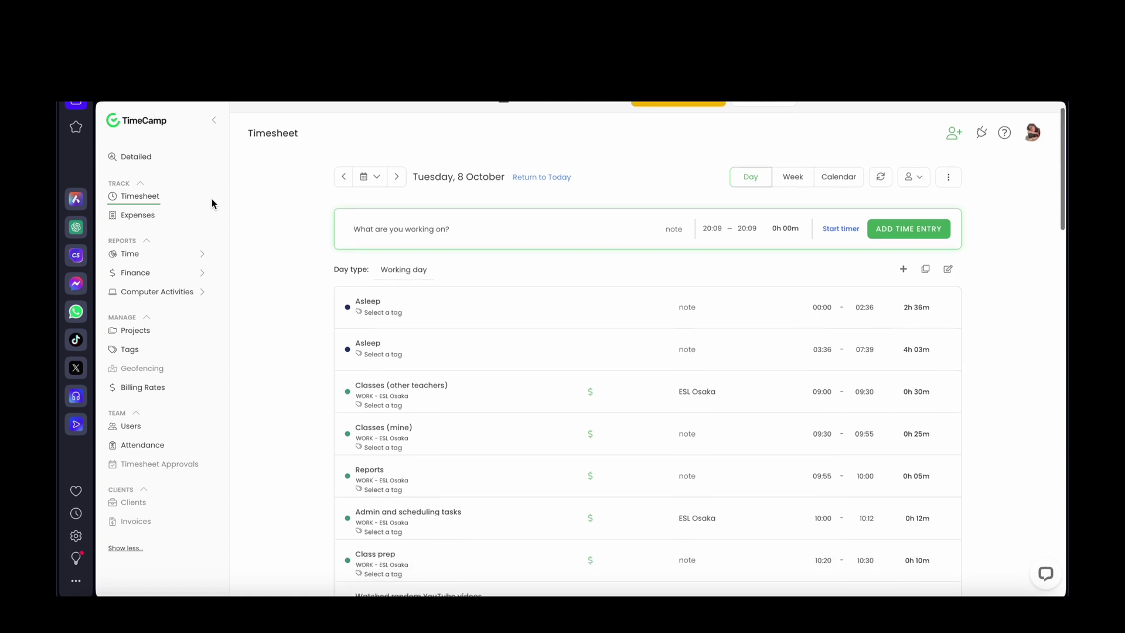
- Examine the time entries in the day timesheet for Tuesday, 8 October, through to the end of the day
scroll(212, 199, "down", 1)
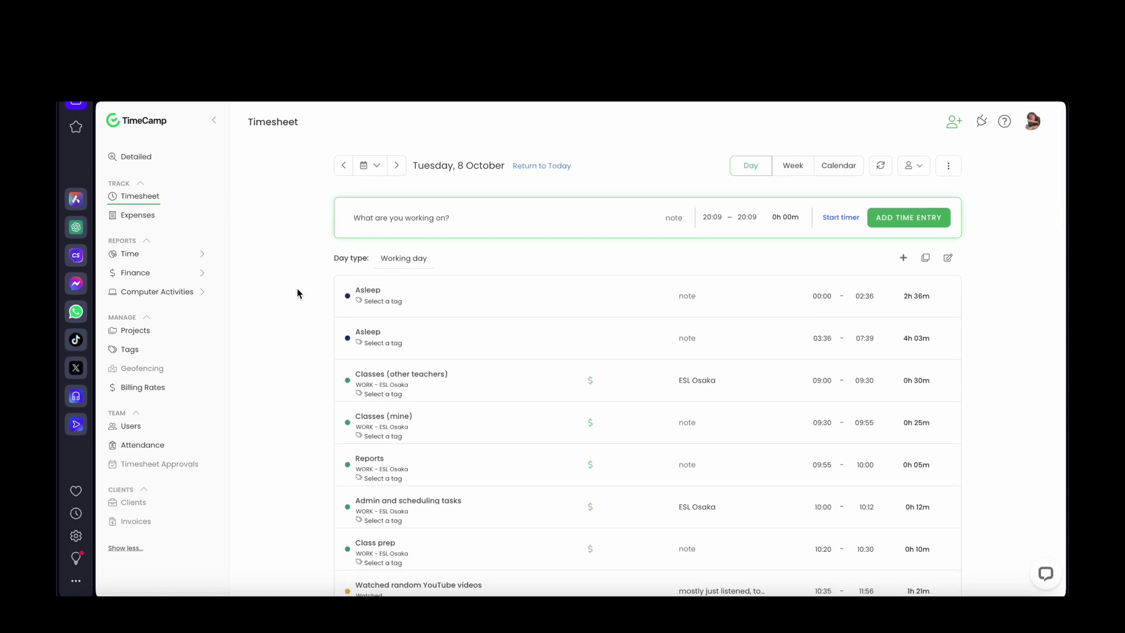
scroll(296, 293, "down", 3)
scroll(297, 293, "down", 3)
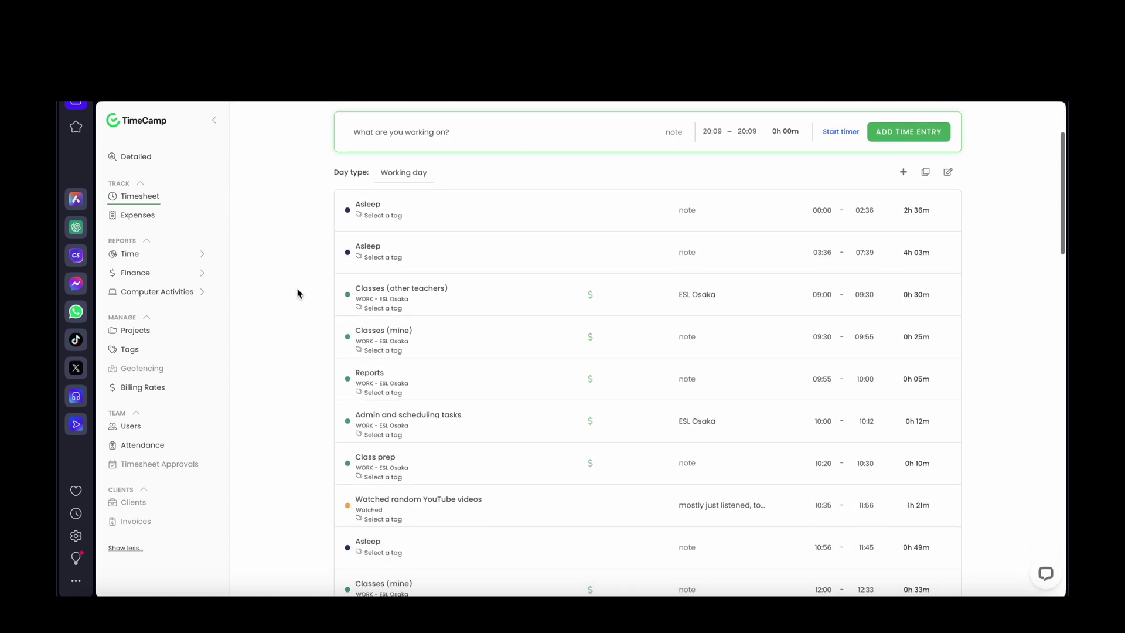
scroll(297, 293, "down", 1)
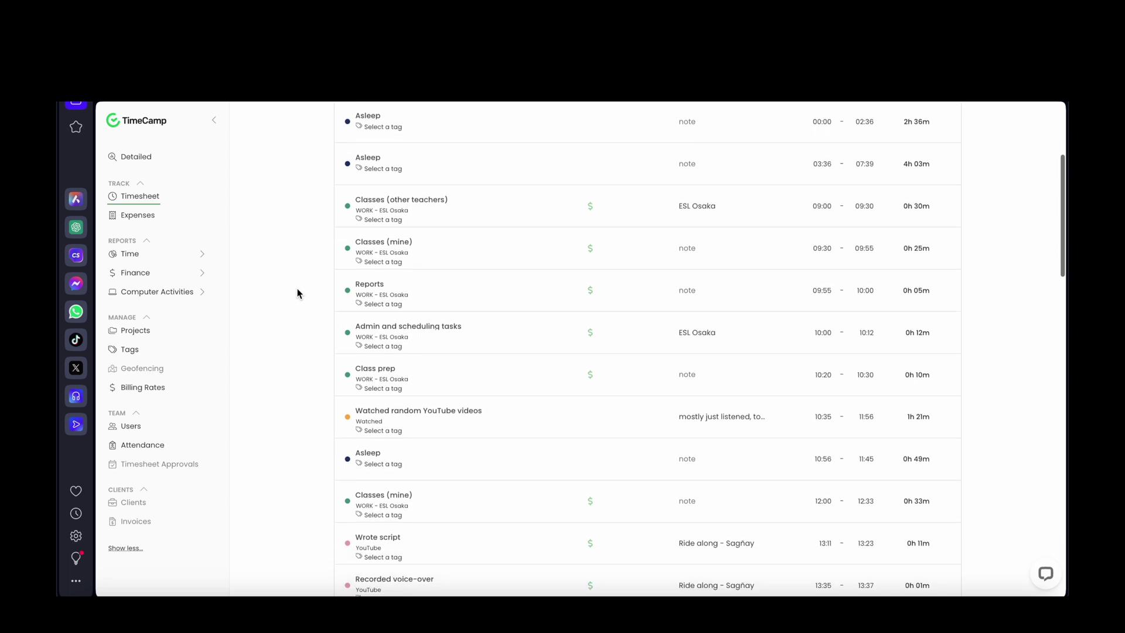
scroll(297, 293, "down", 3)
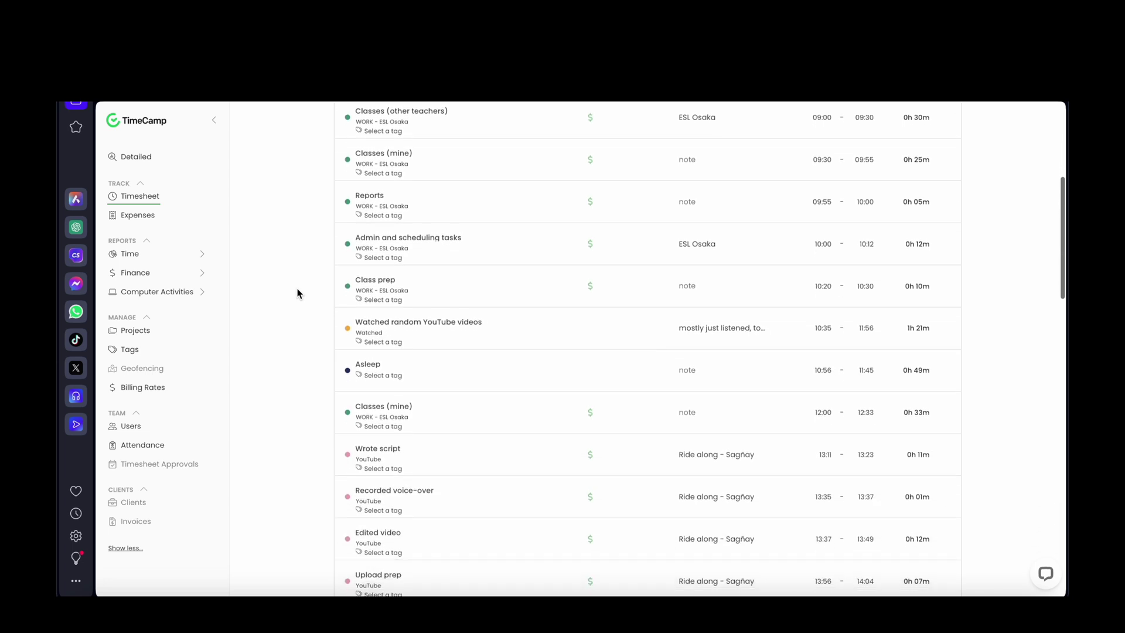
scroll(297, 293, "down", 4)
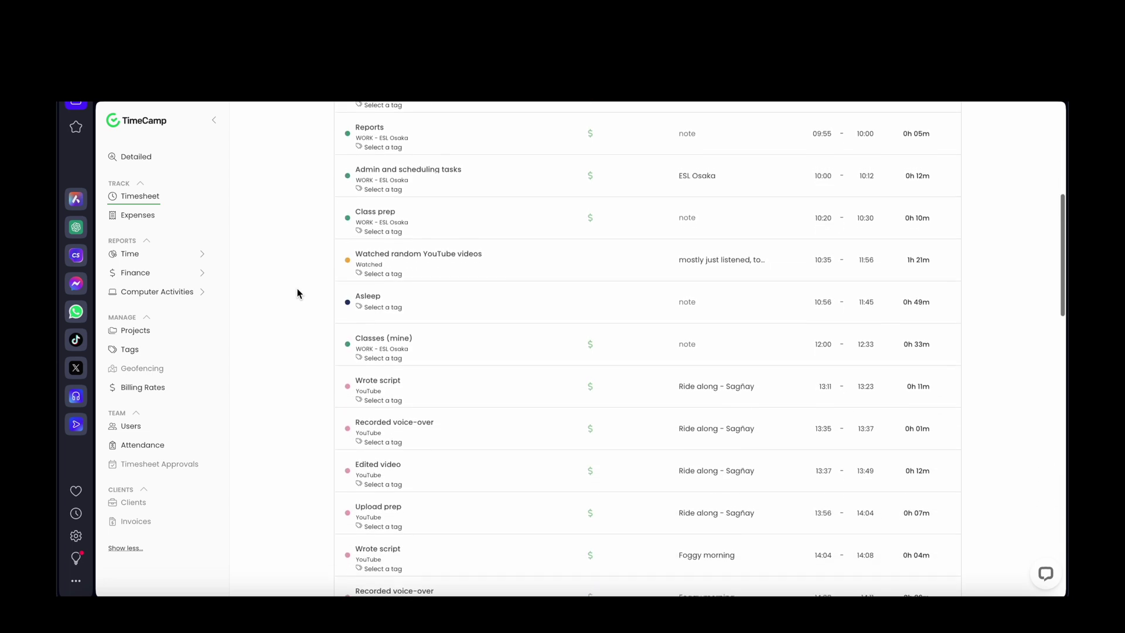
scroll(297, 293, "down", 3)
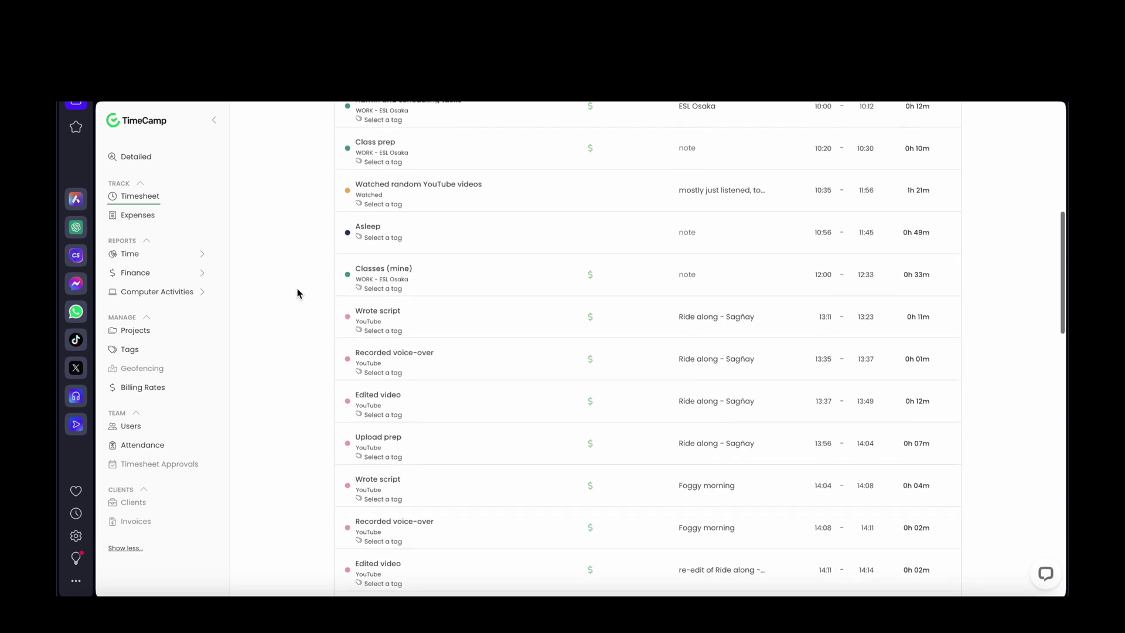
scroll(297, 293, "down", 3)
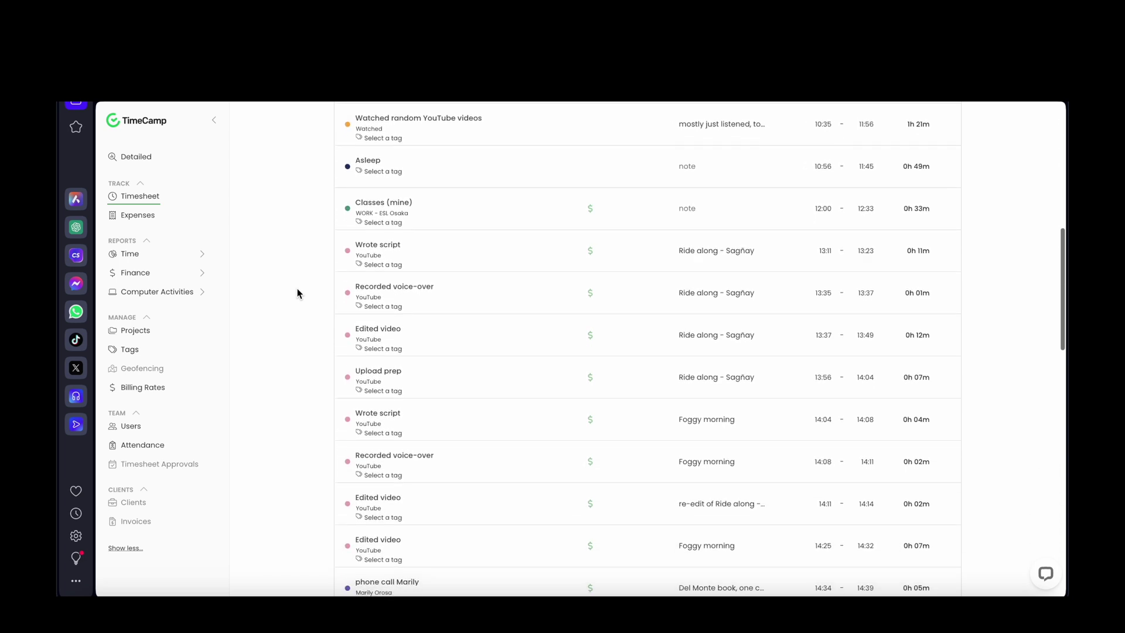
scroll(297, 293, "down", 3)
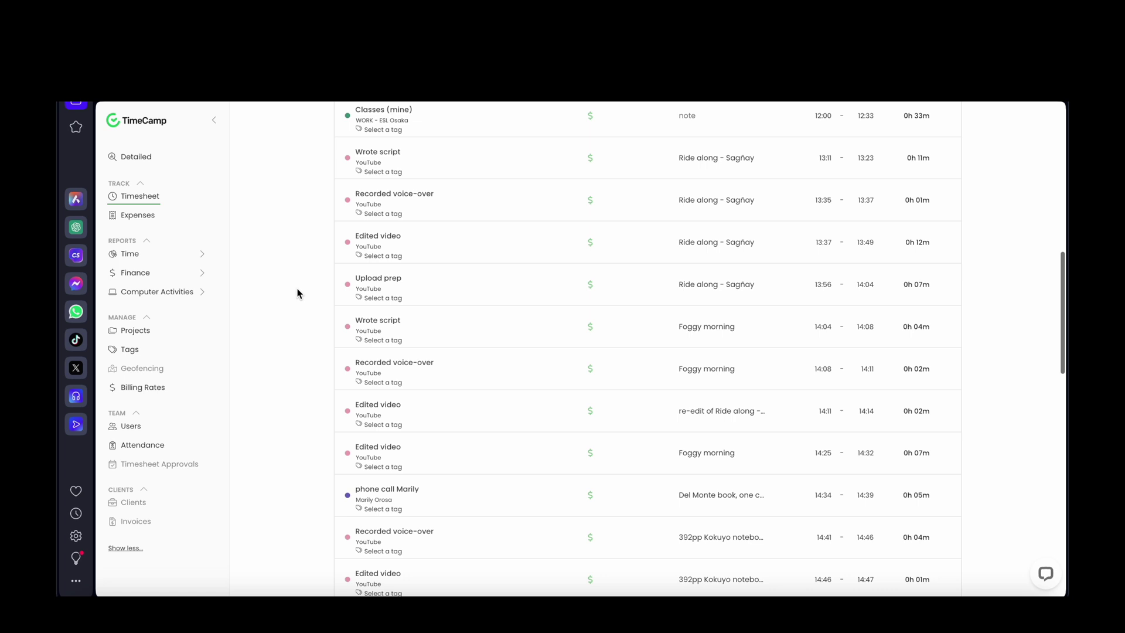
scroll(297, 293, "down", 4)
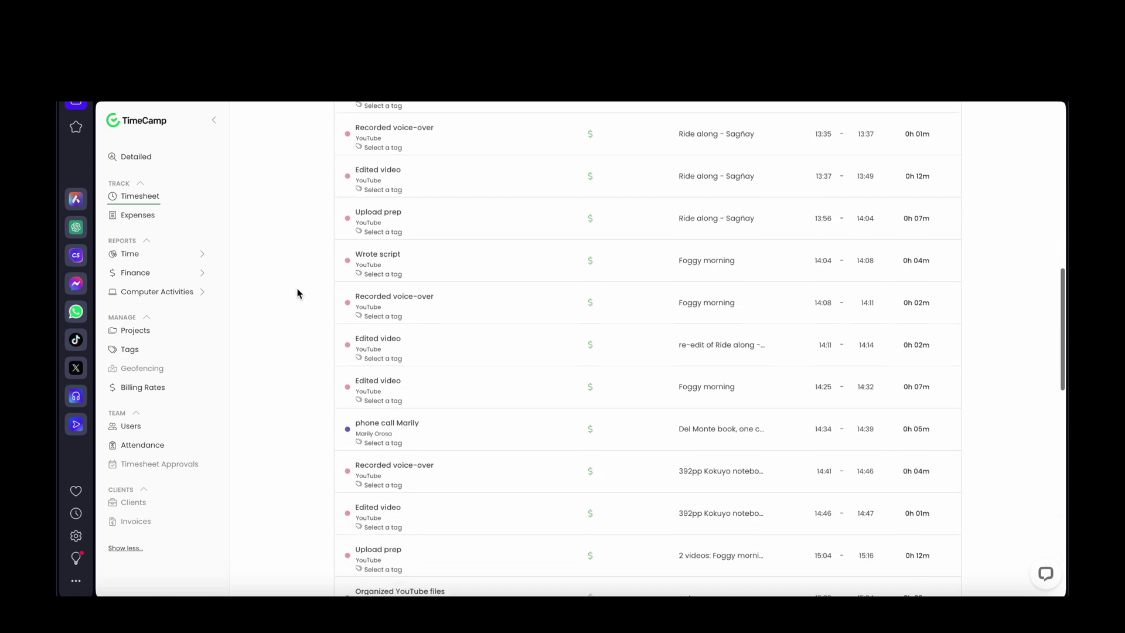
scroll(297, 293, "down", 4)
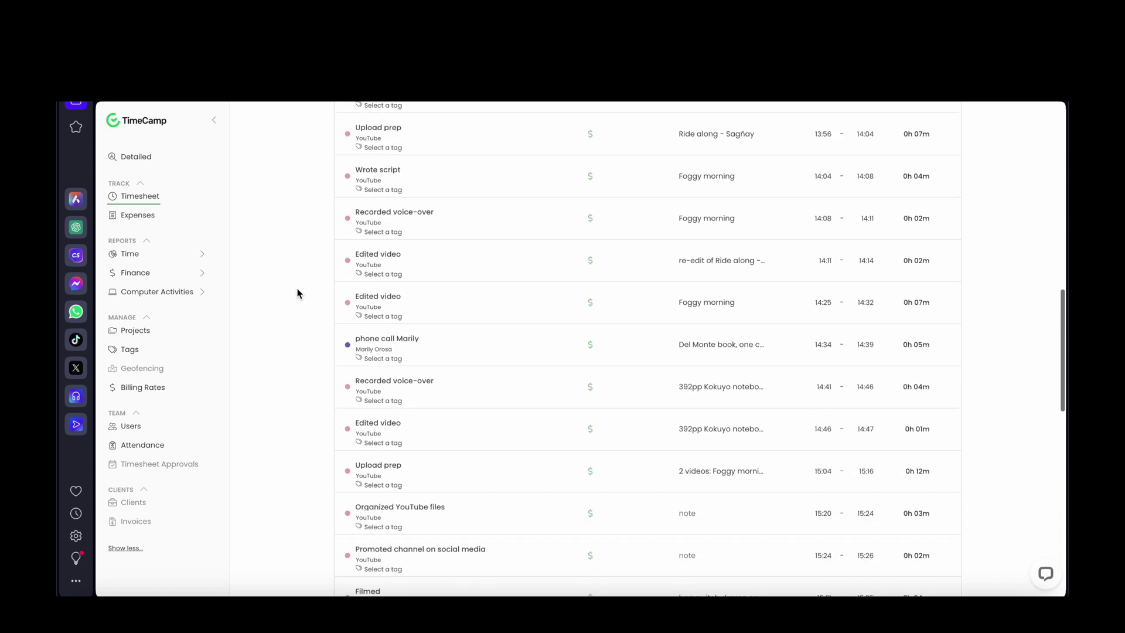
scroll(297, 292, "down", 1)
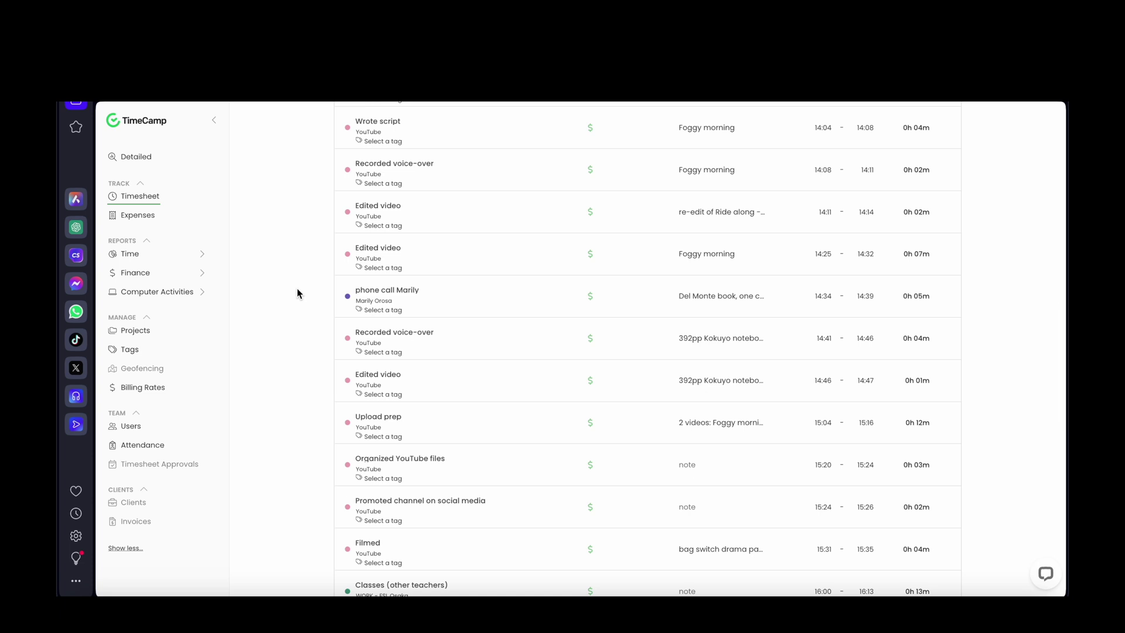
scroll(307, 355, "down", 4)
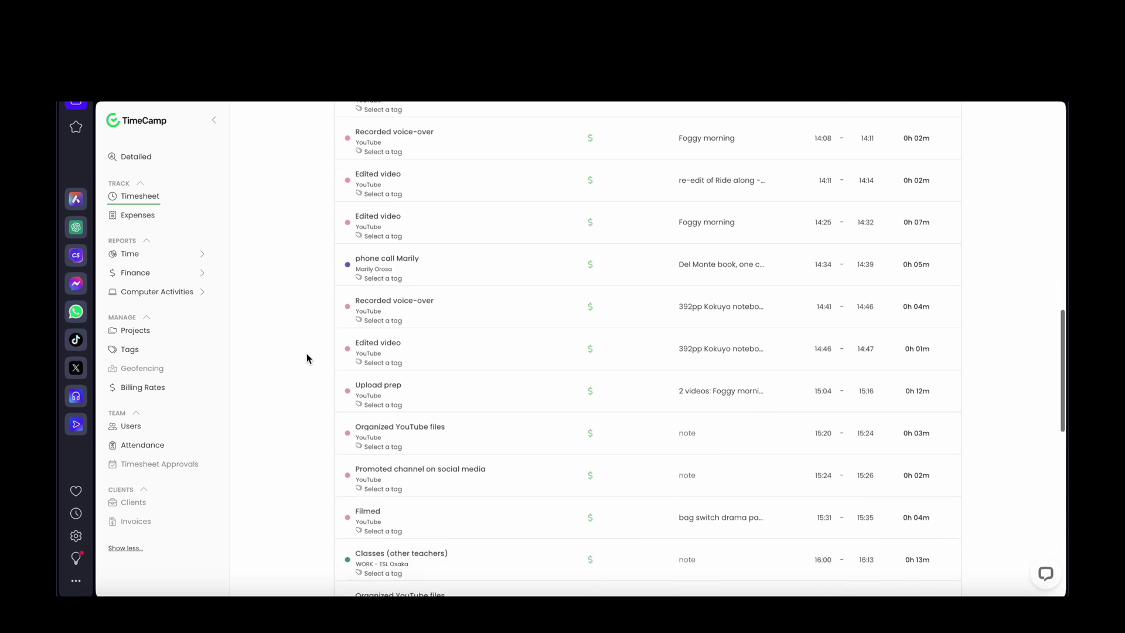
scroll(307, 355, "down", 5)
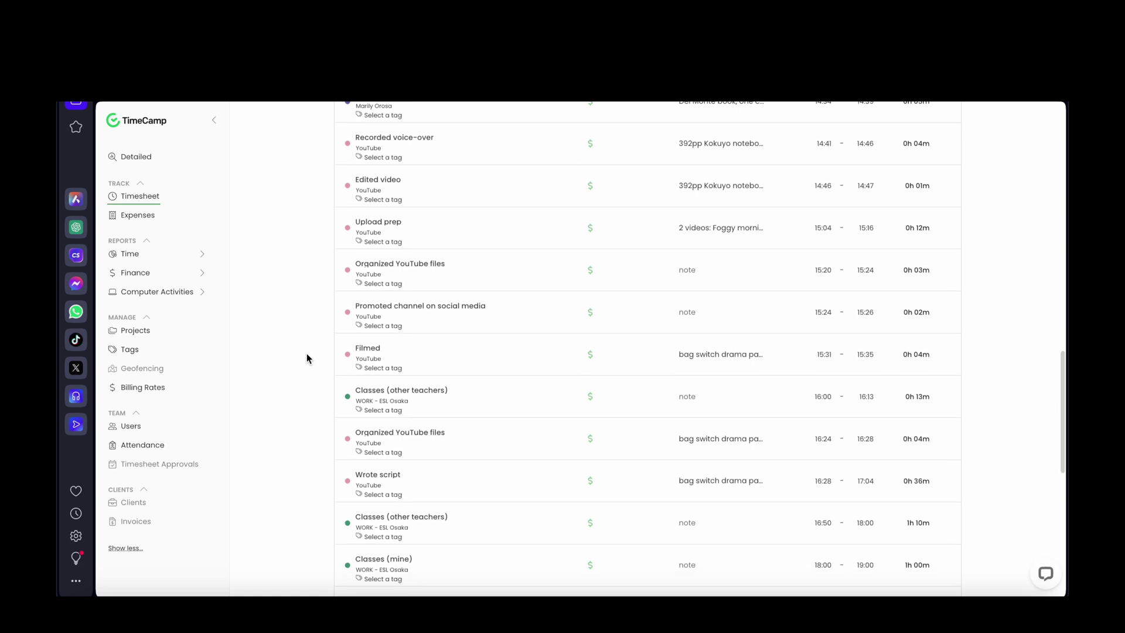
scroll(307, 353, "down", 5)
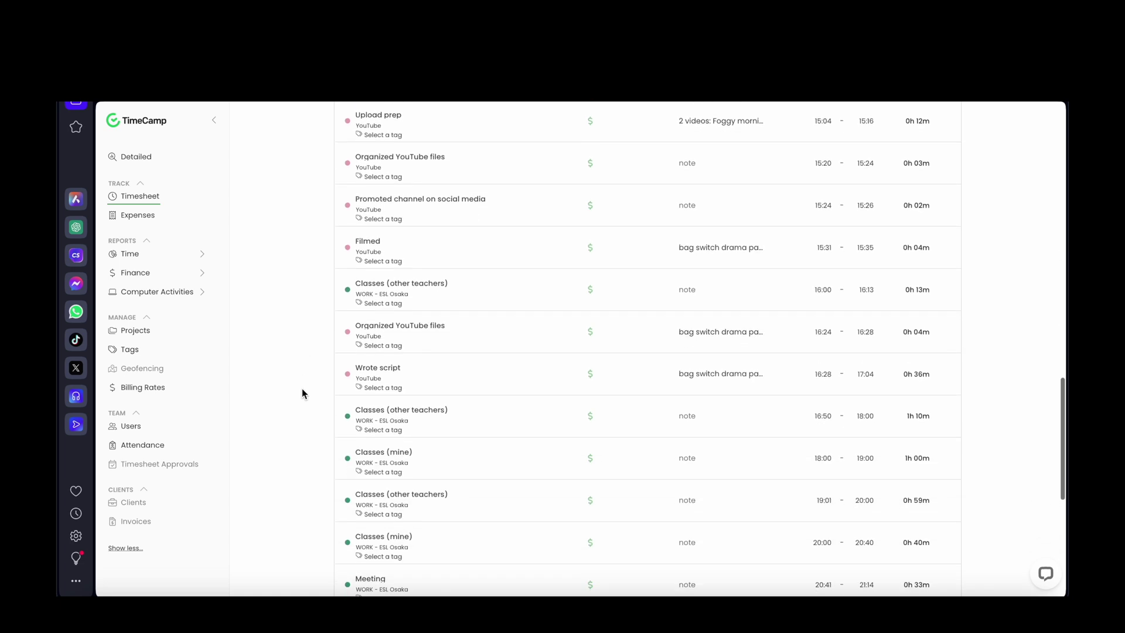
scroll(301, 437, "down", 3)
scroll(301, 436, "down", 1)
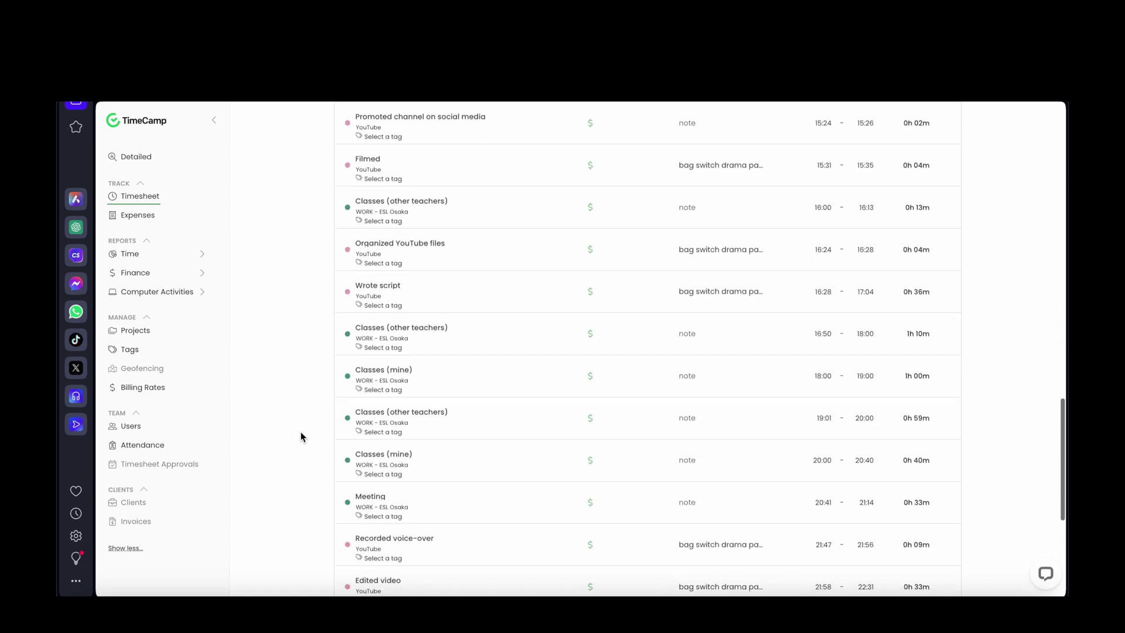
scroll(300, 436, "down", 5)
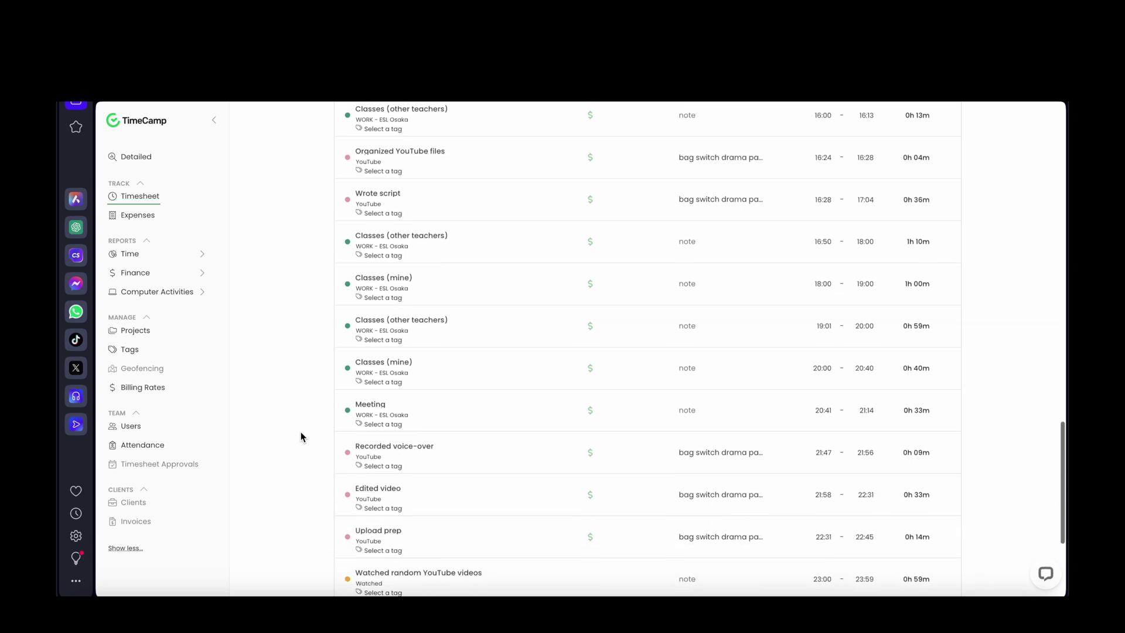
scroll(301, 436, "down", 3)
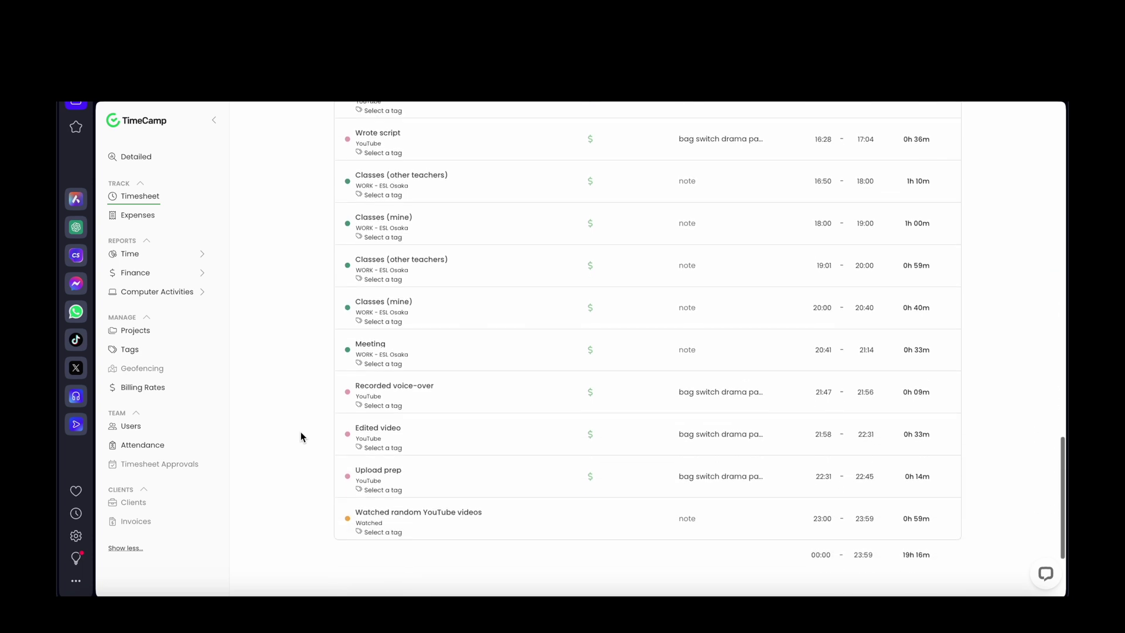
scroll(300, 436, "up", 3)
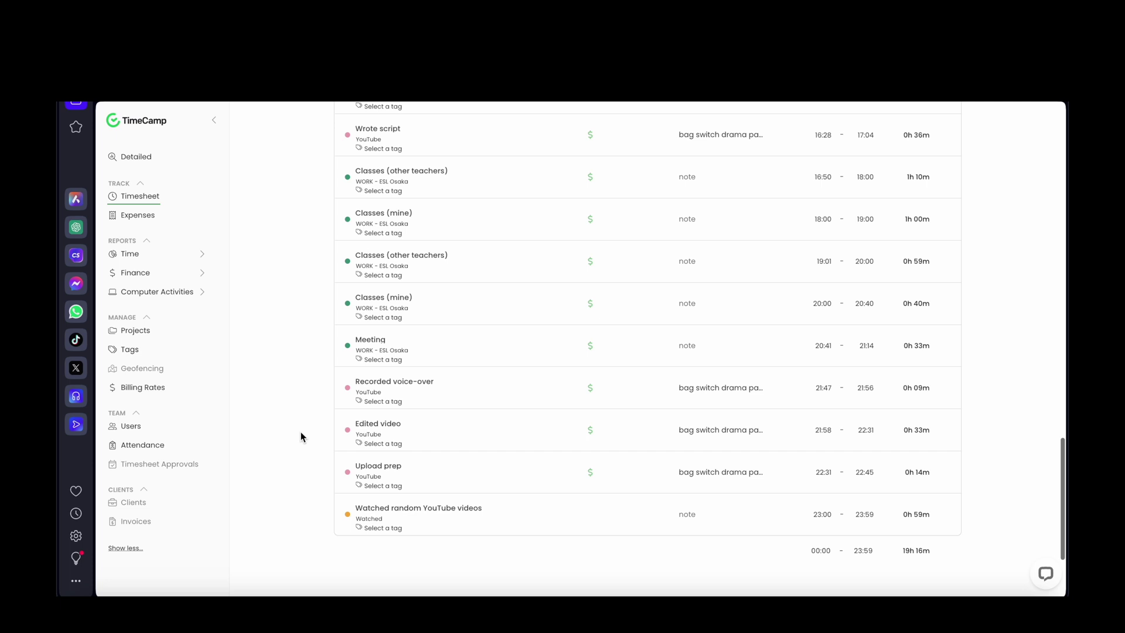
scroll(300, 436, "up", 5)
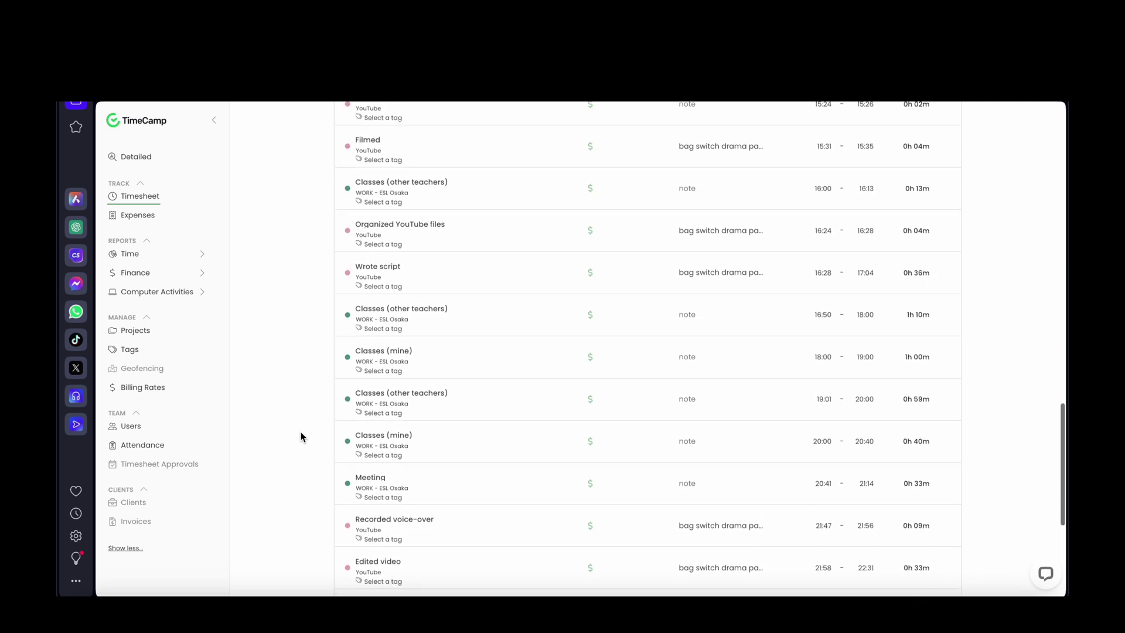
scroll(301, 434, "up", 5)
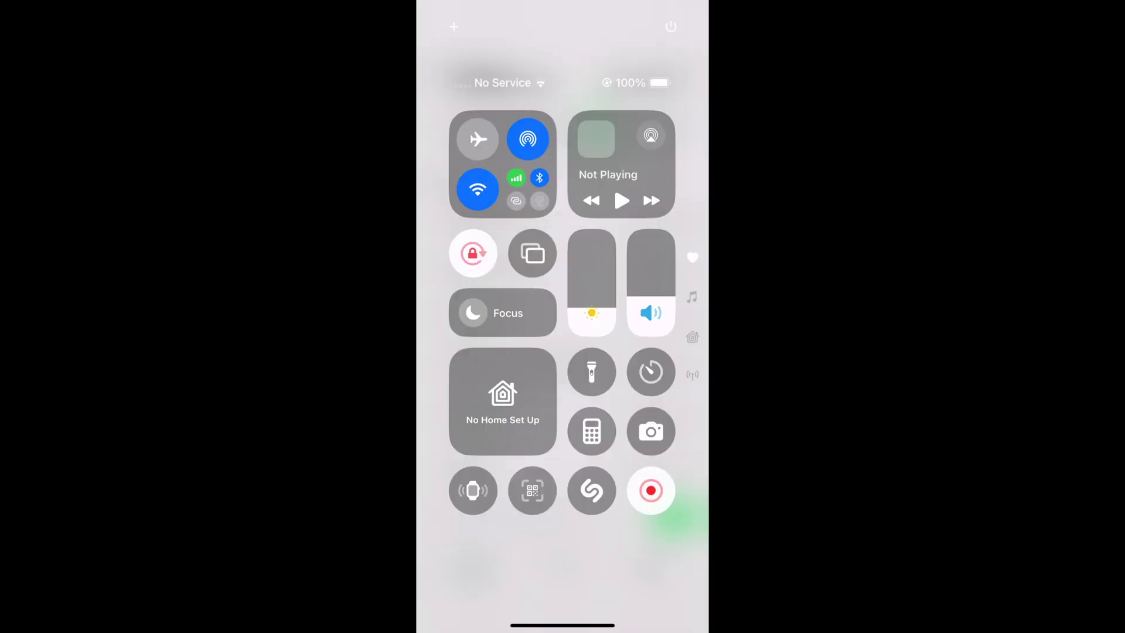
- Start and stop a timer with no task selected in both the mobile app and today's web timesheet
left_click(679, 530)
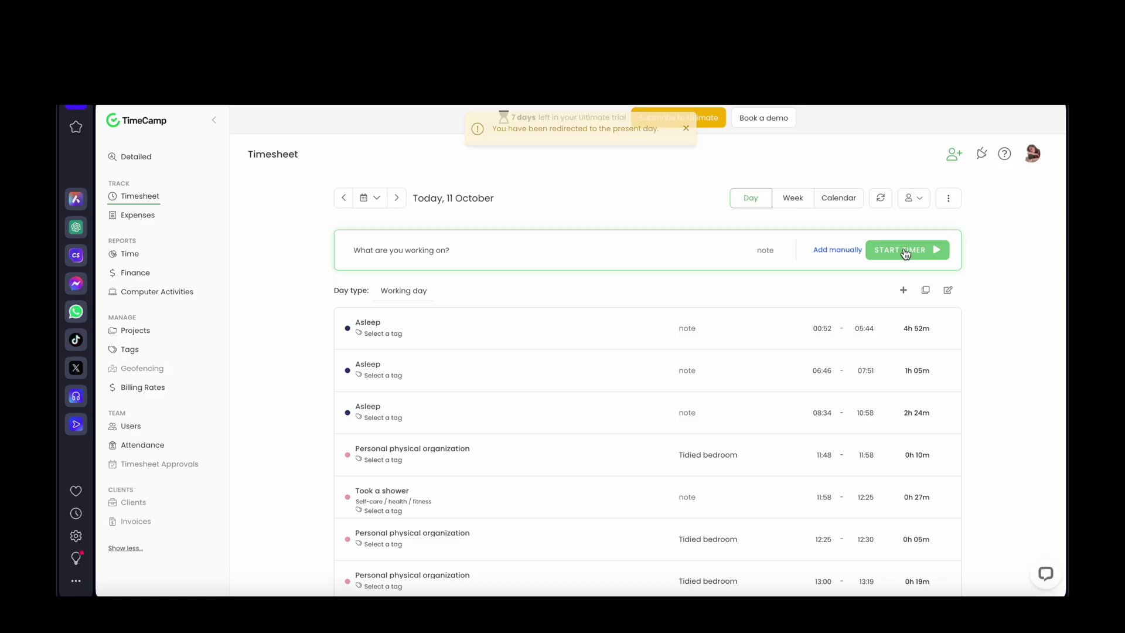
left_click(905, 253)
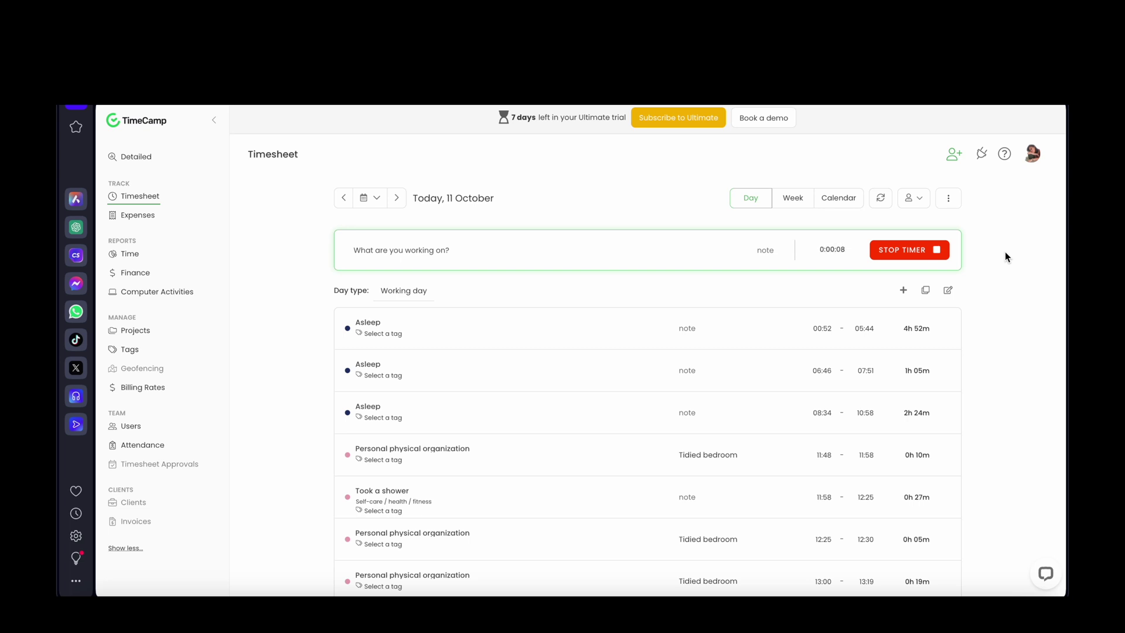
left_click(893, 251)
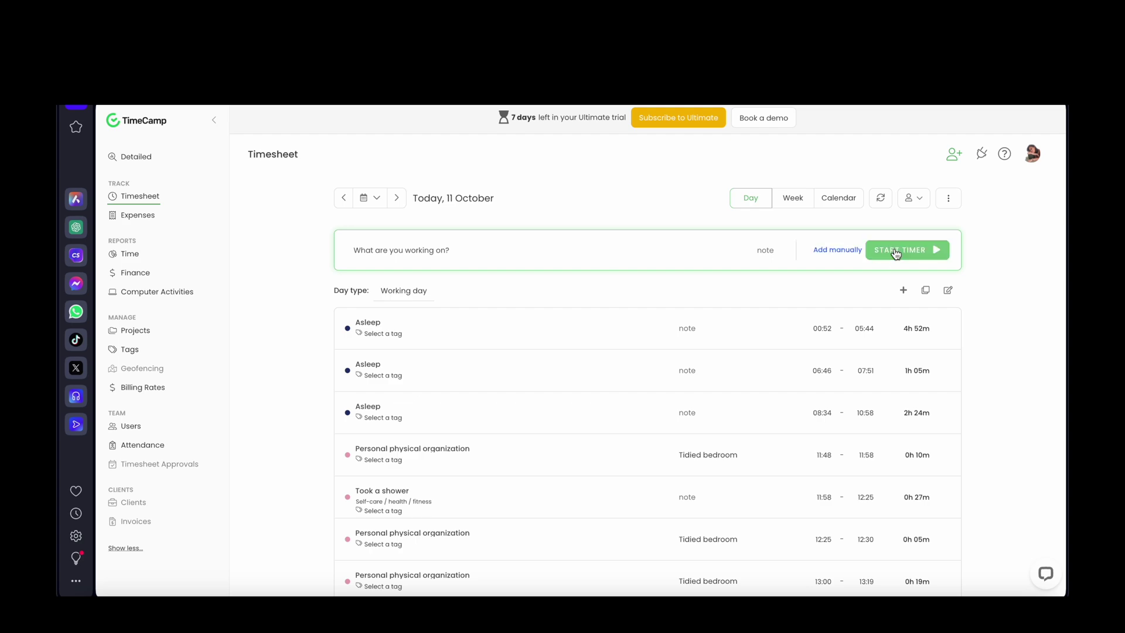
scroll(742, 385, "down", 15)
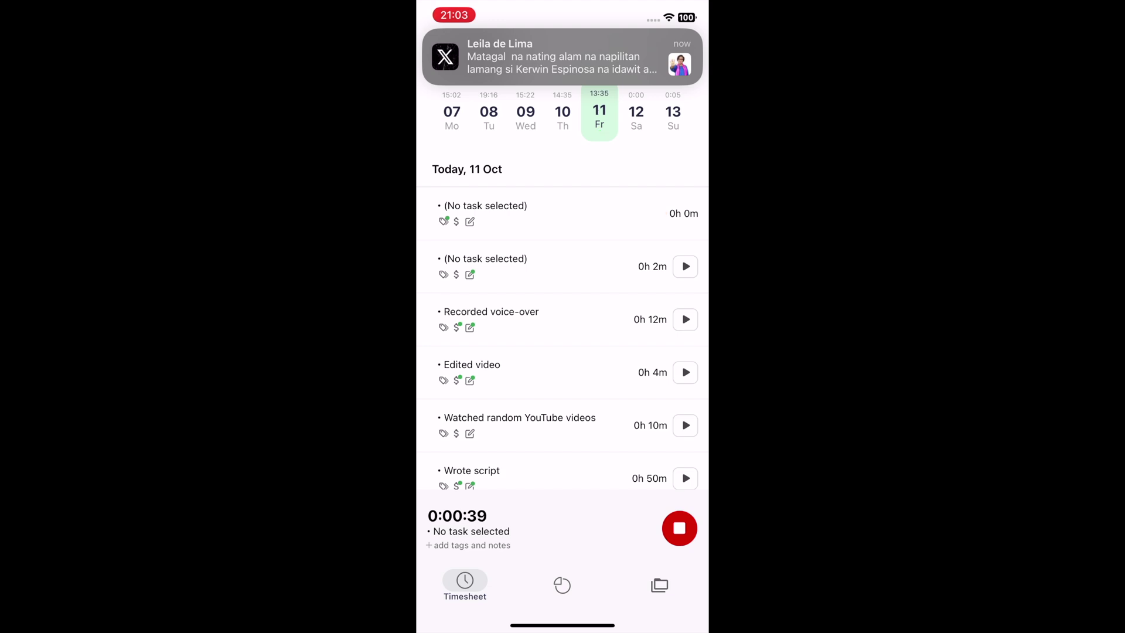
left_click(679, 528)
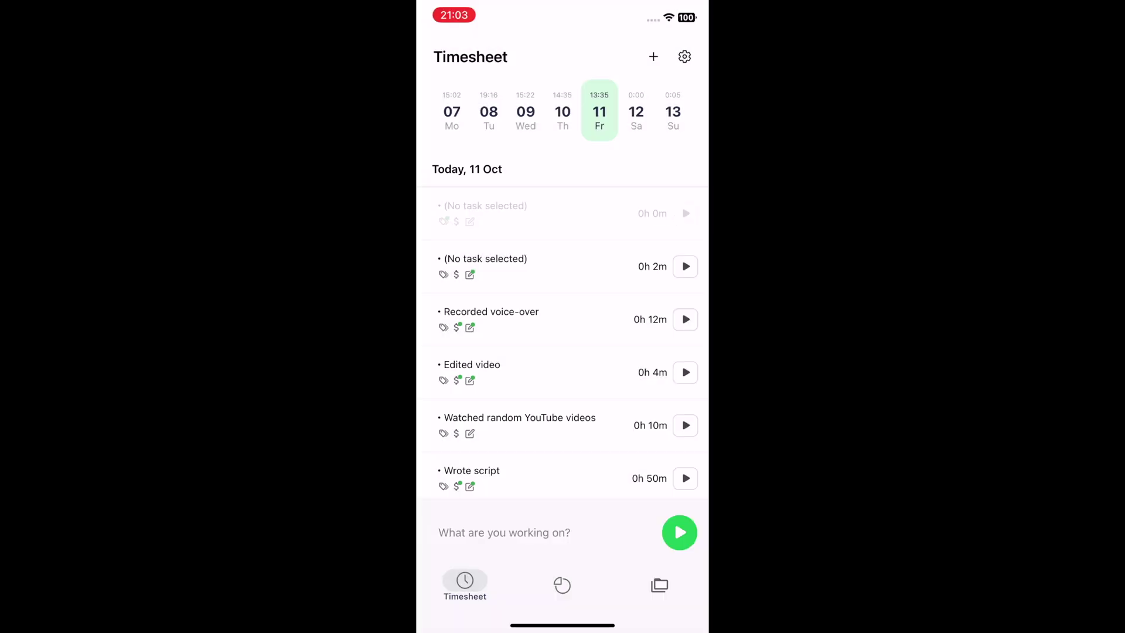
- Open the newest 11 October entry without a task in the mobile app and look through the projects offered for it
left_click(528, 213)
left_click(649, 96)
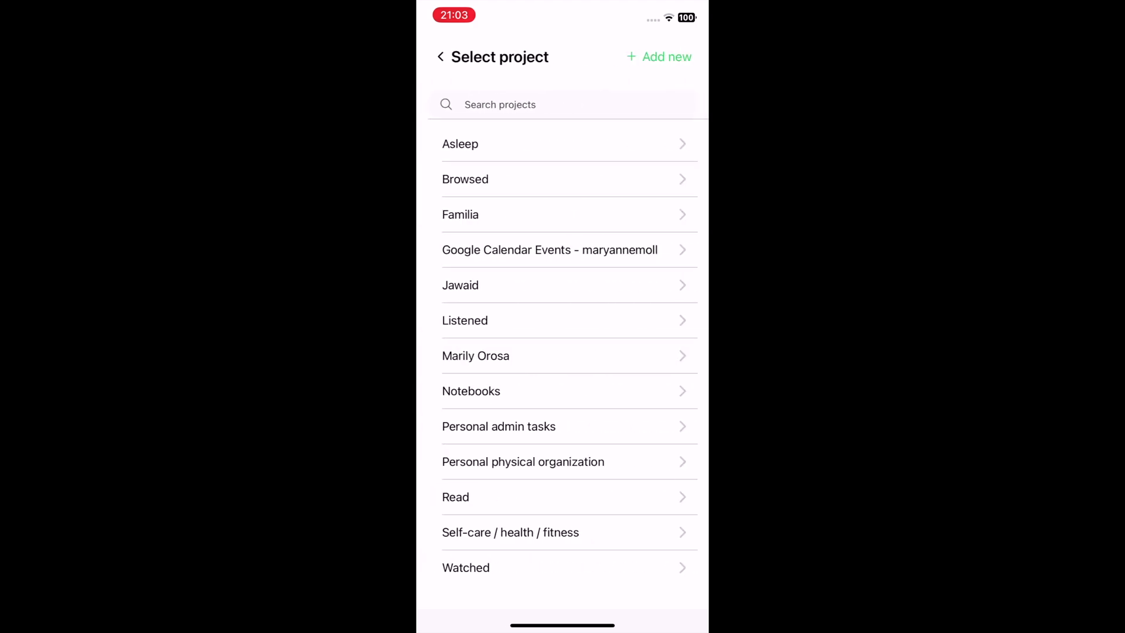
scroll(563, 352, "down", 5)
scroll(562, 351, "up", 5)
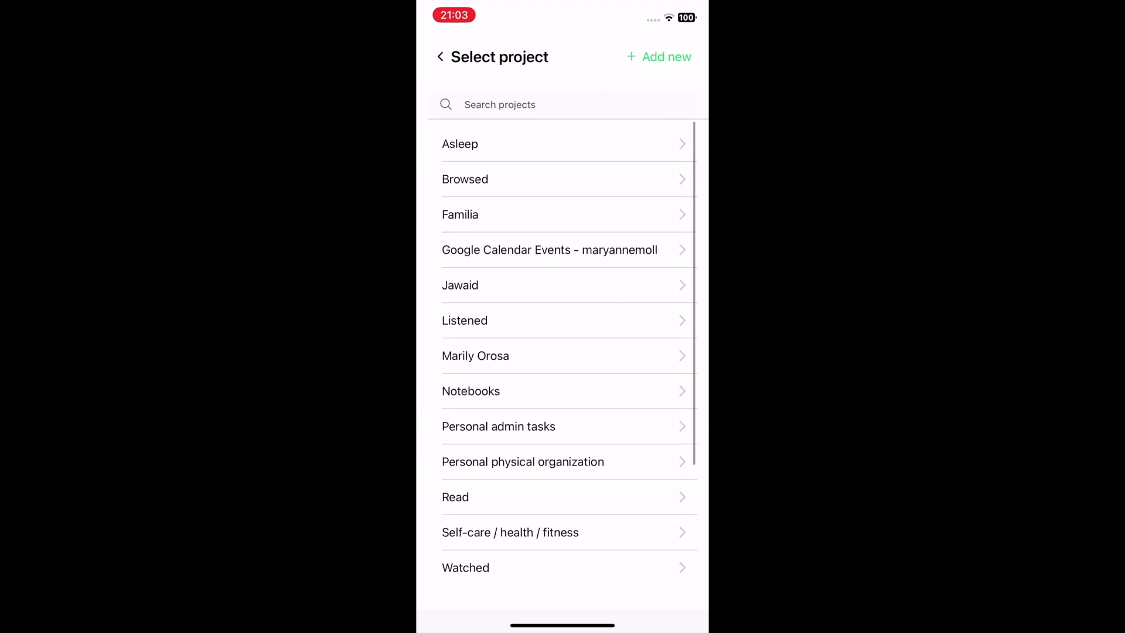
left_click(440, 57)
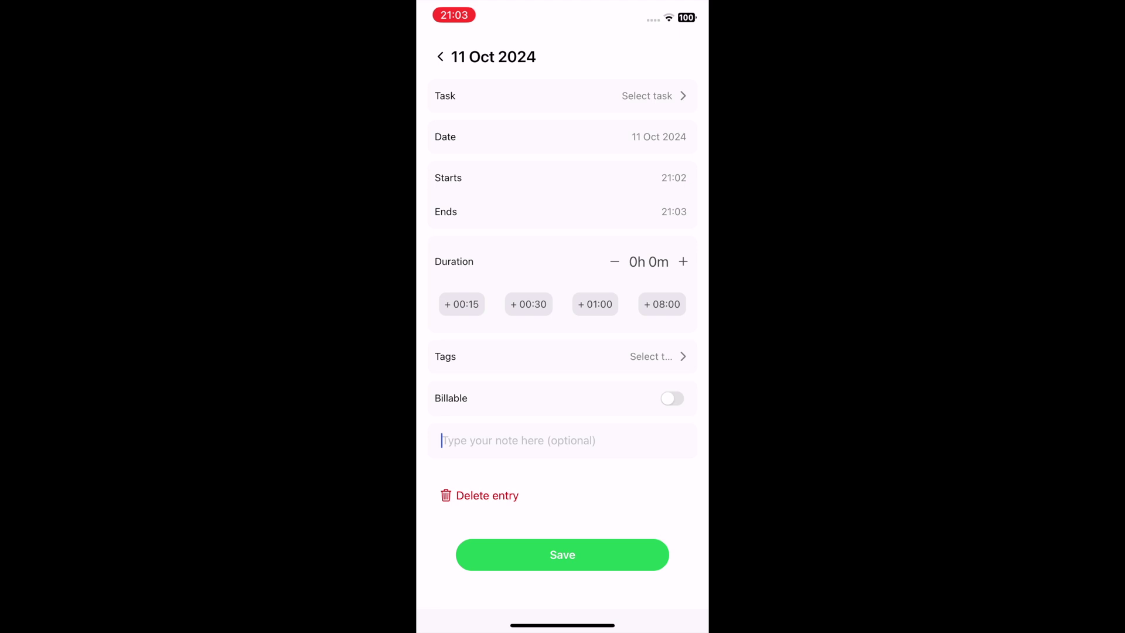
left_click(563, 340)
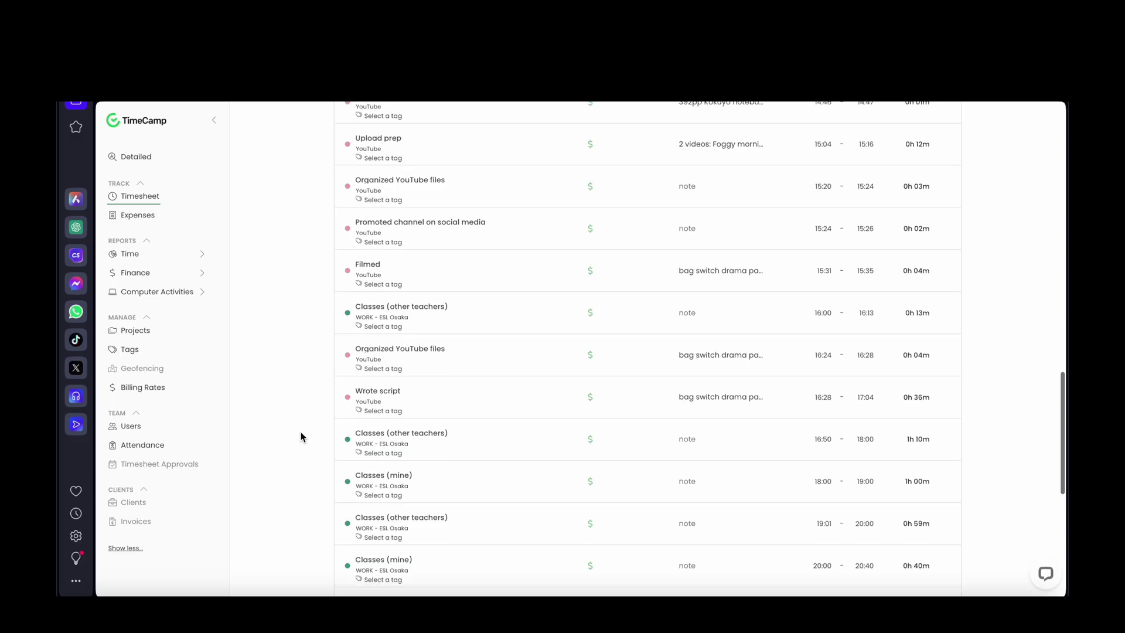
- Review the 8 October web timesheet entries in reverse, from the afternoon back to the morning classes
scroll(301, 437, "up", 5)
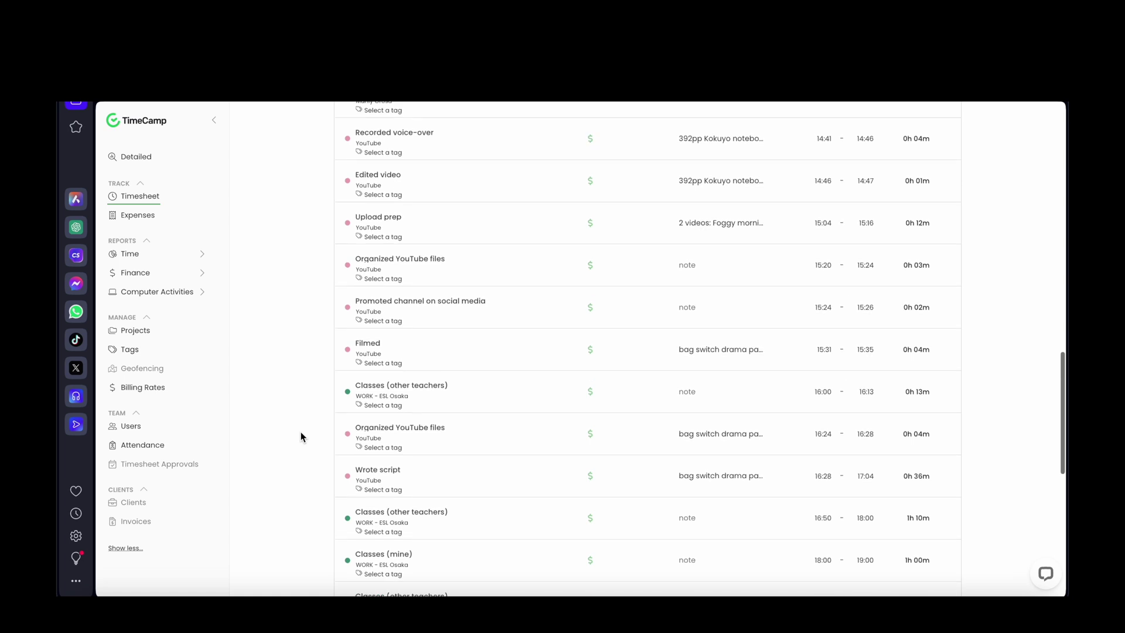
scroll(301, 437, "up", 4)
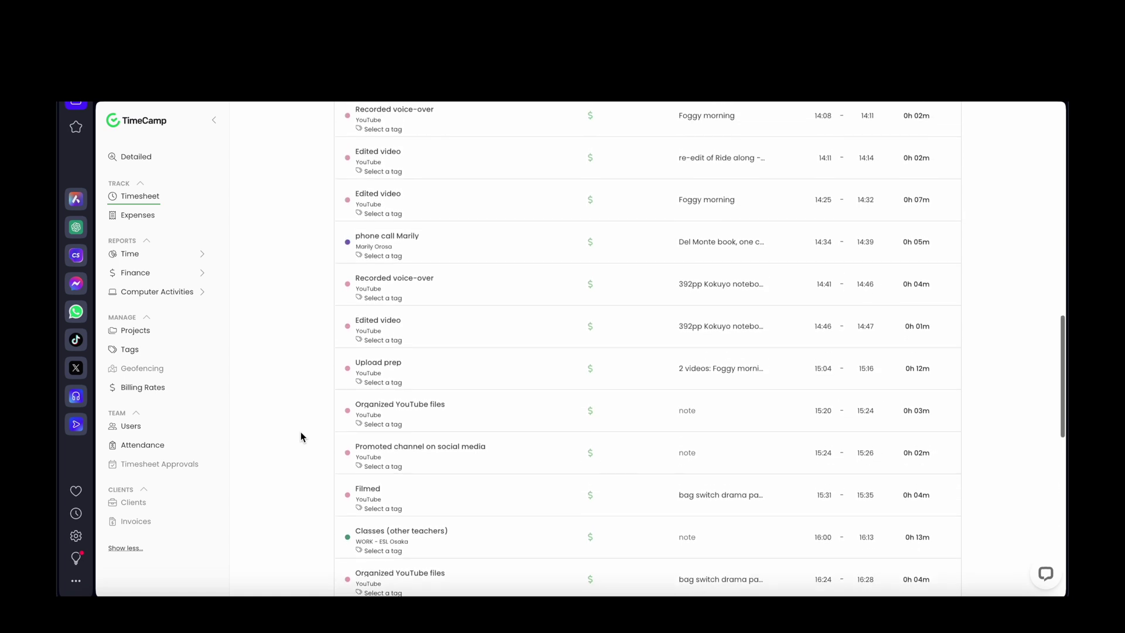
scroll(301, 437, "up", 4)
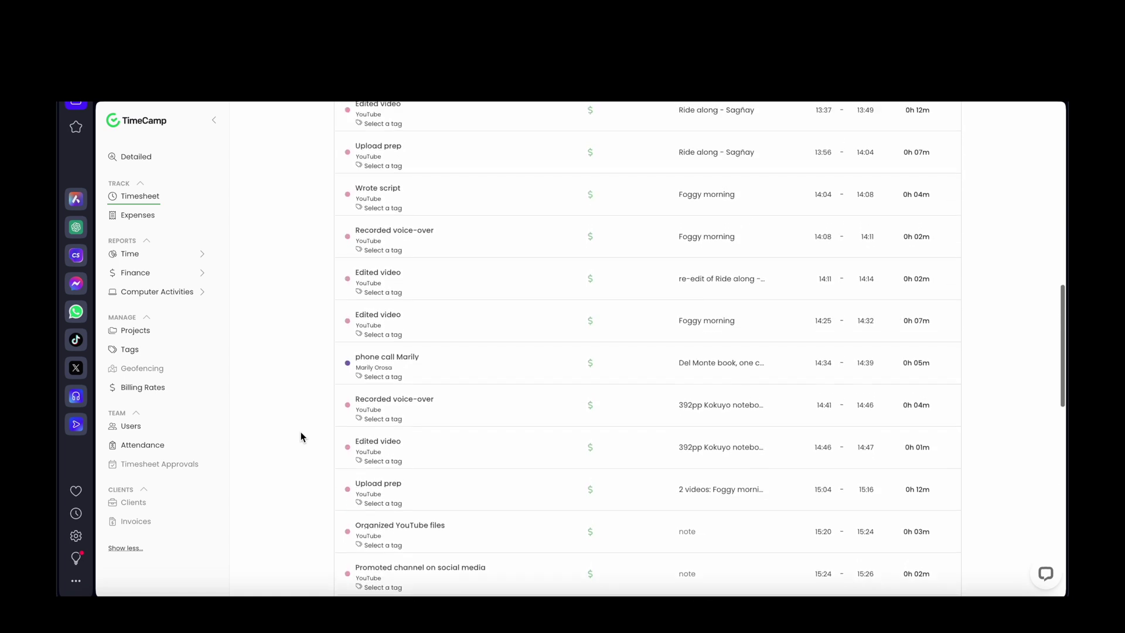
scroll(301, 437, "up", 4)
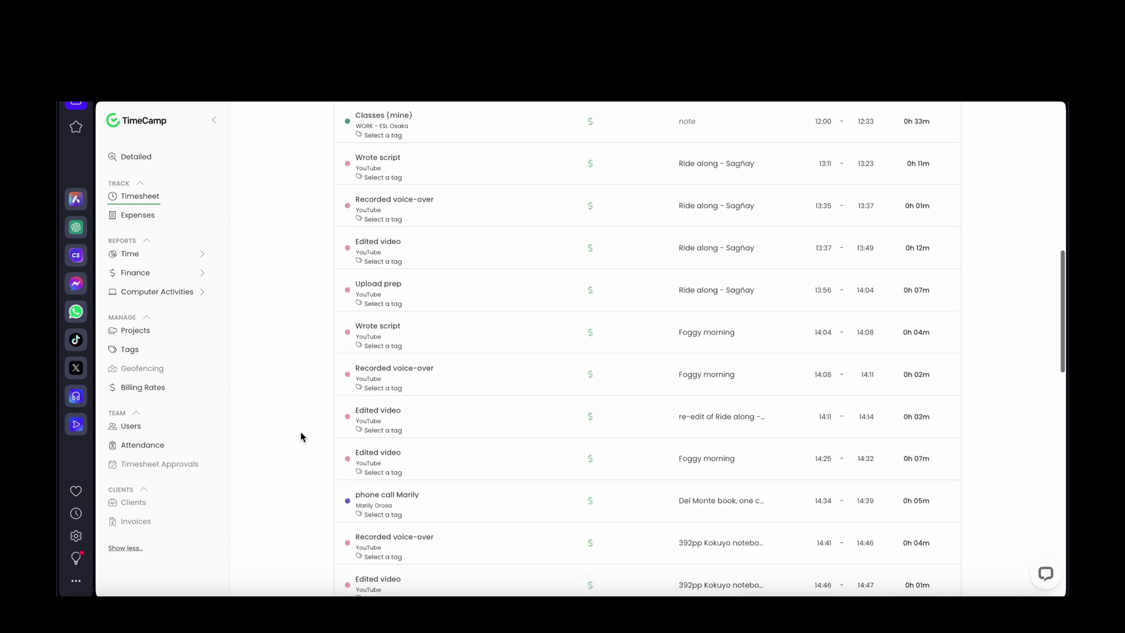
scroll(301, 437, "up", 4)
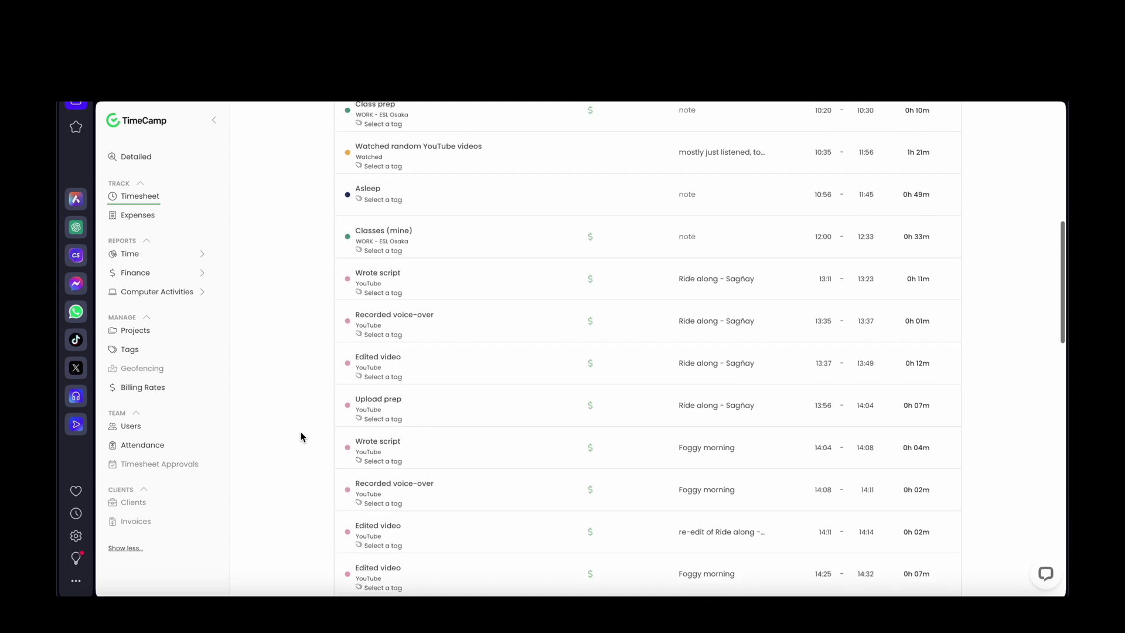
scroll(301, 436, "up", 4)
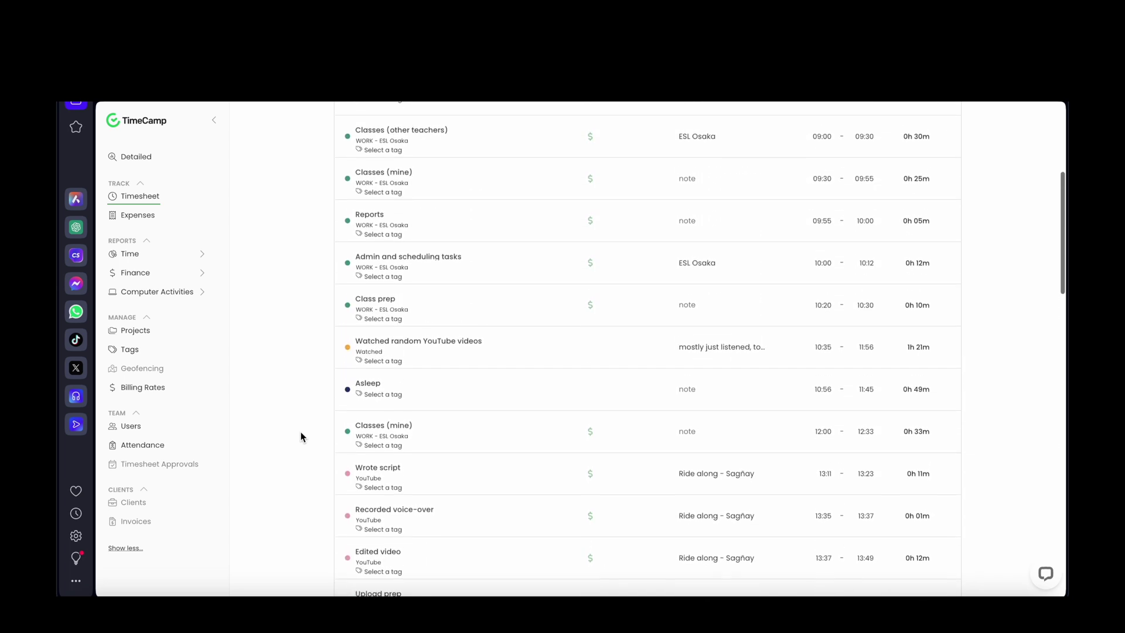
- Add a manual time entry for the Read project to today's timesheet, 11 October
scroll(301, 437, "up", 5)
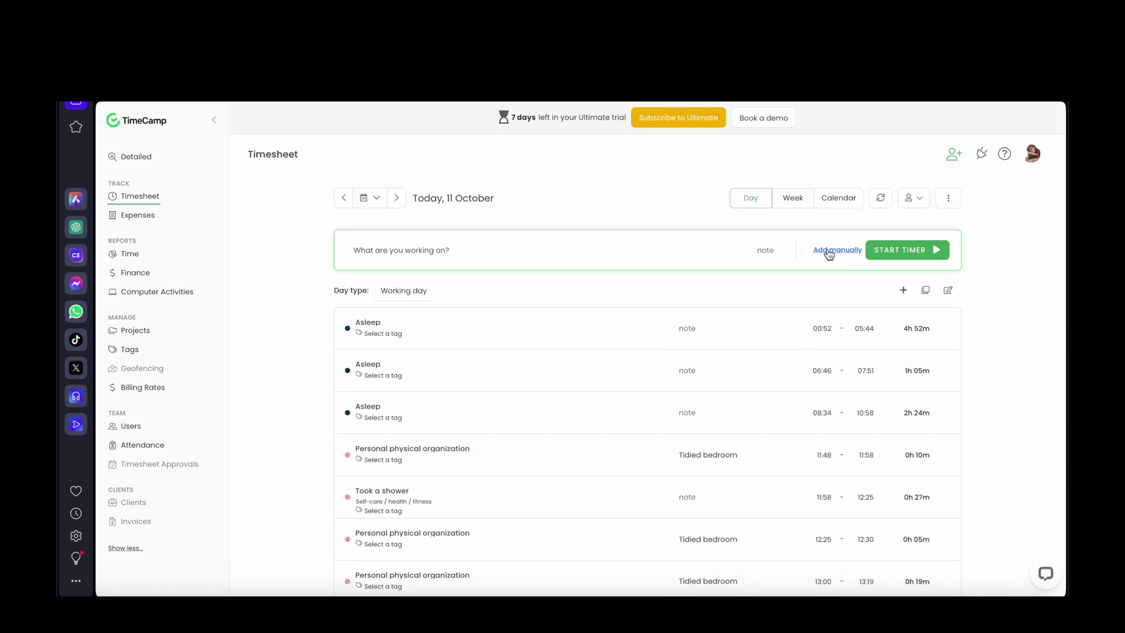
left_click(829, 252)
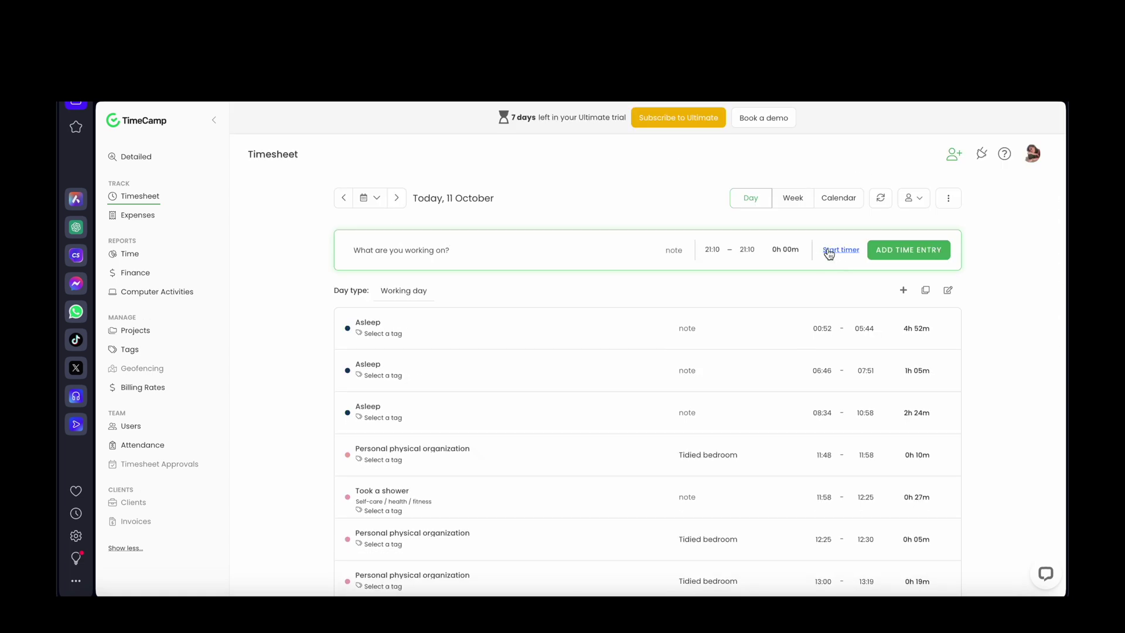
left_click(455, 255)
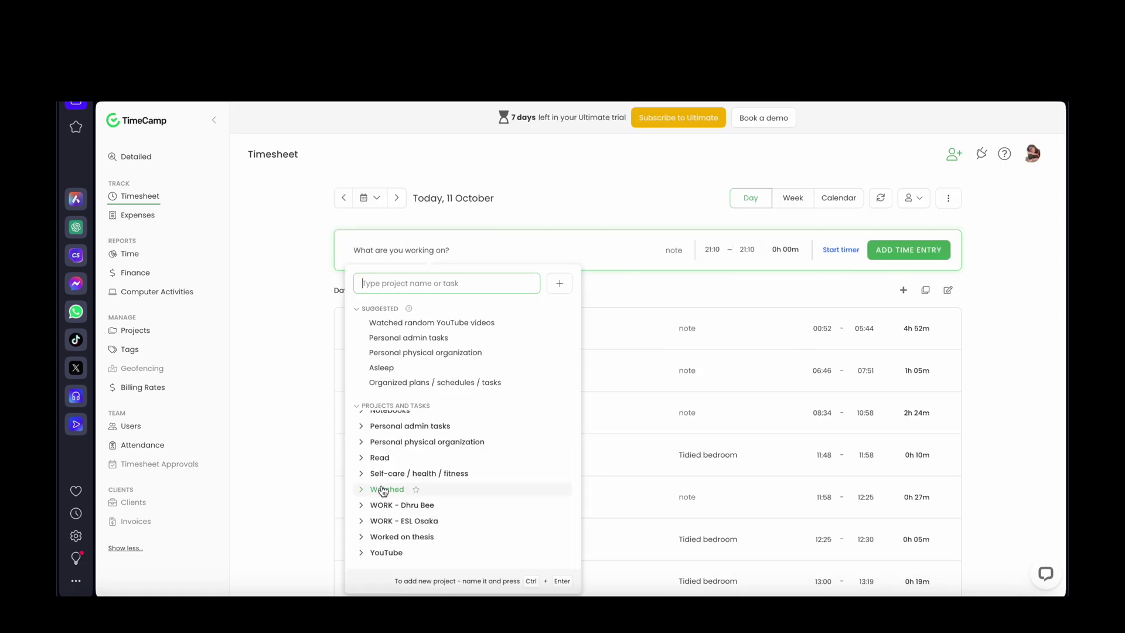
left_click(379, 458)
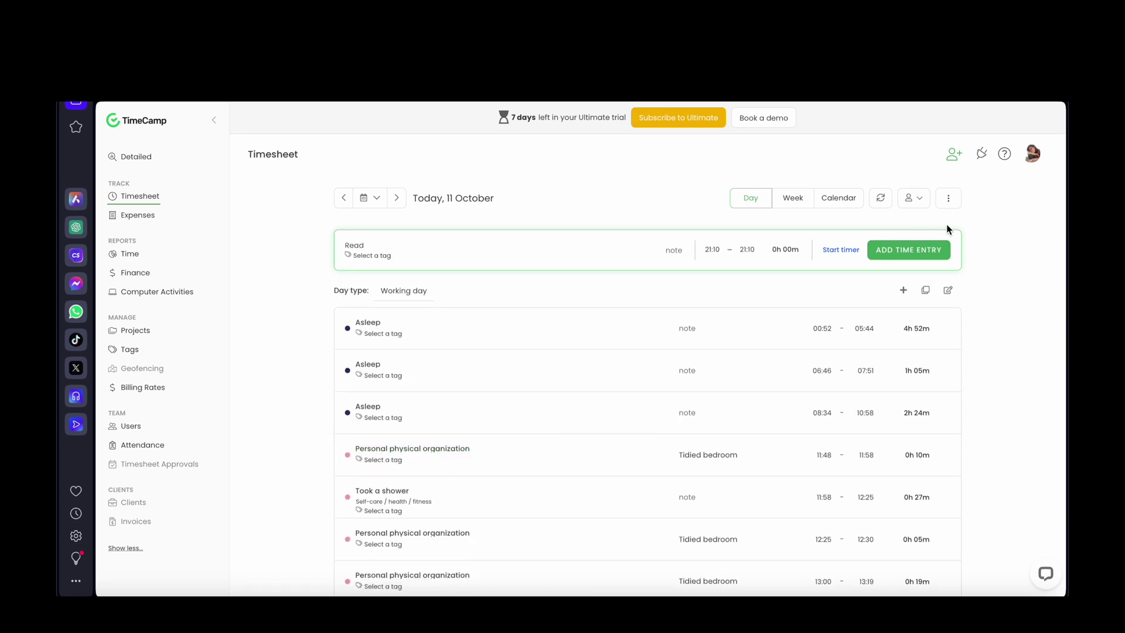
- Set the new Read entry's time from 19:00 to 21:00 in today's timesheet
scroll(982, 383, "down", 15)
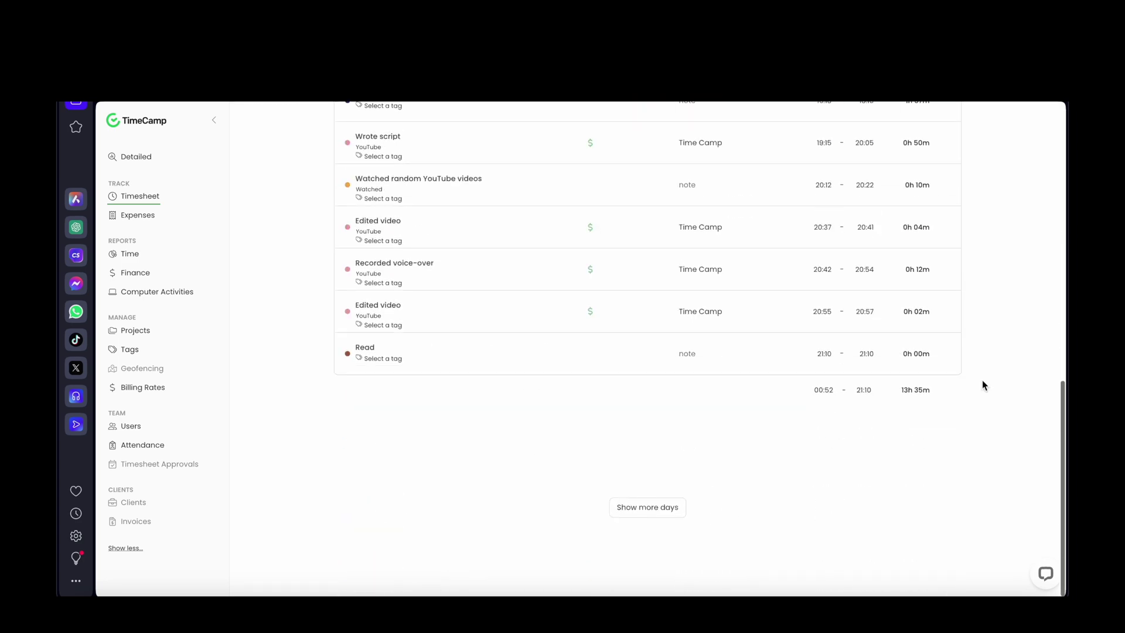
left_click(827, 370)
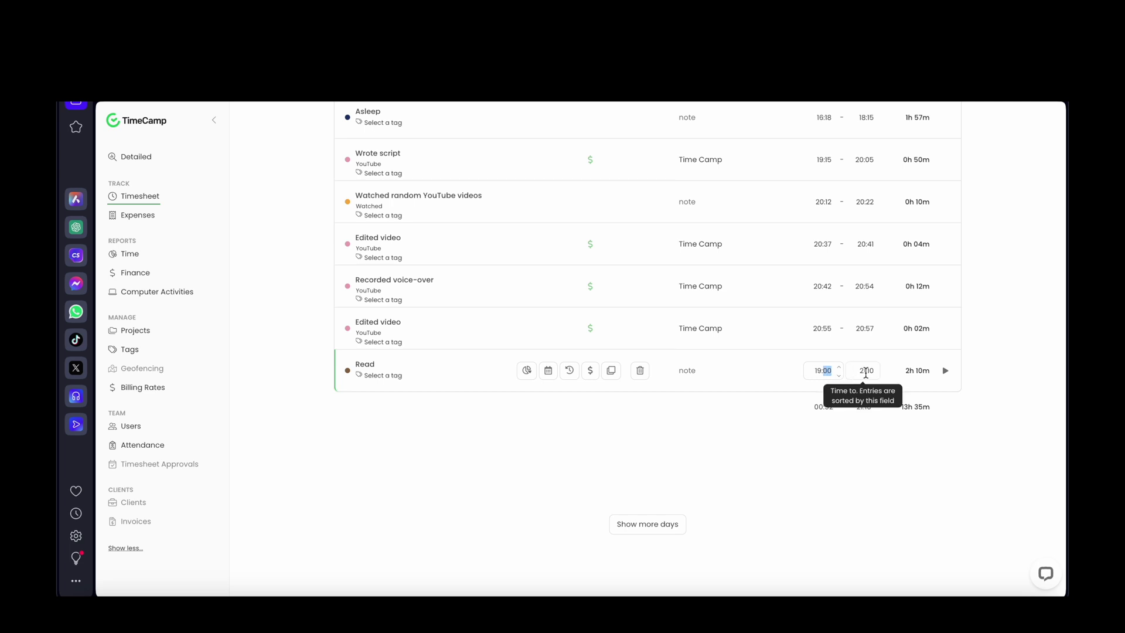
scroll(540, 328, "up", 3)
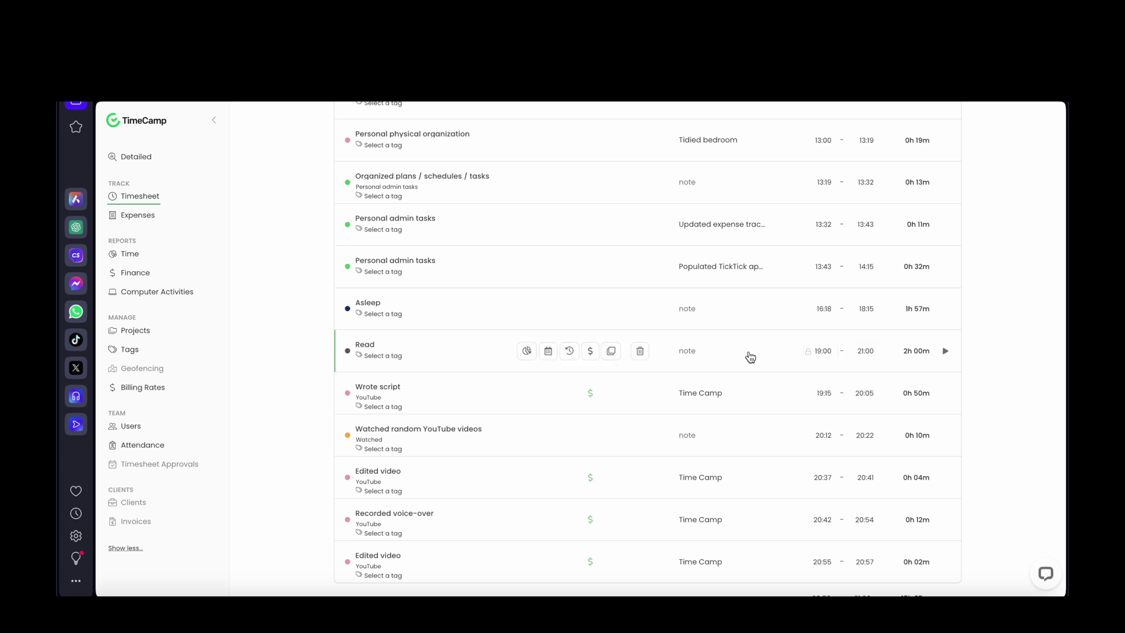
- Open the project list, dismiss the connection warning, and collapse the Personal admin tasks project
scroll(338, 351, "up", 10)
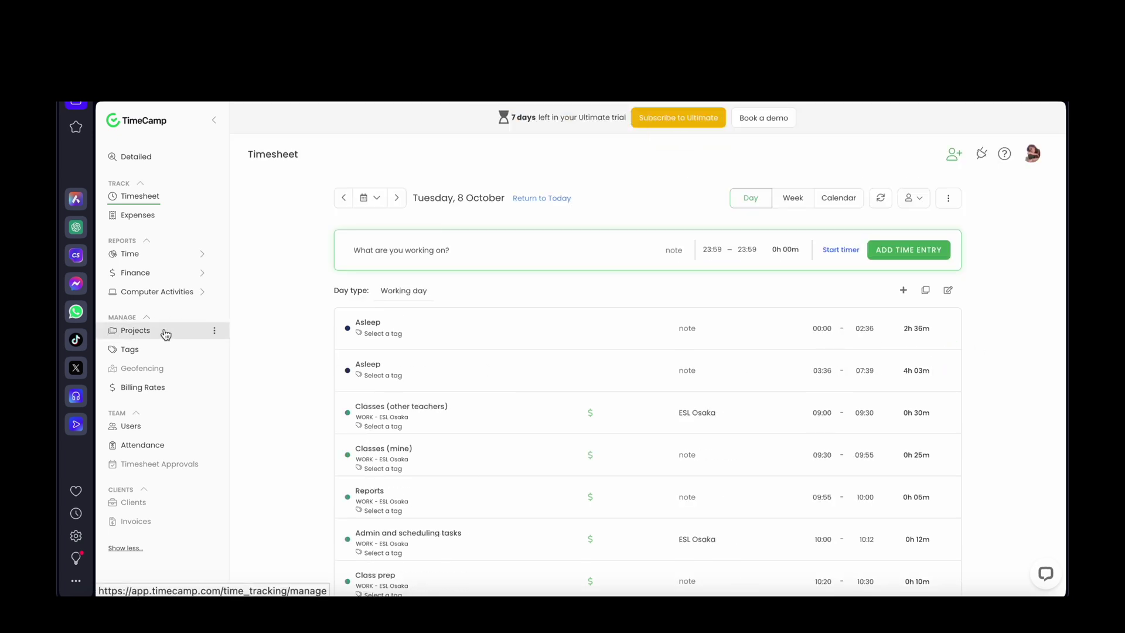
left_click(133, 332)
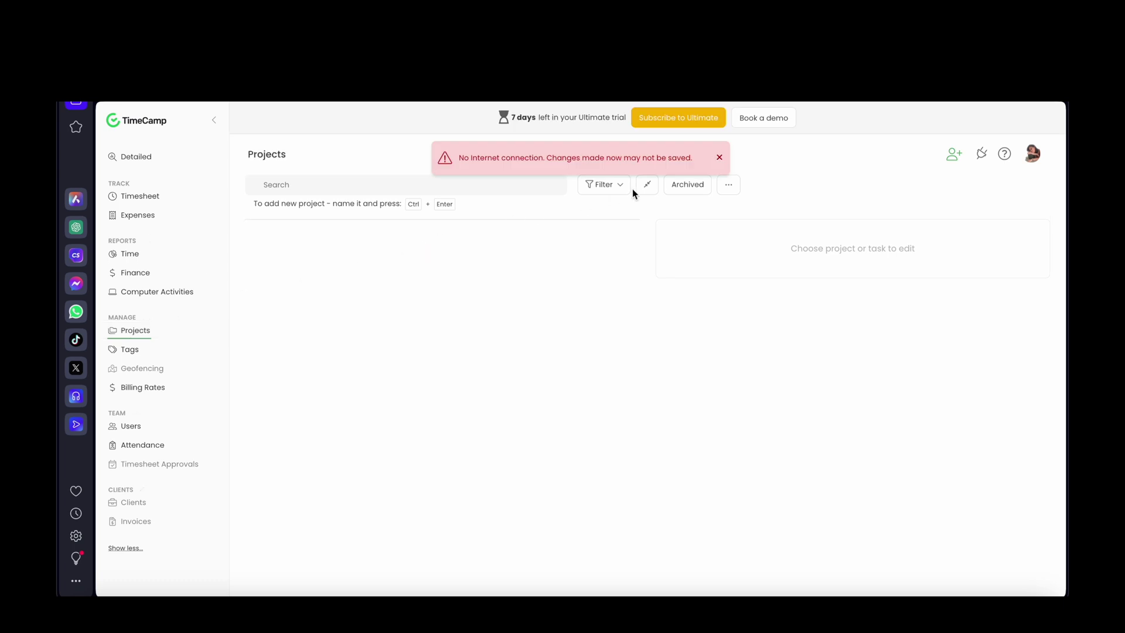
left_click(719, 157)
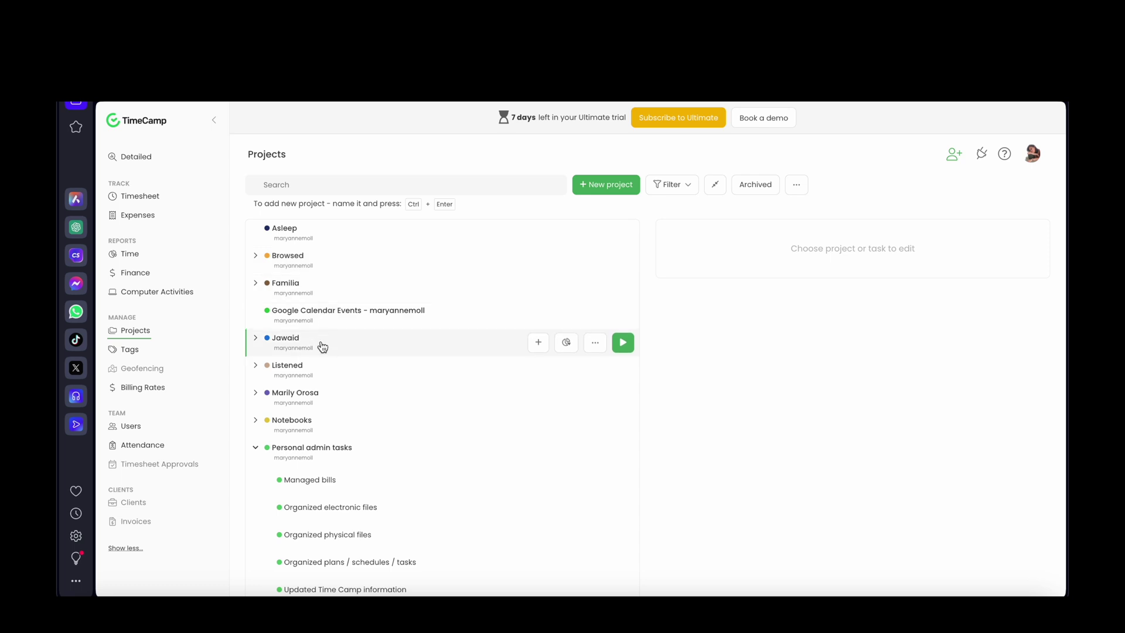
left_click(256, 448)
scroll(352, 439, "down", 2)
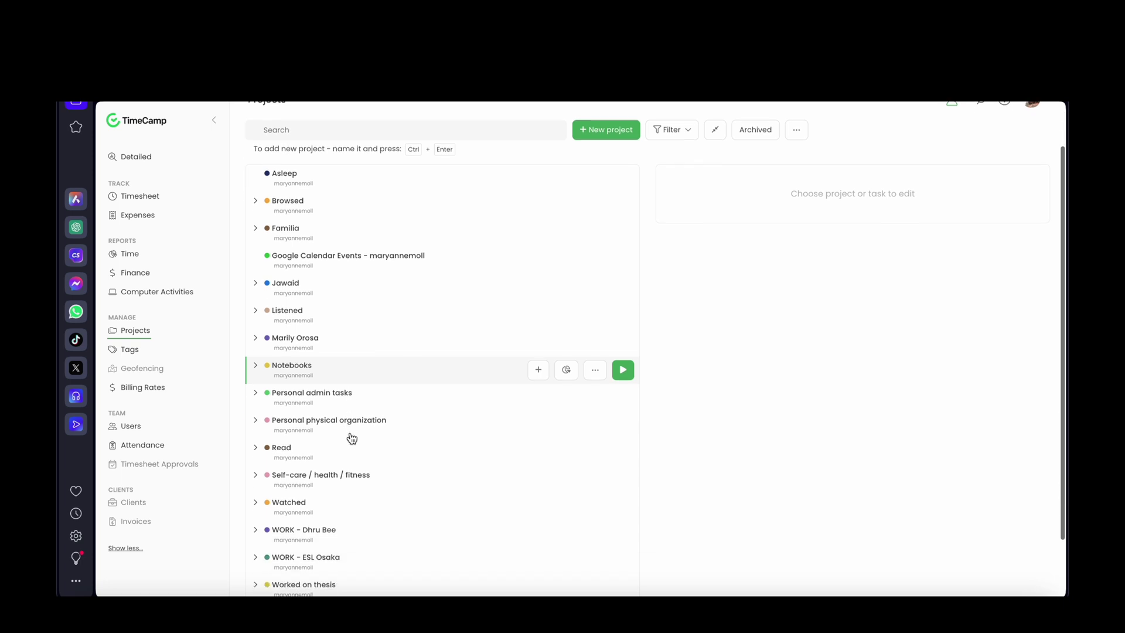
- Expand the Read project to show its tasks and open its project settings
scroll(352, 438, "down", 1)
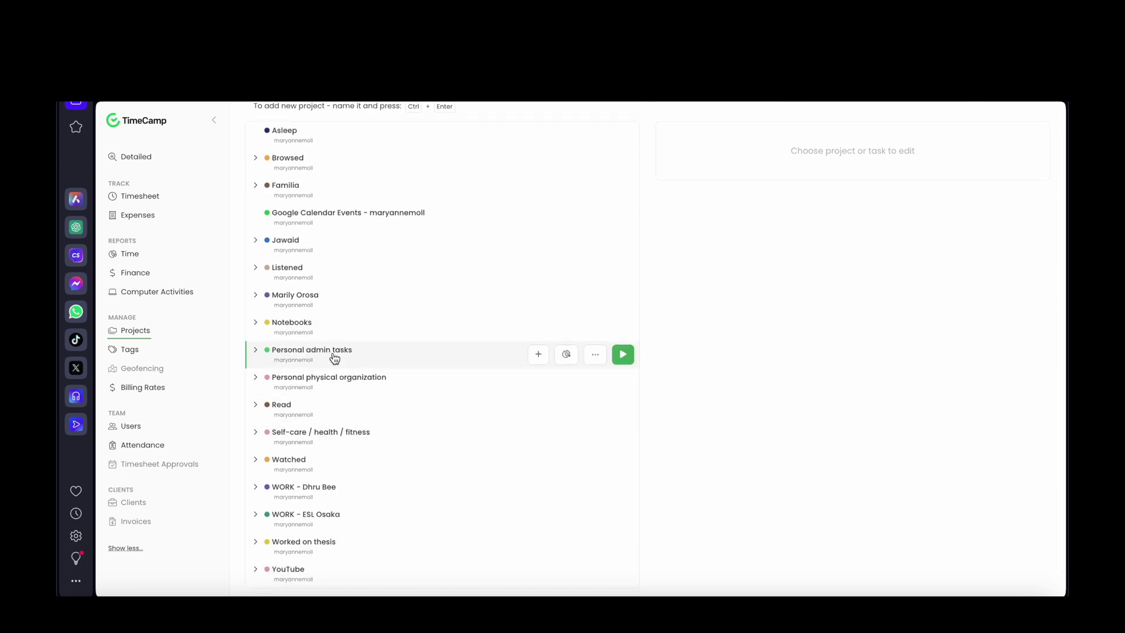
scroll(334, 357, "down", 1)
scroll(333, 357, "down", 1)
left_click(256, 376)
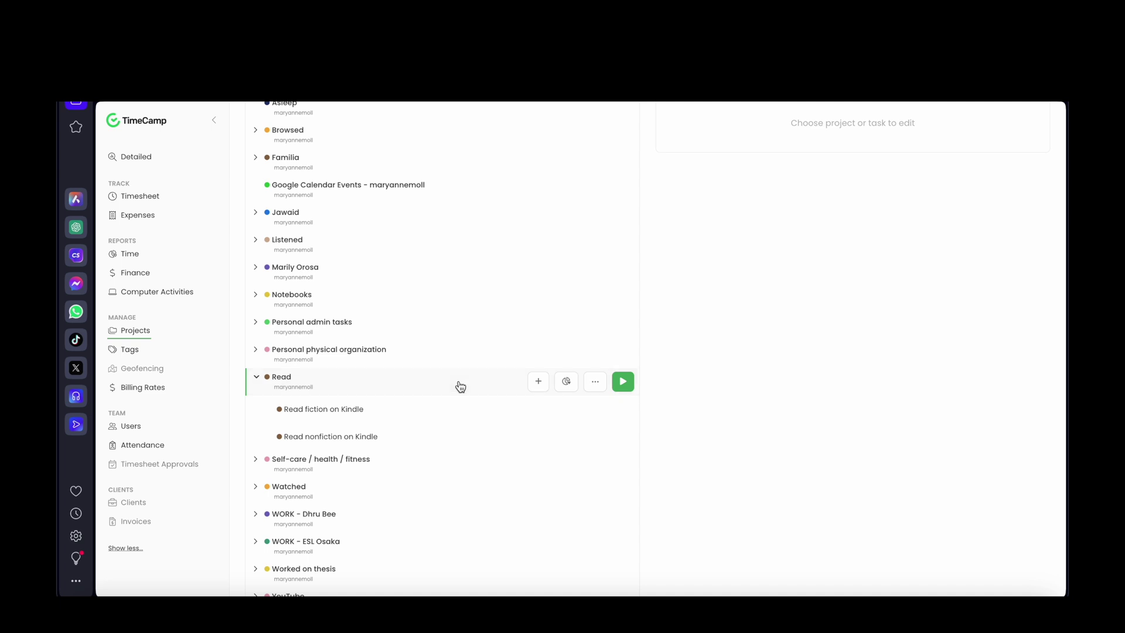
left_click(461, 385)
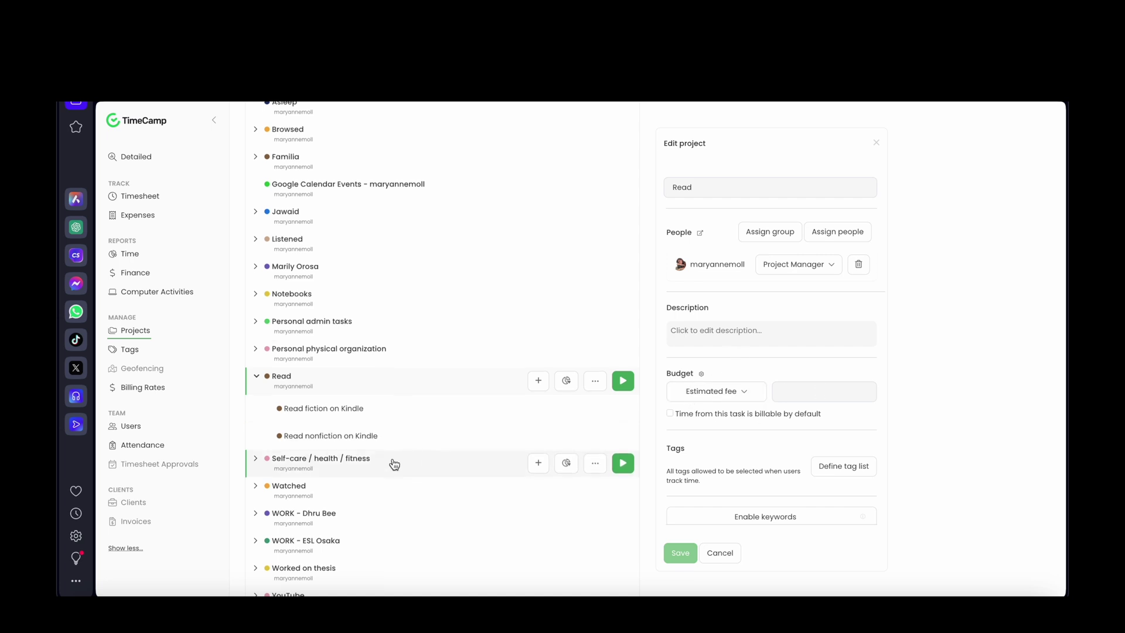
- Expand the YouTube and WORK - ESL Osaka projects to show their tasks, opening each project's settings
scroll(394, 462, "down", 2)
left_click(257, 562)
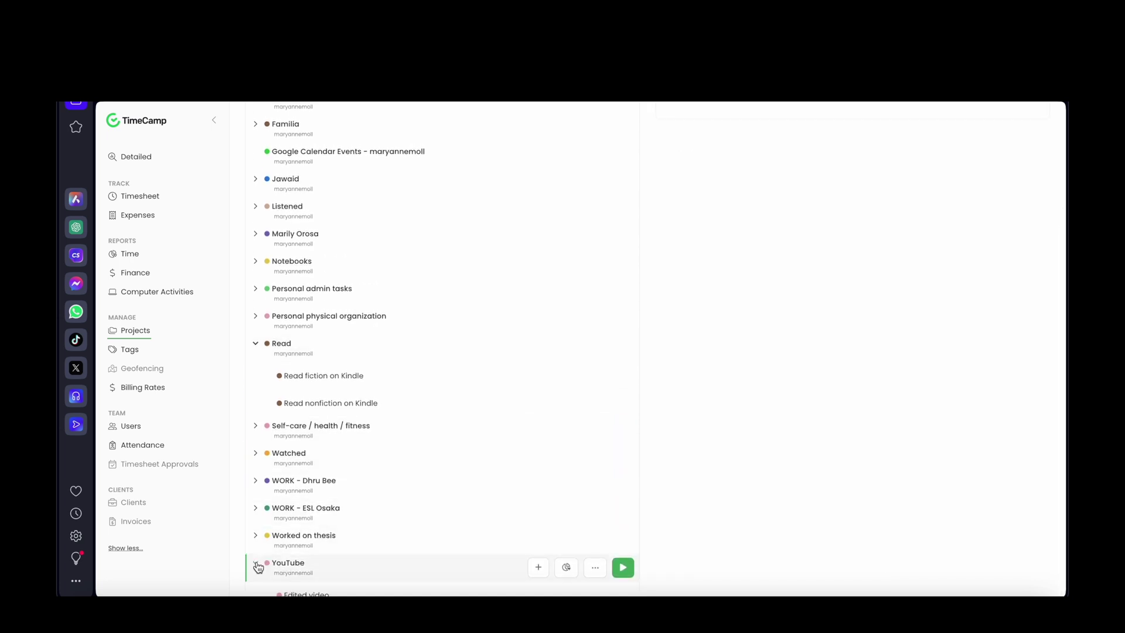
scroll(492, 500, "down", 4)
scroll(492, 502, "down", 2)
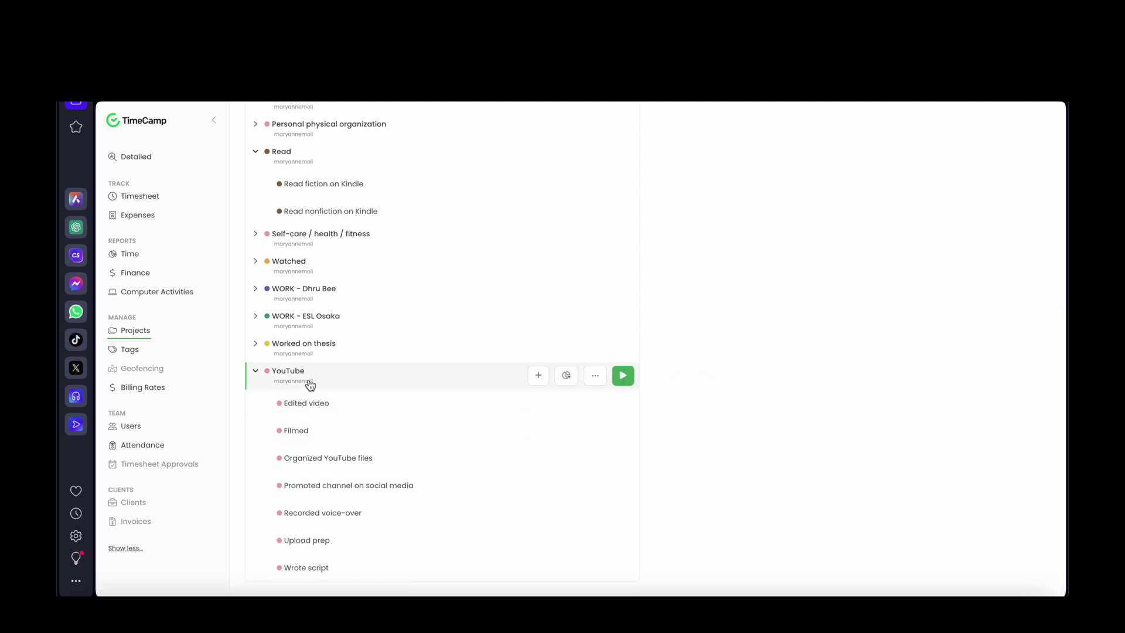
left_click(328, 383)
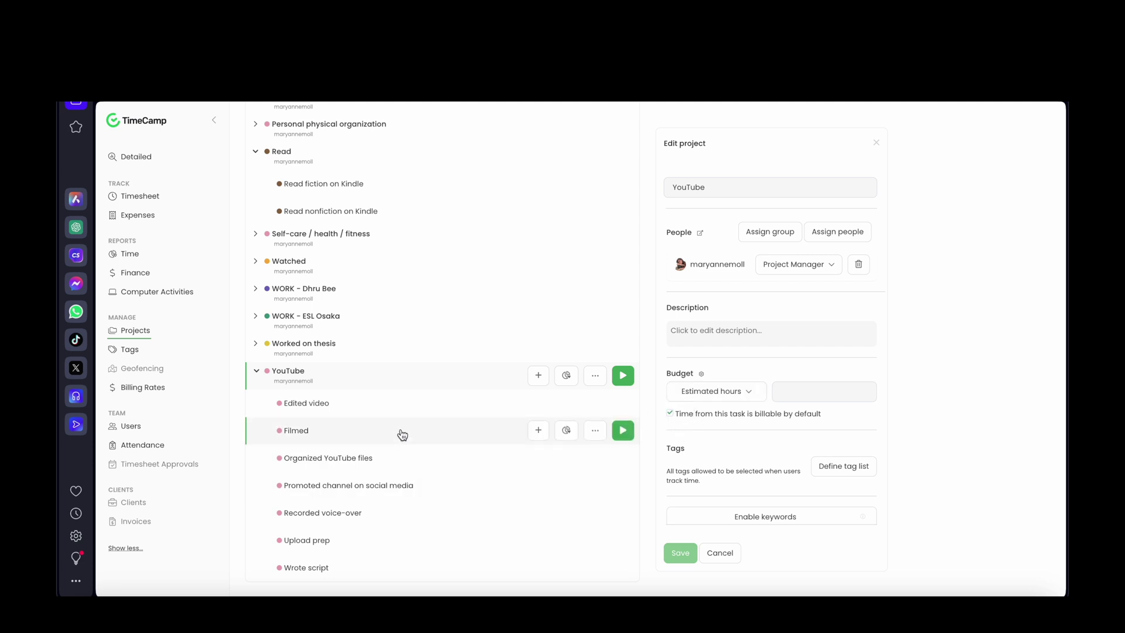
left_click(256, 317)
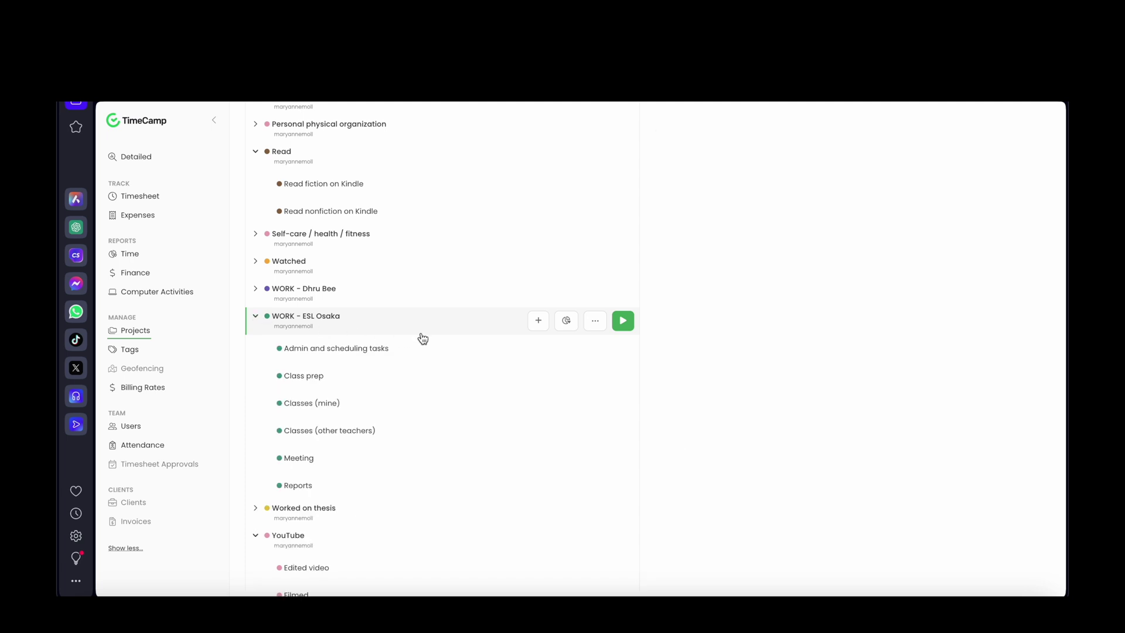
left_click(464, 326)
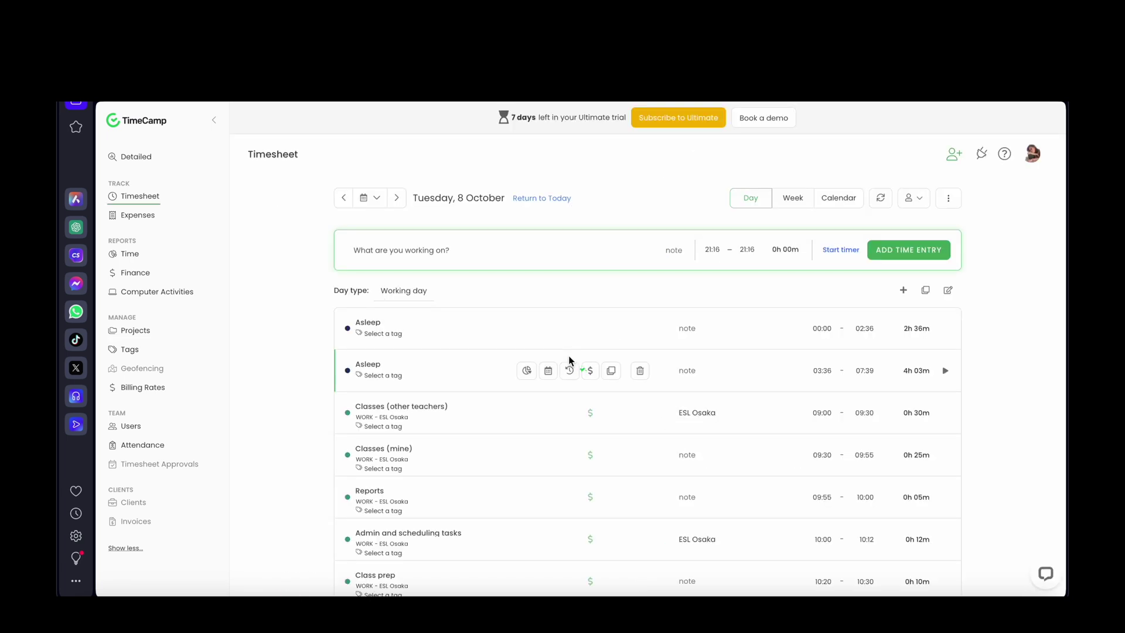
- Examine the billable markers on the time entries in the 8 October timesheet, from morning to night and back
scroll(569, 360, "down", 2)
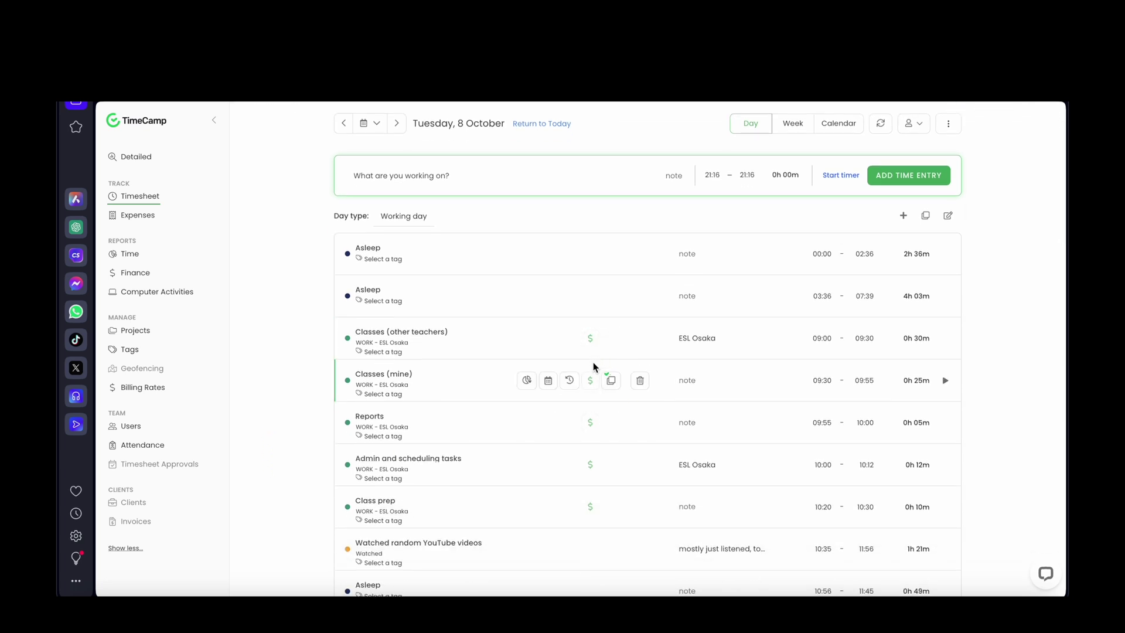
scroll(592, 398, "down", 1)
scroll(591, 410, "down", 2)
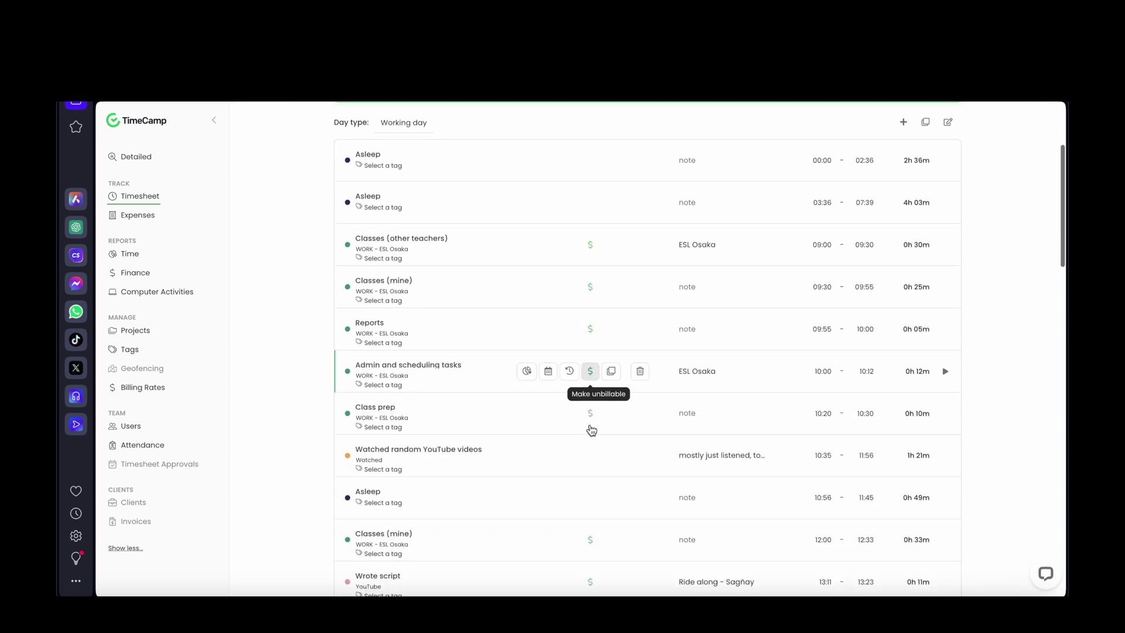
scroll(590, 464, "down", 3)
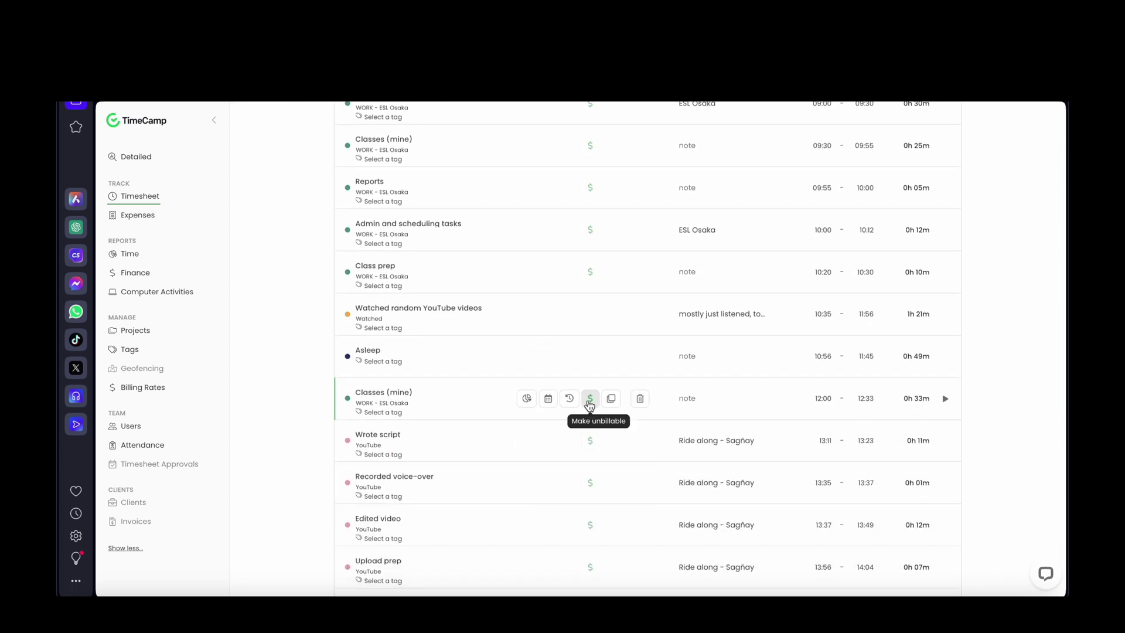
scroll(590, 457, "down", 4)
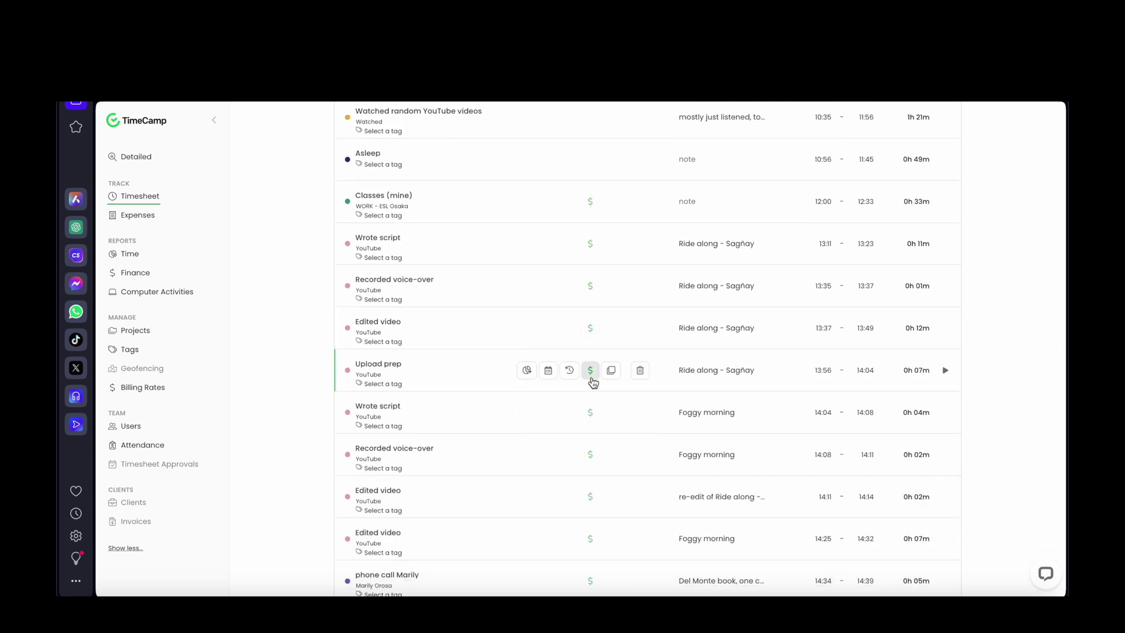
scroll(590, 417, "down", 2)
scroll(590, 416, "down", 1)
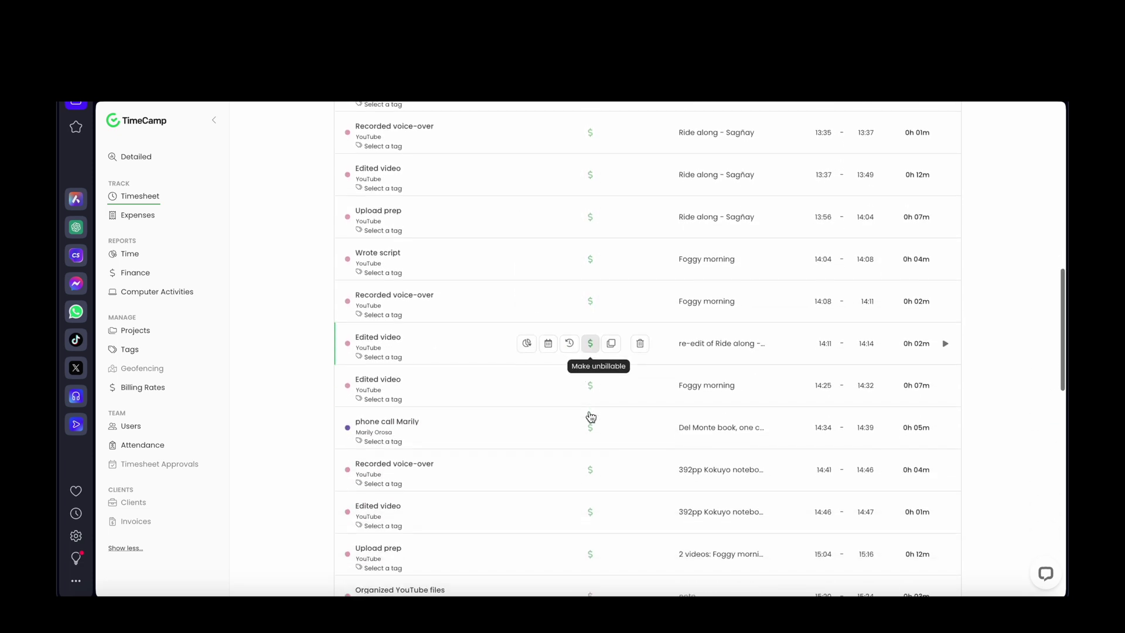
scroll(591, 445, "down", 3)
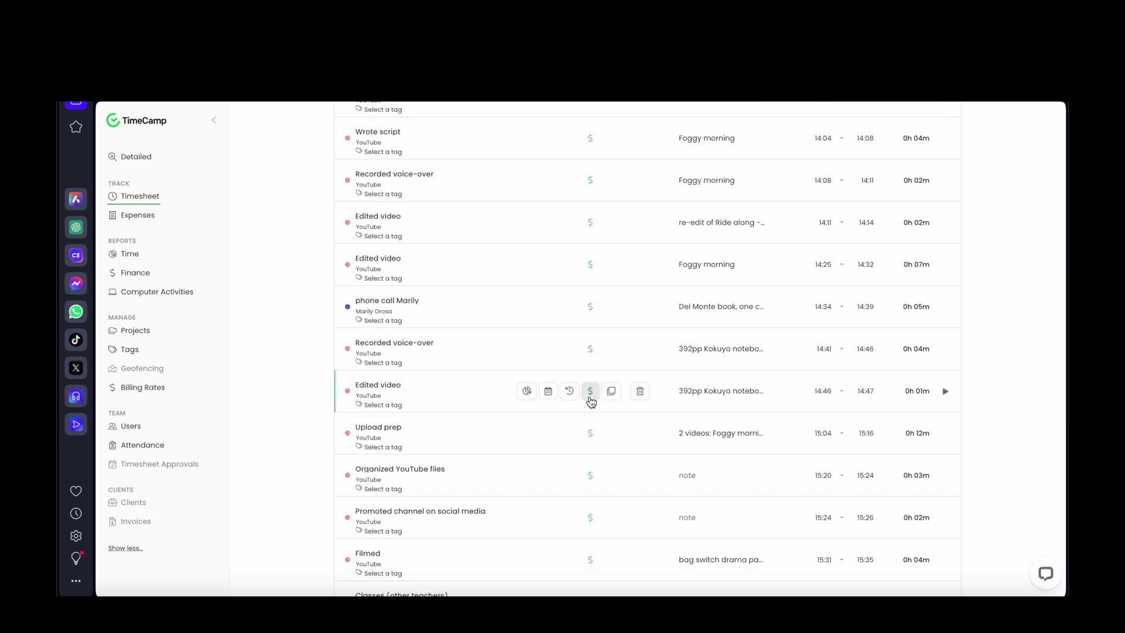
scroll(593, 439, "down", 2)
scroll(593, 448, "down", 2)
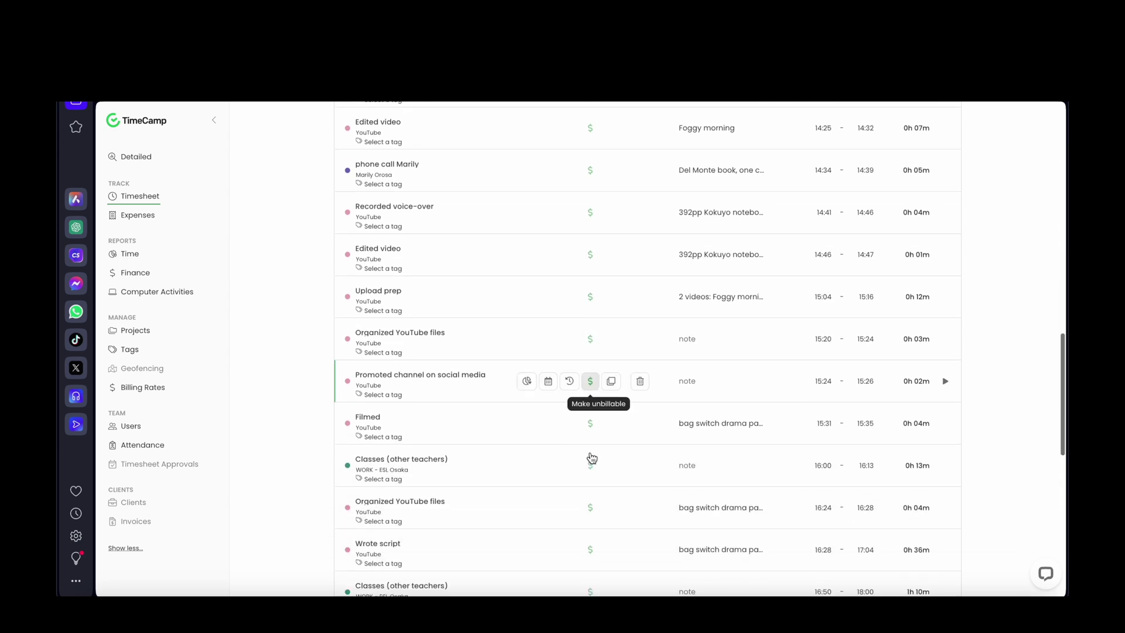
scroll(590, 482, "down", 4)
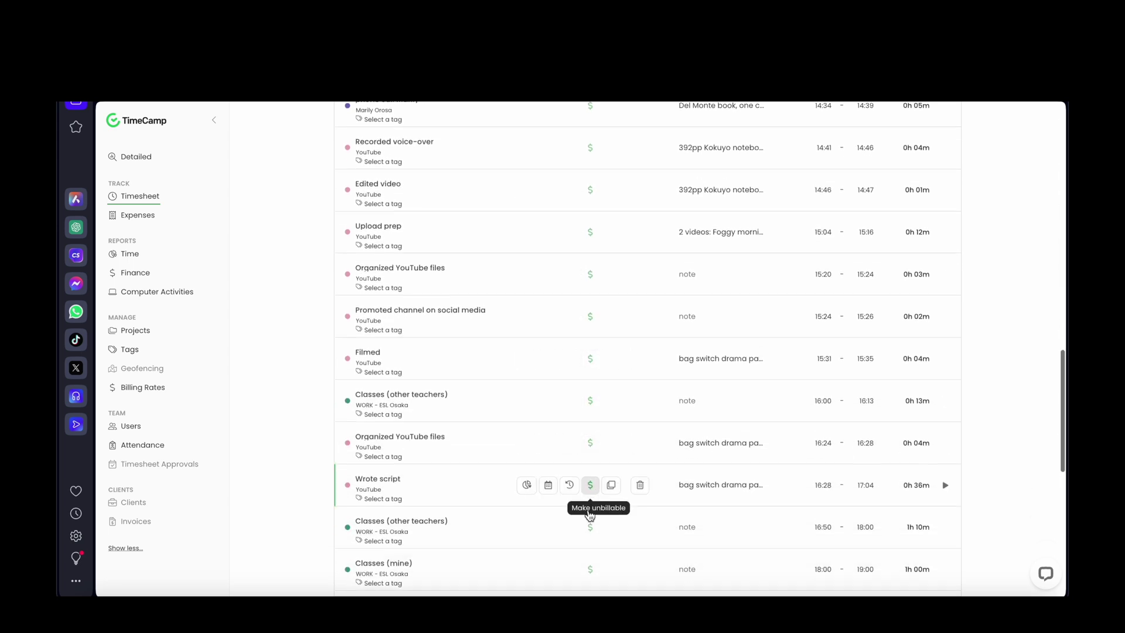
scroll(591, 447, "down", 4)
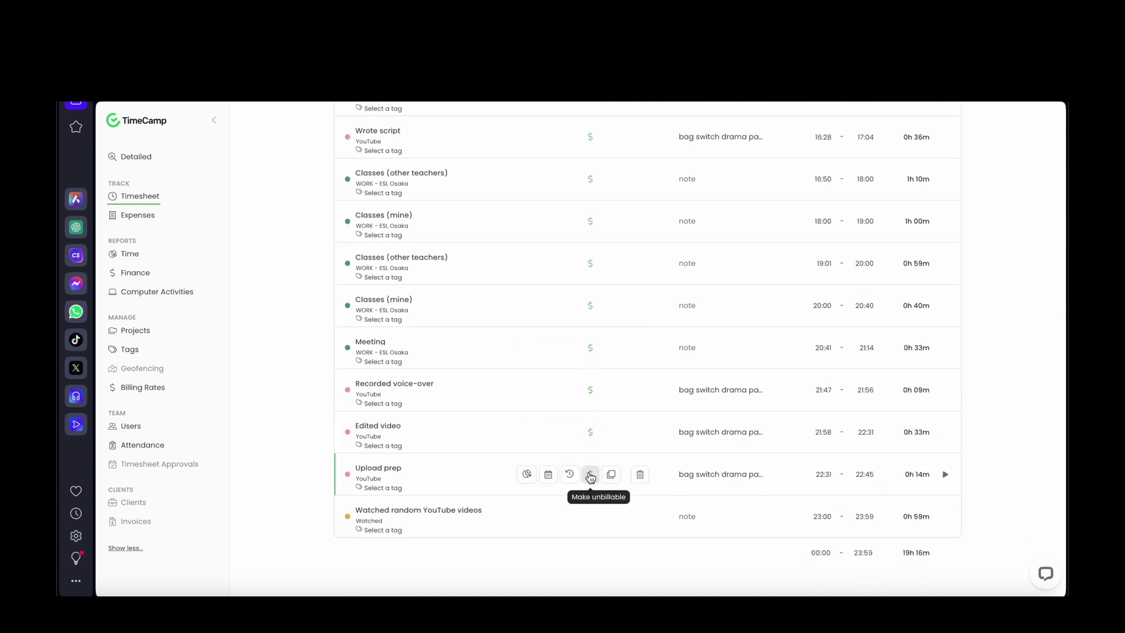
scroll(590, 306, "up", 5)
scroll(590, 302, "up", 10)
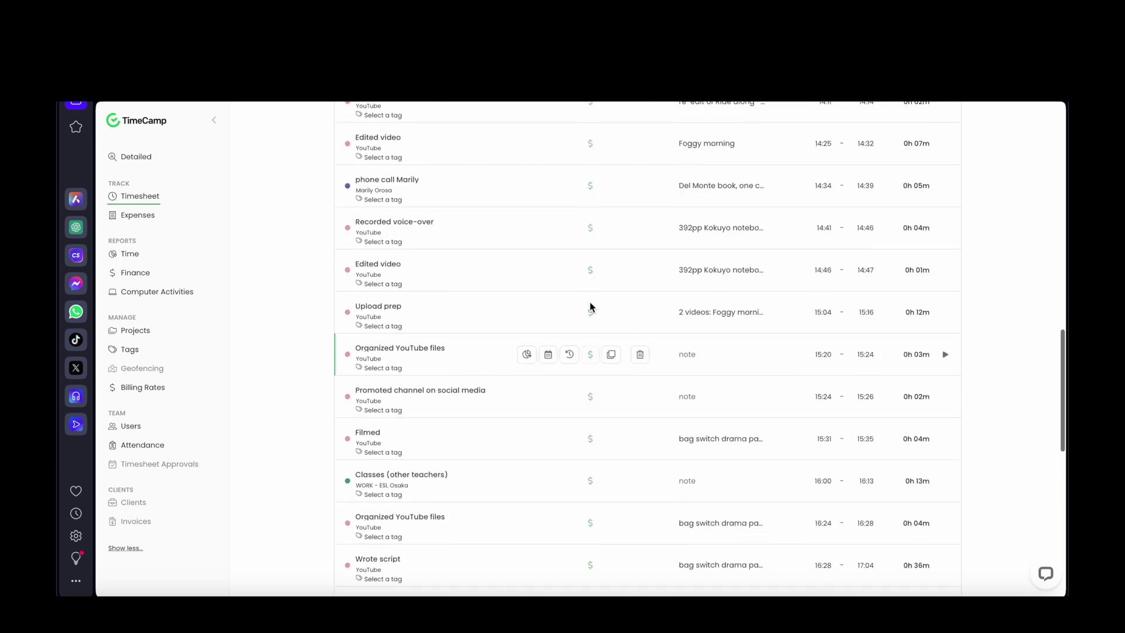
scroll(590, 303, "up", 8)
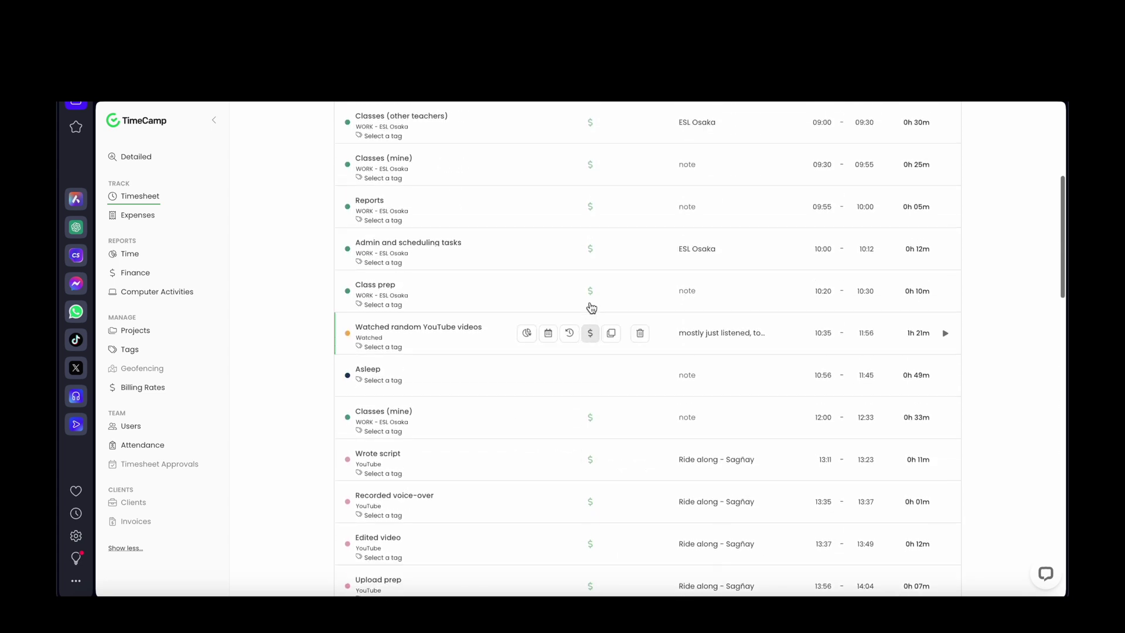
- Open the Billable, non-billable finance report and set its date range to Oct 8, 2024
left_click(123, 241)
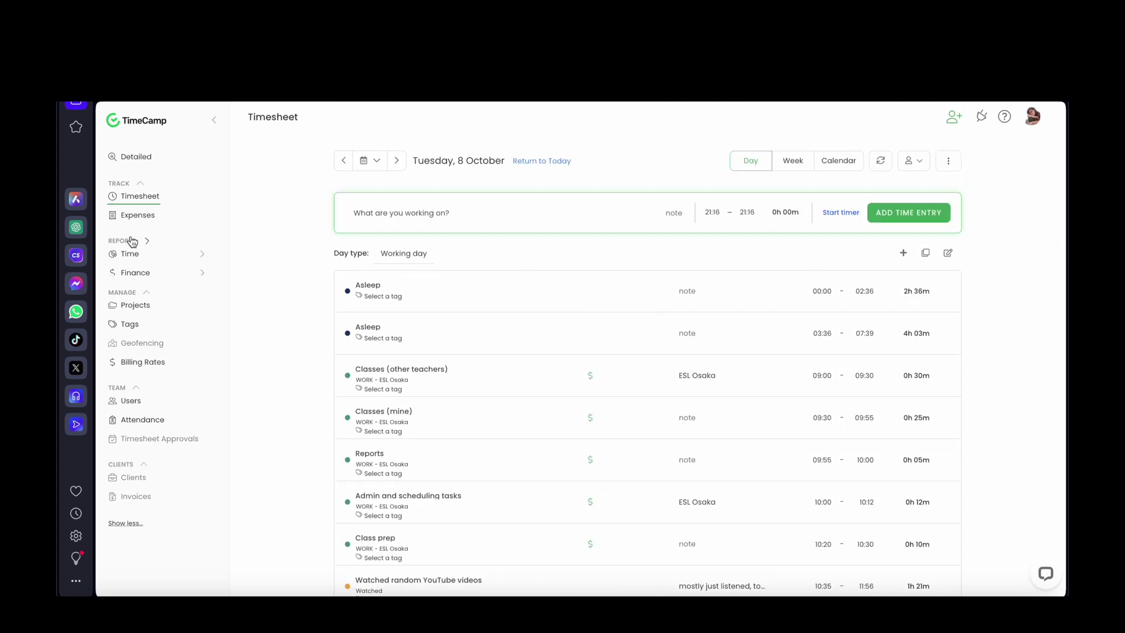
left_click(146, 242)
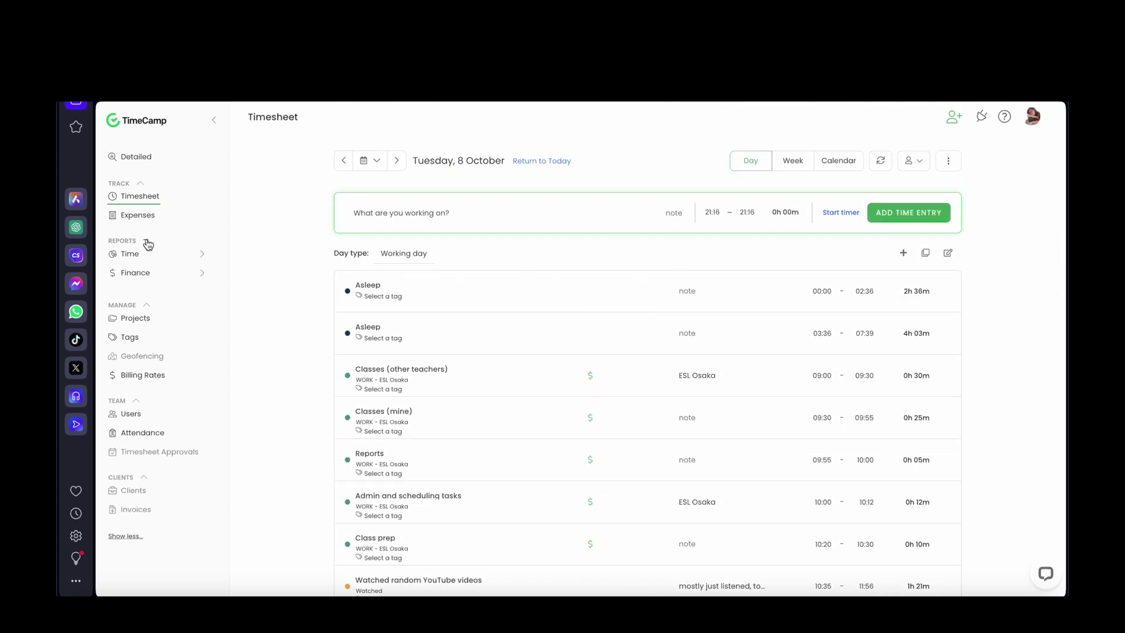
left_click(135, 273)
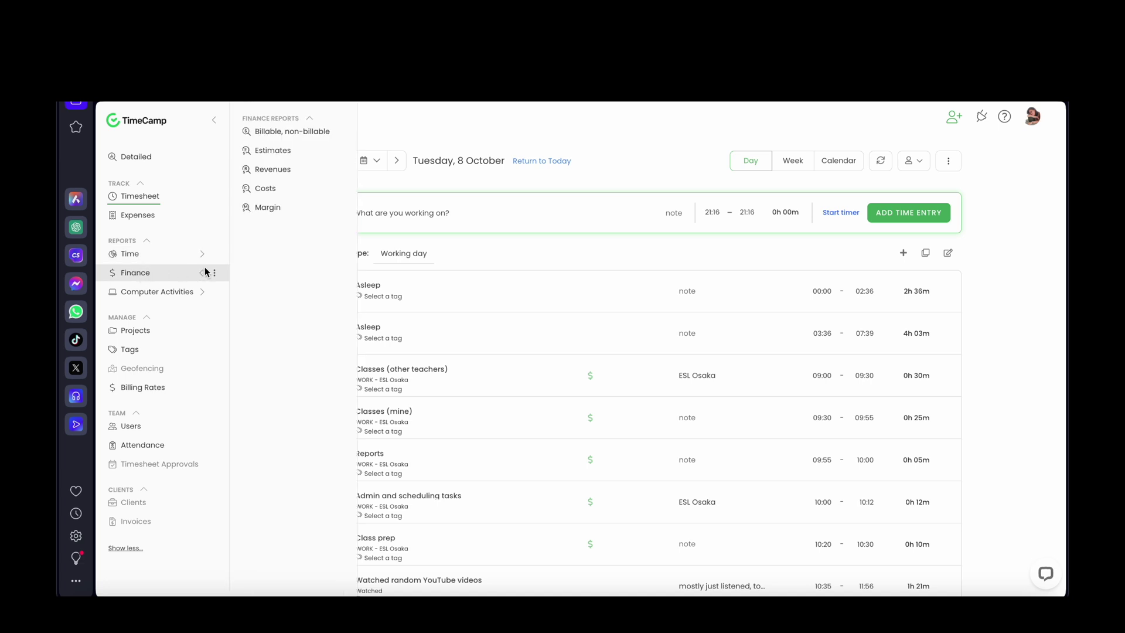
left_click(294, 132)
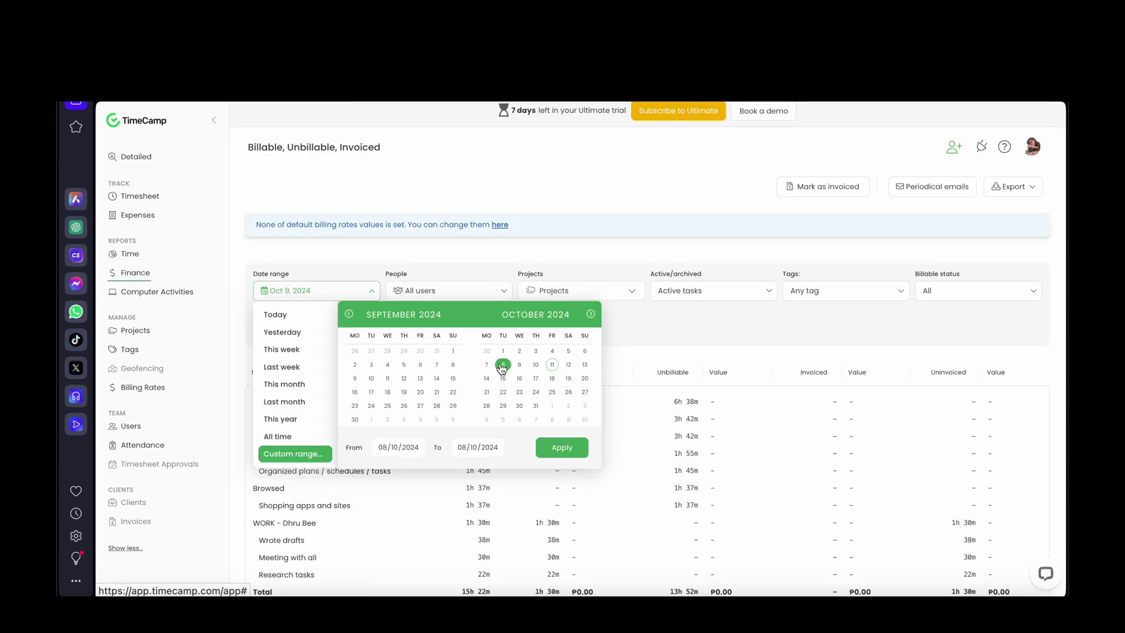
left_click(558, 447)
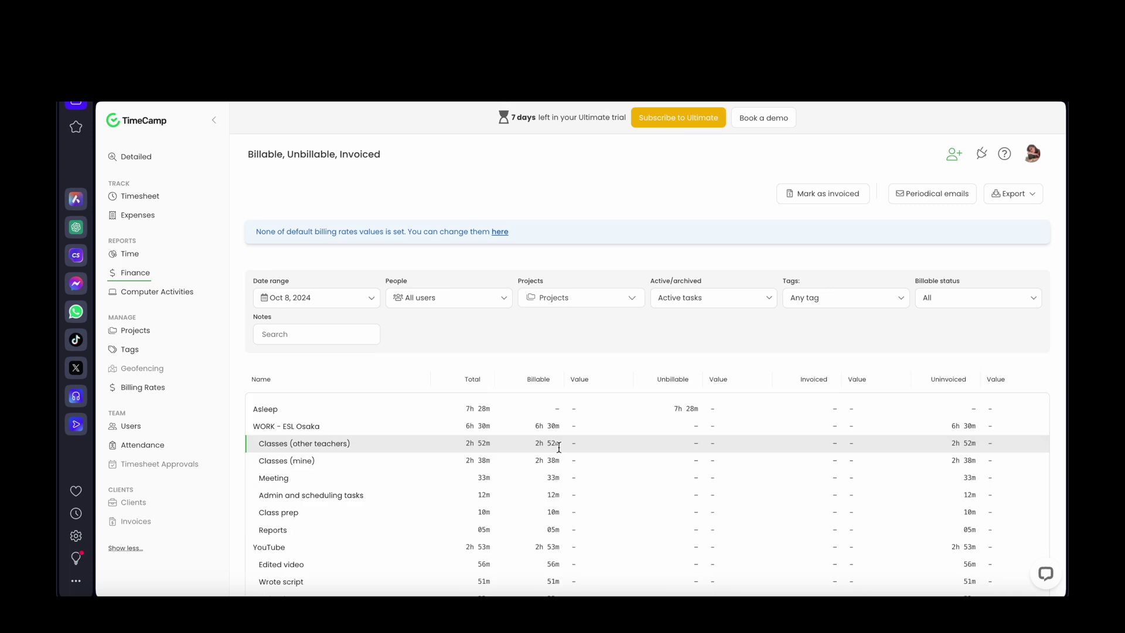
- Examine the billable and unbillable hours per project and task in the finance report, down to the totals
scroll(462, 361, "down", 2)
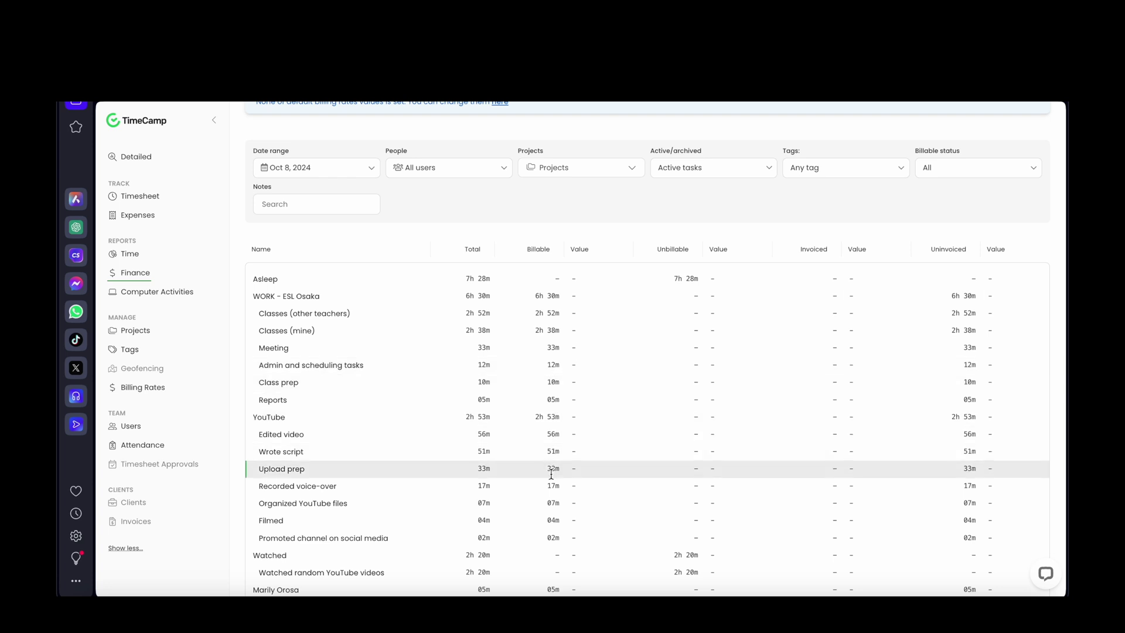
scroll(553, 546, "down", 1)
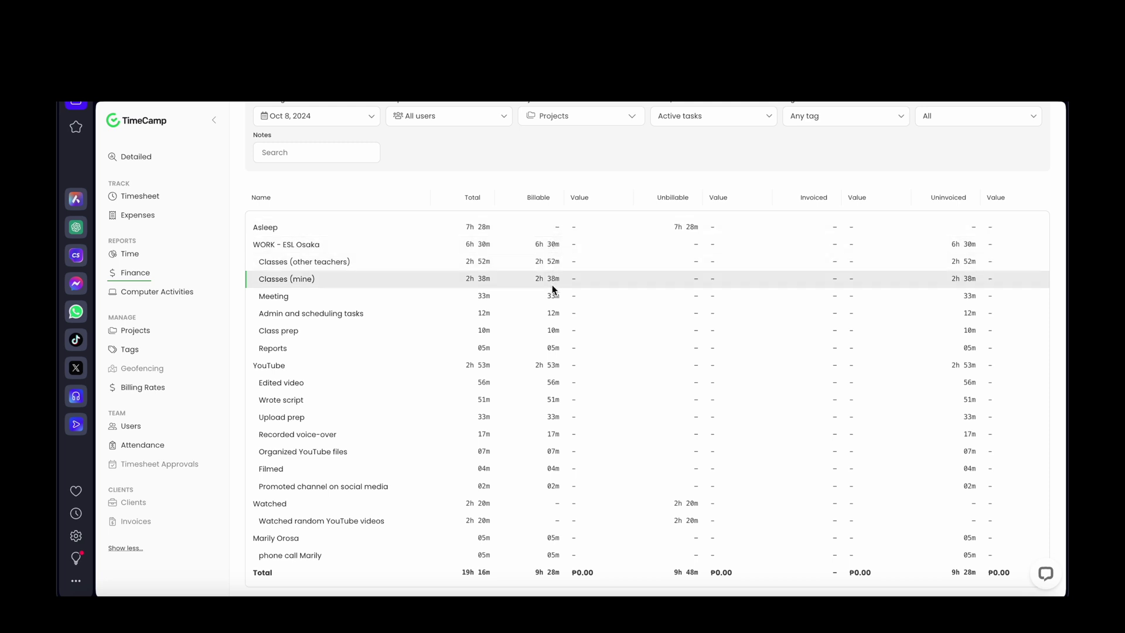
- Examine the billable markers on the afternoon and evening time entries in the 8 October timesheet
left_click(594, 394)
scroll(593, 386, "down", 3)
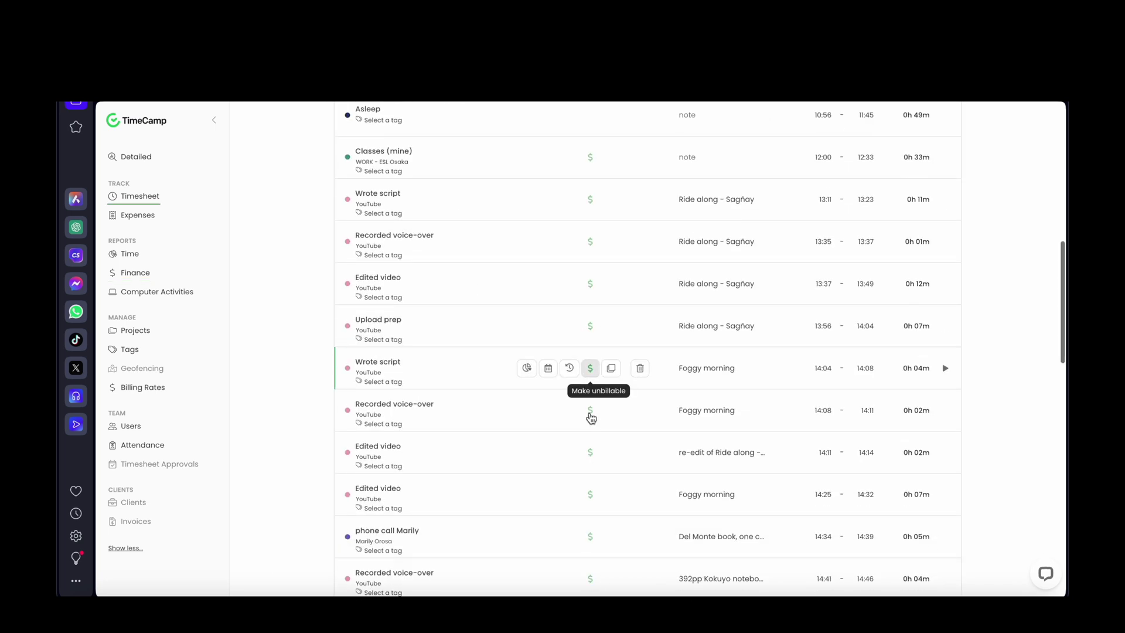
scroll(590, 410, "down", 2)
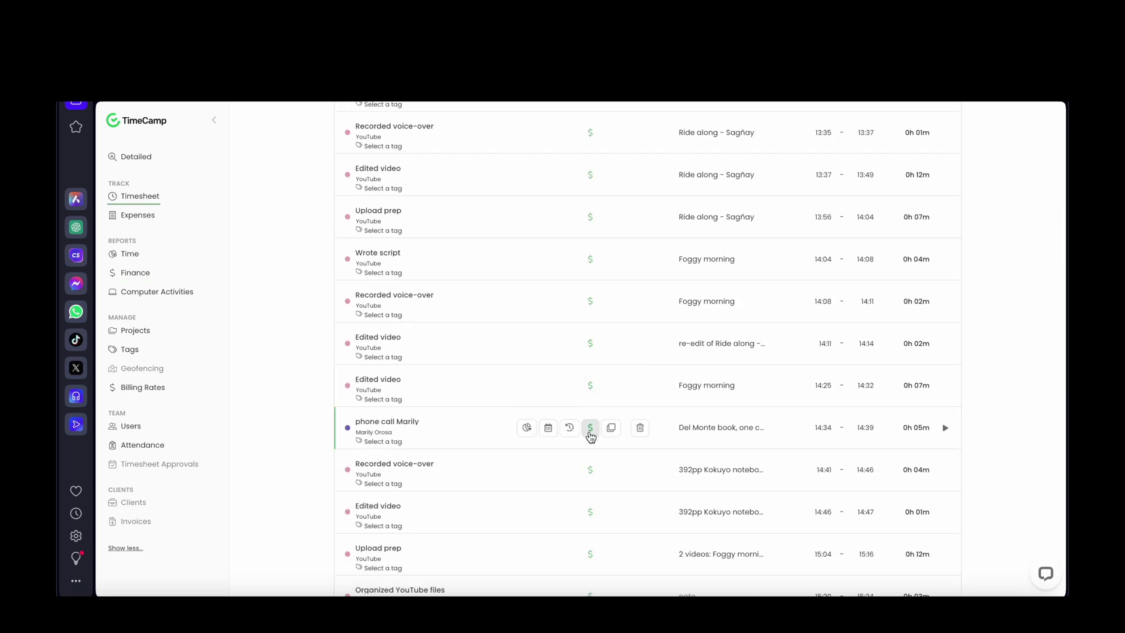
scroll(591, 469, "down", 4)
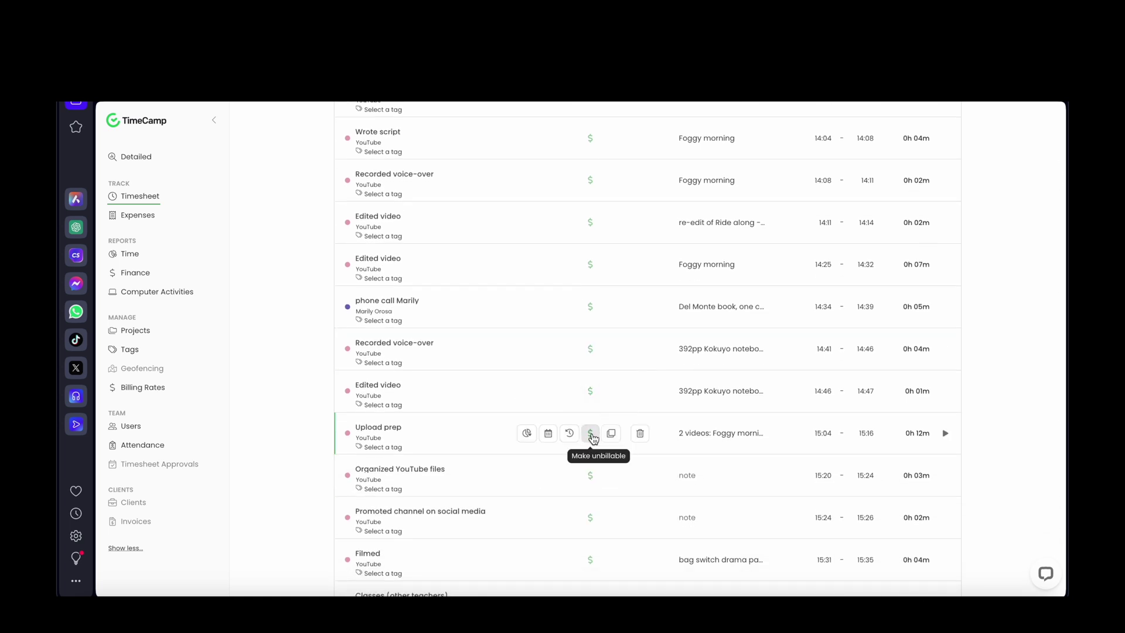
scroll(592, 457, "down", 2)
scroll(591, 451, "down", 3)
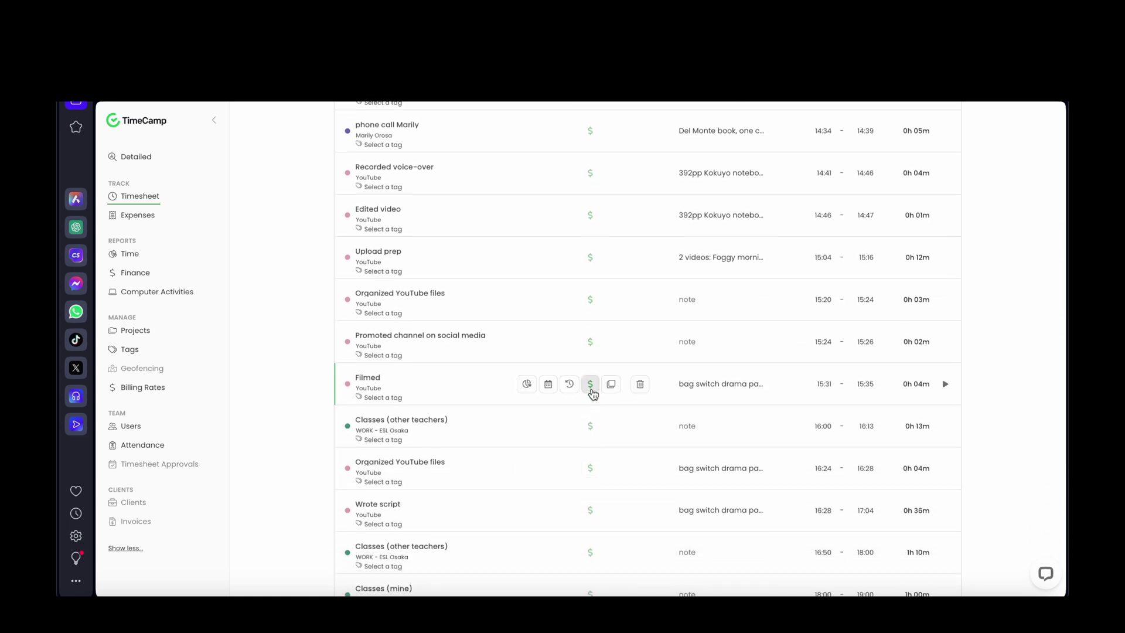
scroll(589, 495, "down", 5)
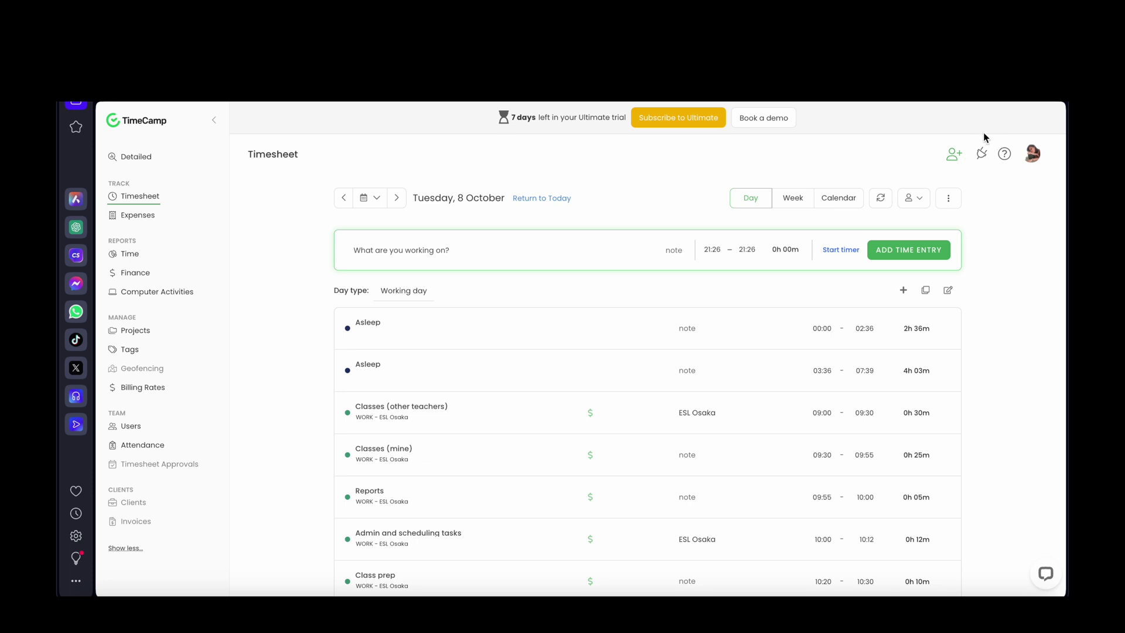
- Open the Integrations page and look through the available integrations, from personal calendars and project management to CRM and accounting
left_click(982, 155)
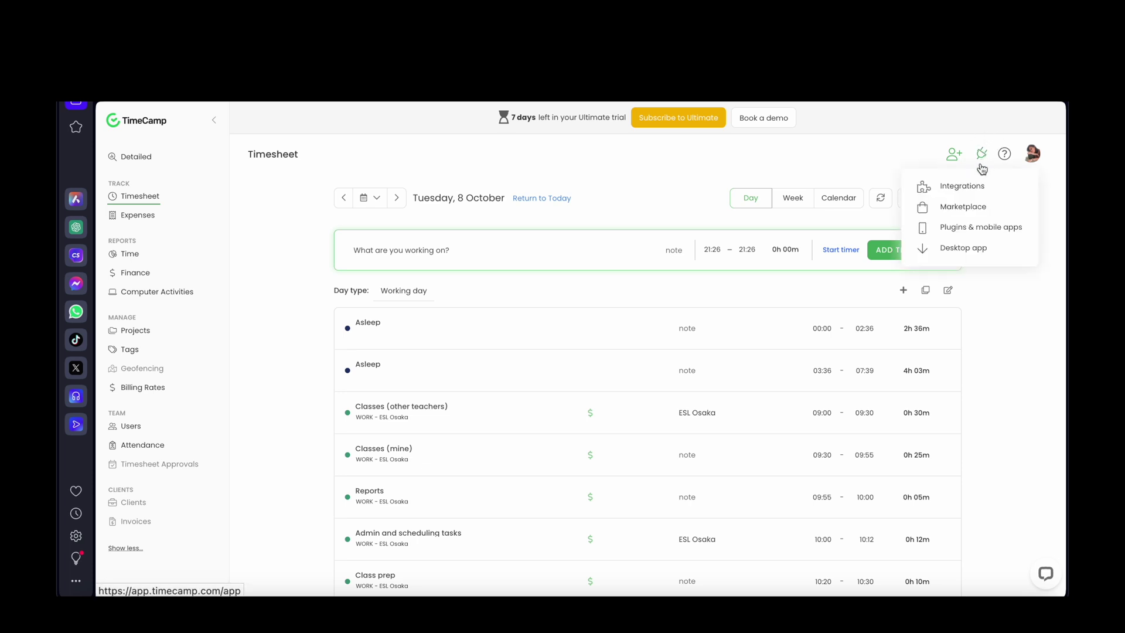
left_click(976, 187)
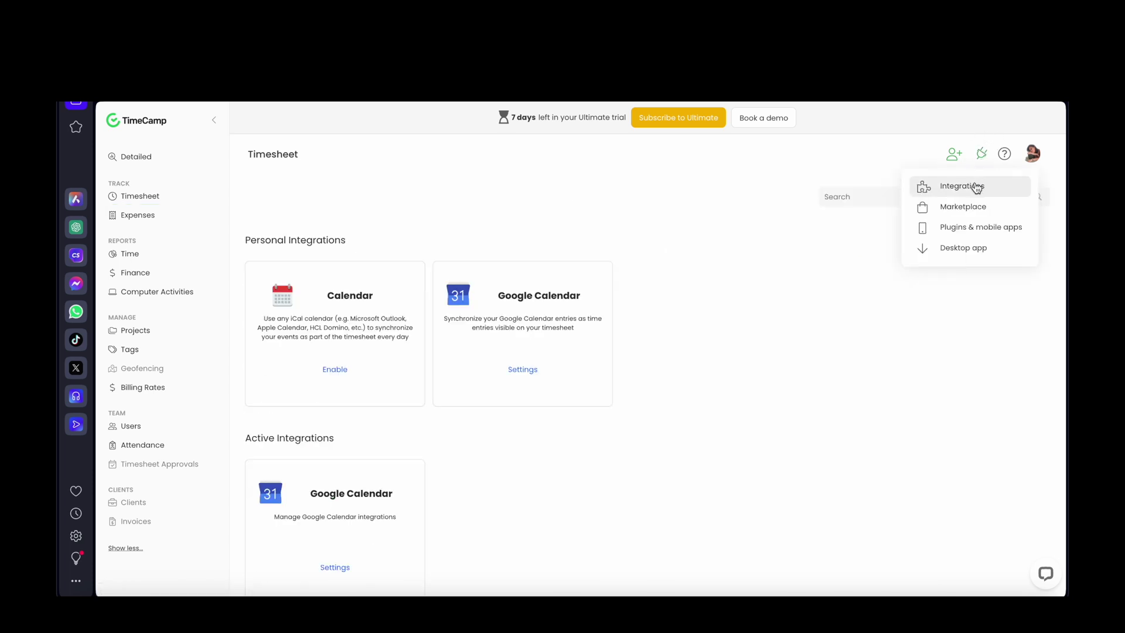
scroll(719, 384, "down", 1)
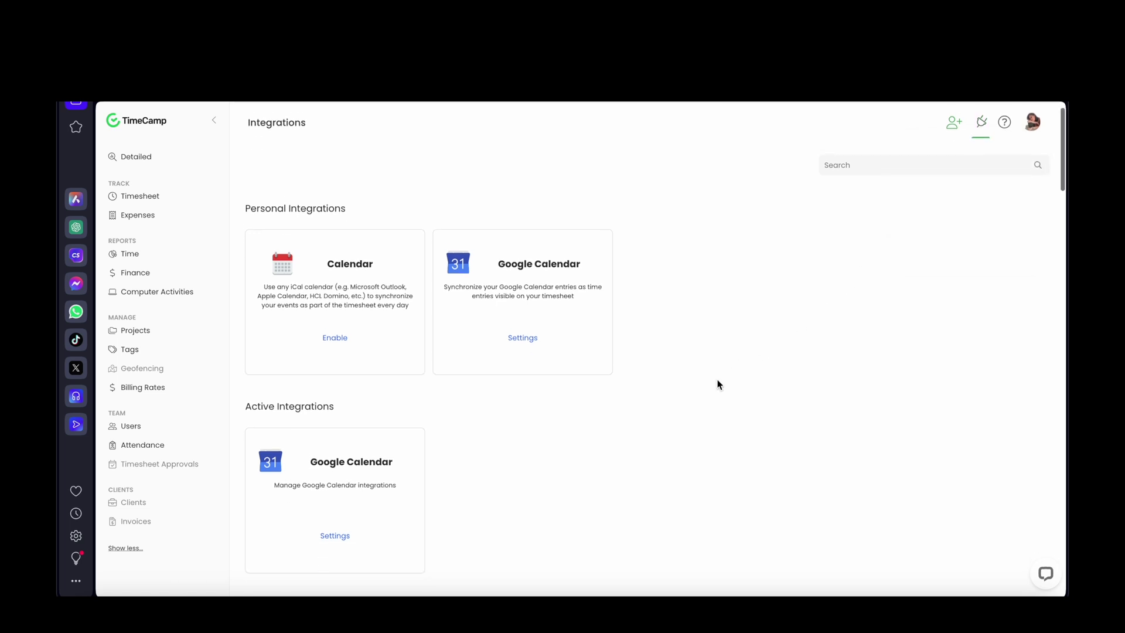
scroll(638, 397, "down", 1)
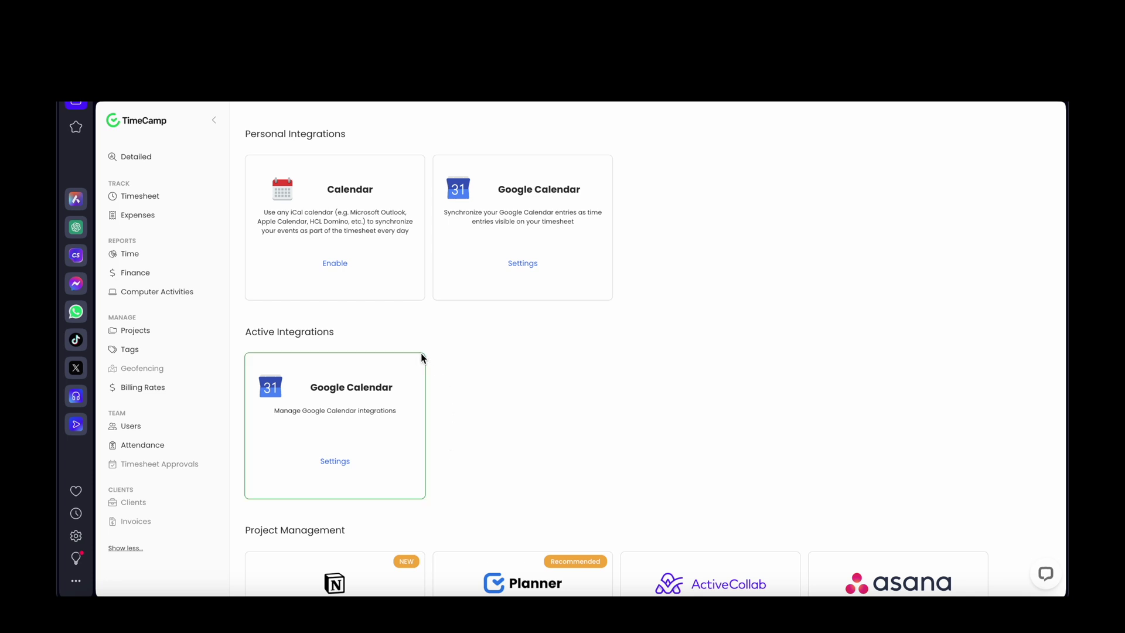
scroll(421, 353, "down", 3)
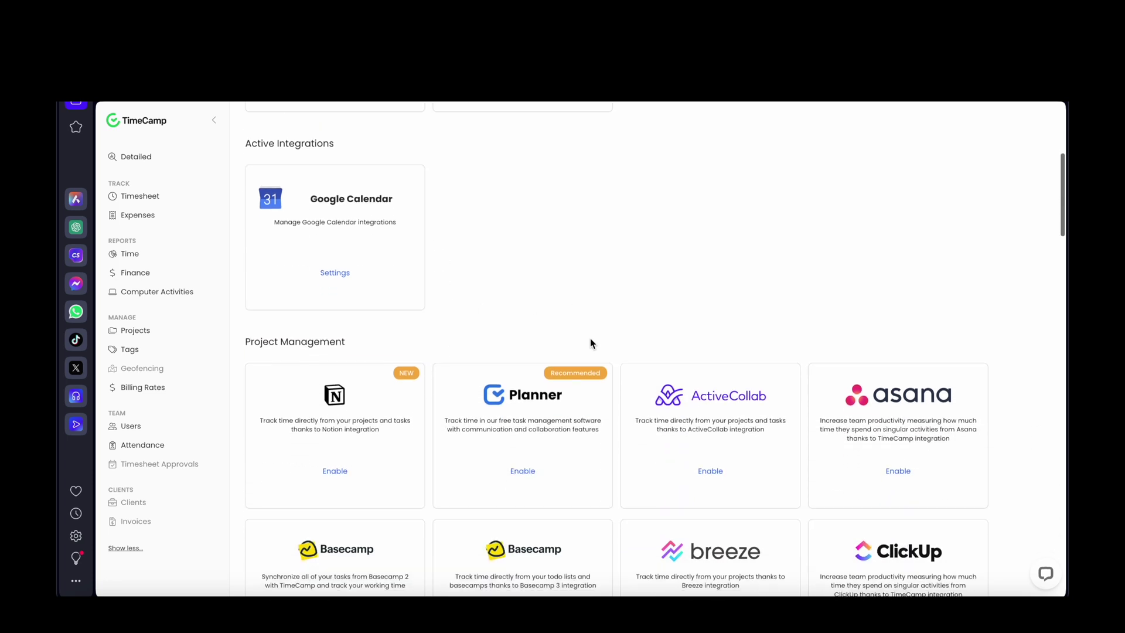
scroll(1022, 382, "down", 4)
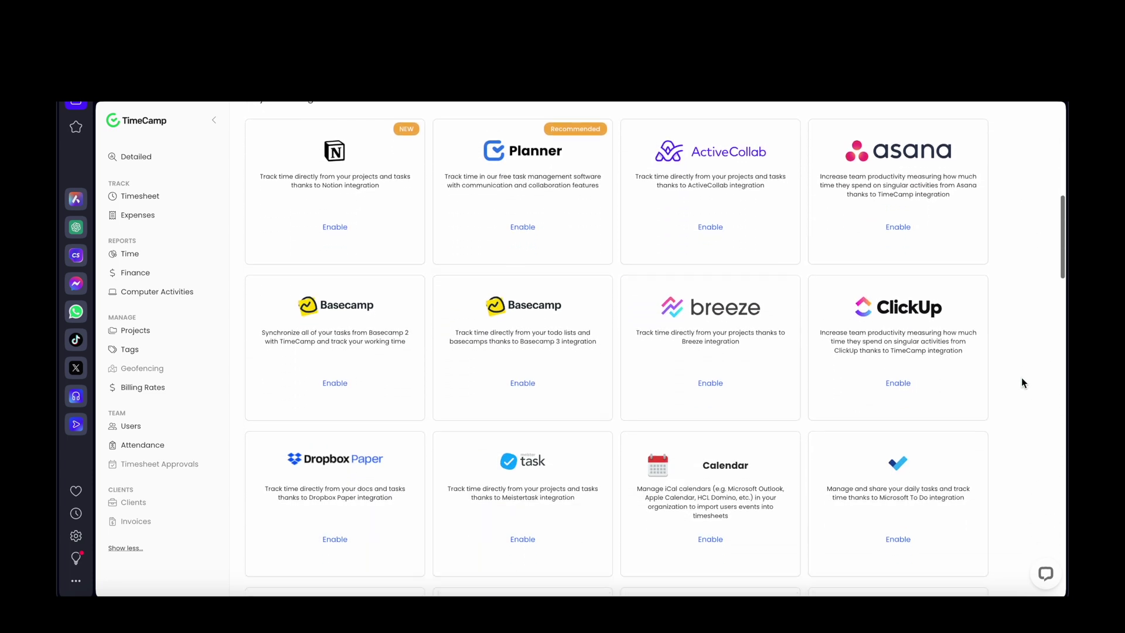
scroll(1022, 382, "down", 4)
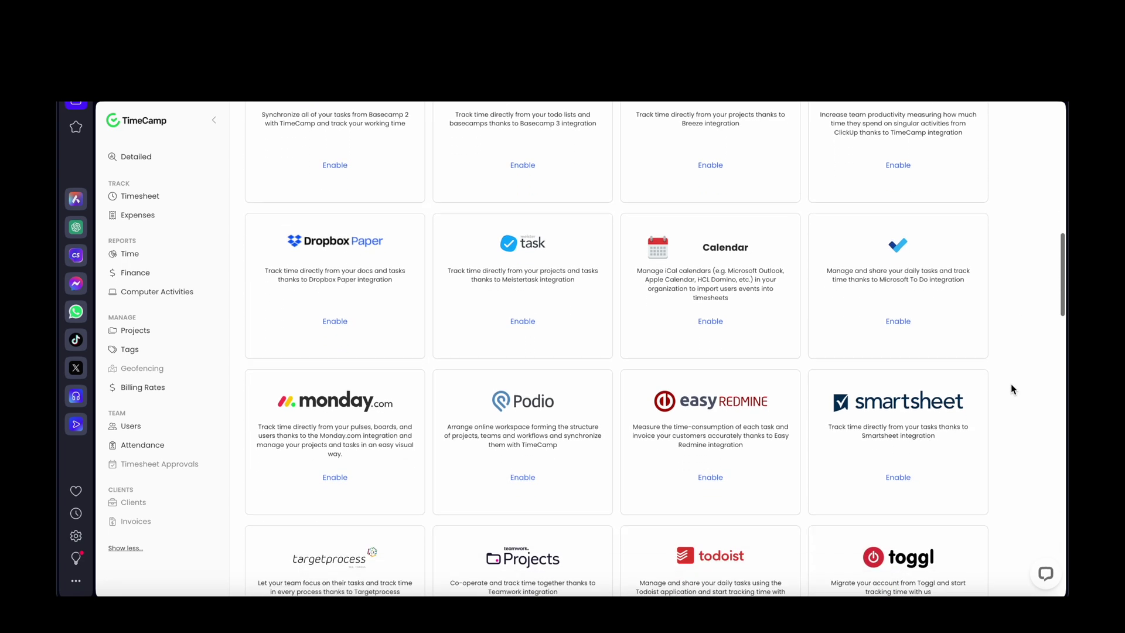
scroll(1011, 385, "down", 5)
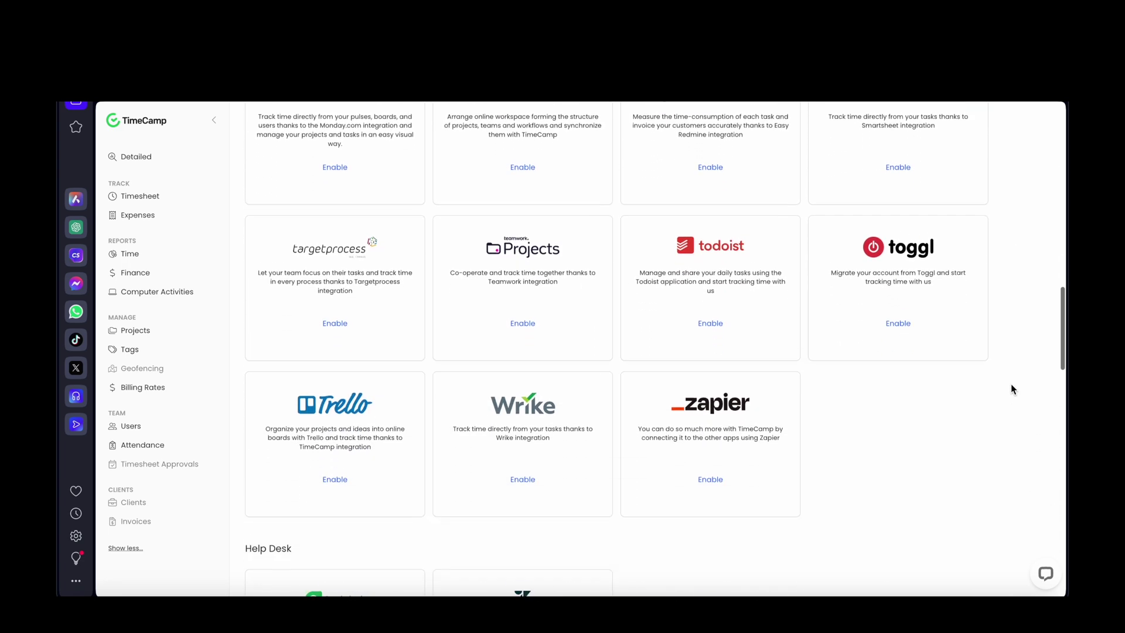
scroll(1011, 385, "down", 5)
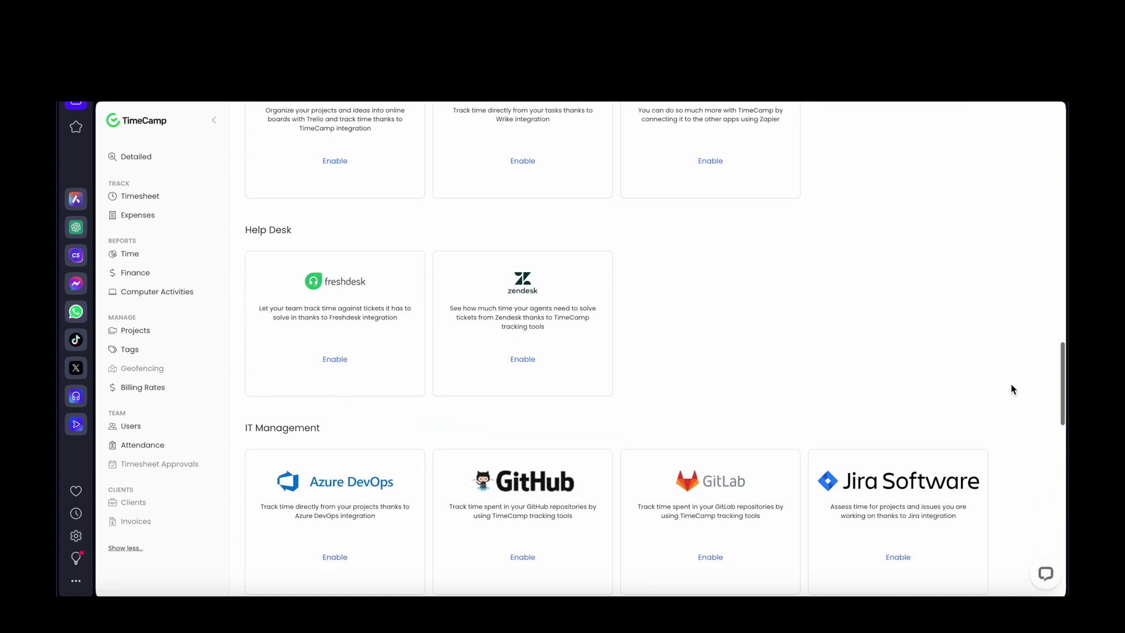
scroll(1012, 389, "down", 5)
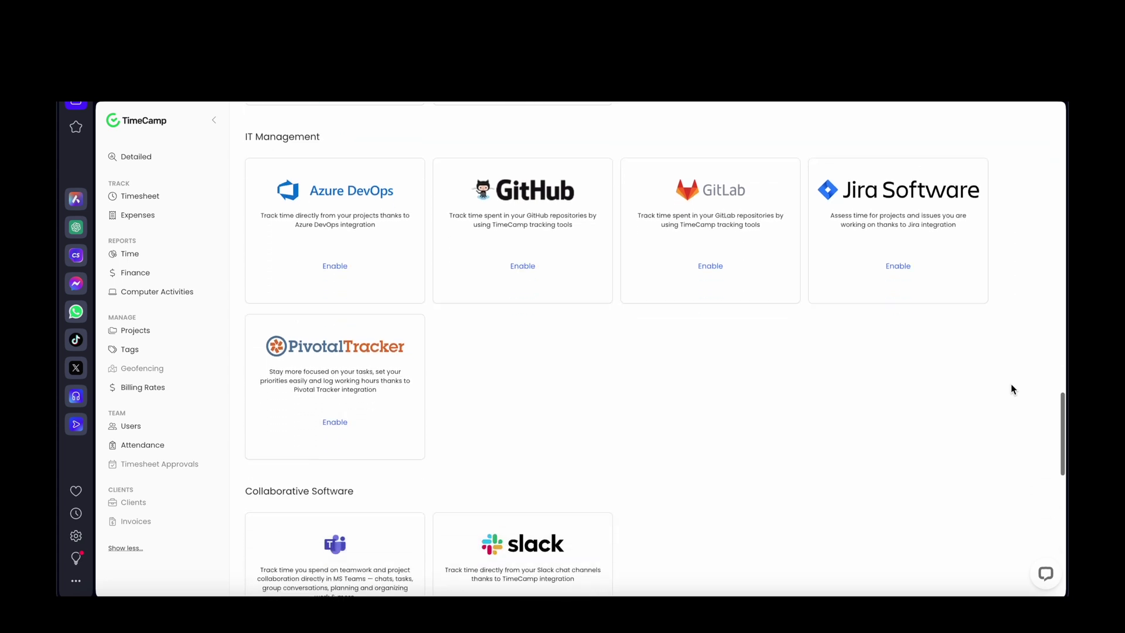
scroll(1011, 384, "down", 6)
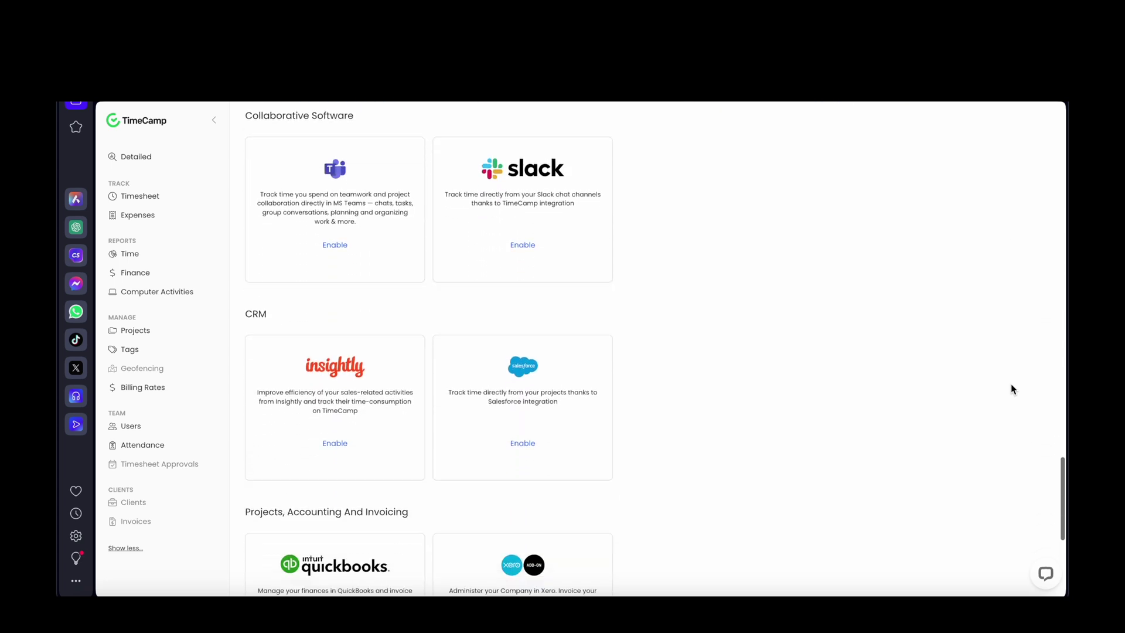
scroll(1010, 384, "down", 5)
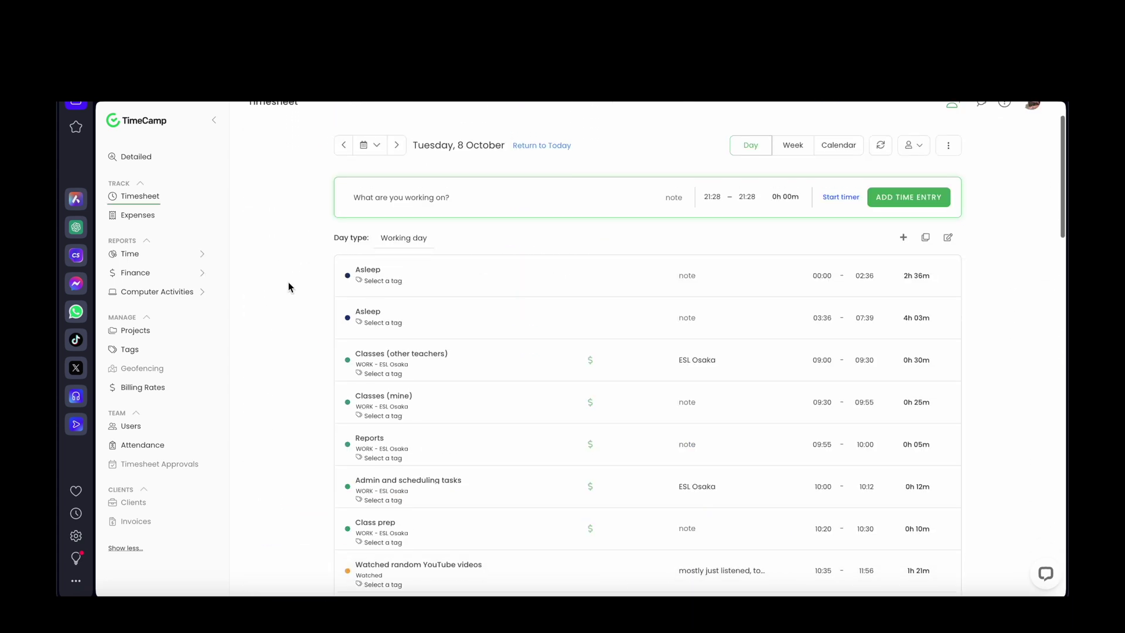
- Look through all logged time entries in the 8 October timesheet, down to the day's end and back
scroll(288, 282, "down", 1)
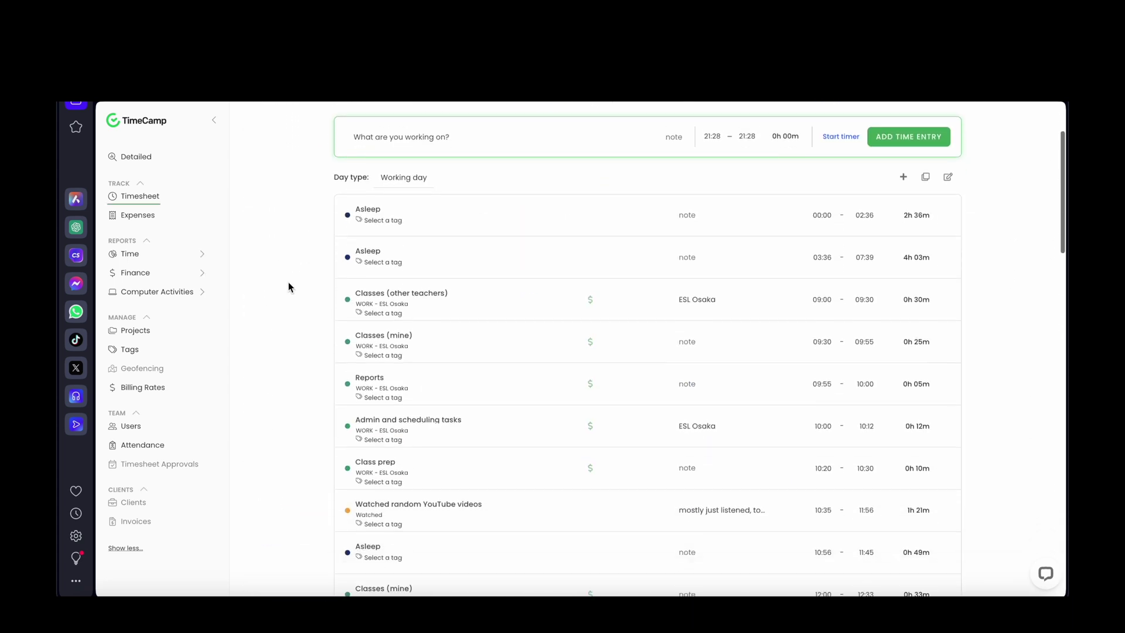
scroll(288, 283, "down", 4)
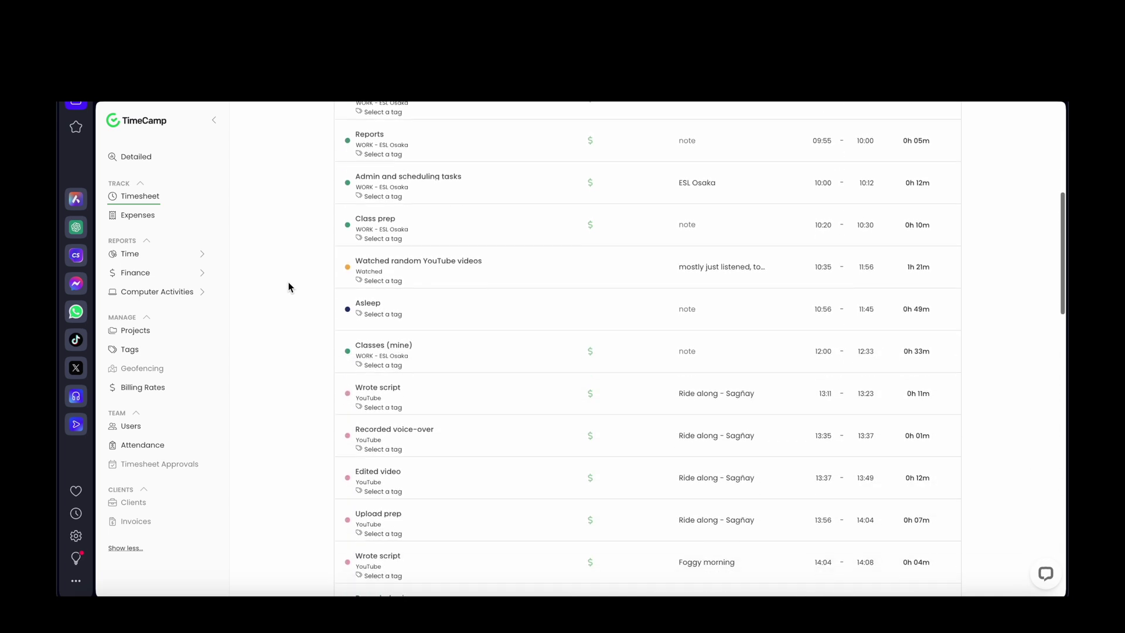
scroll(288, 287, "down", 5)
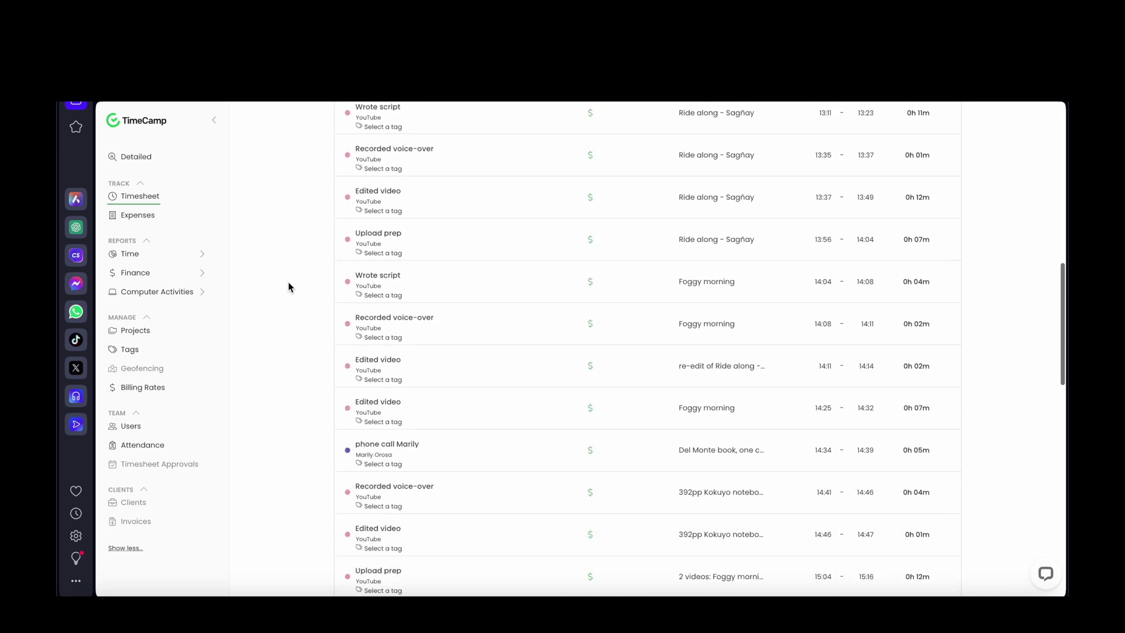
scroll(288, 287, "down", 8)
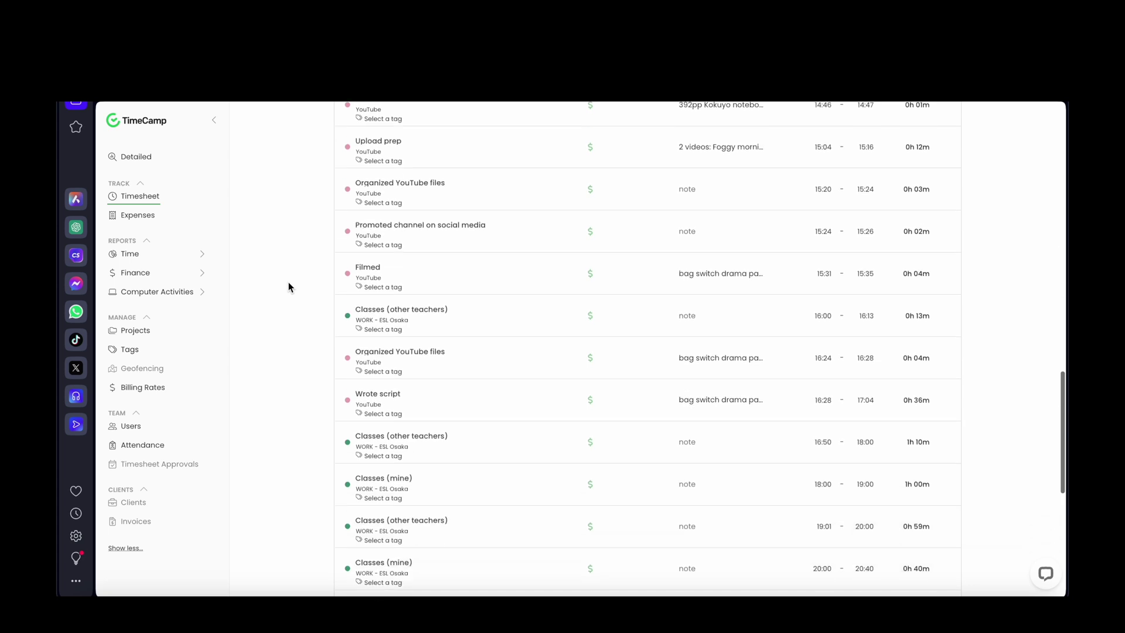
scroll(288, 287, "down", 6)
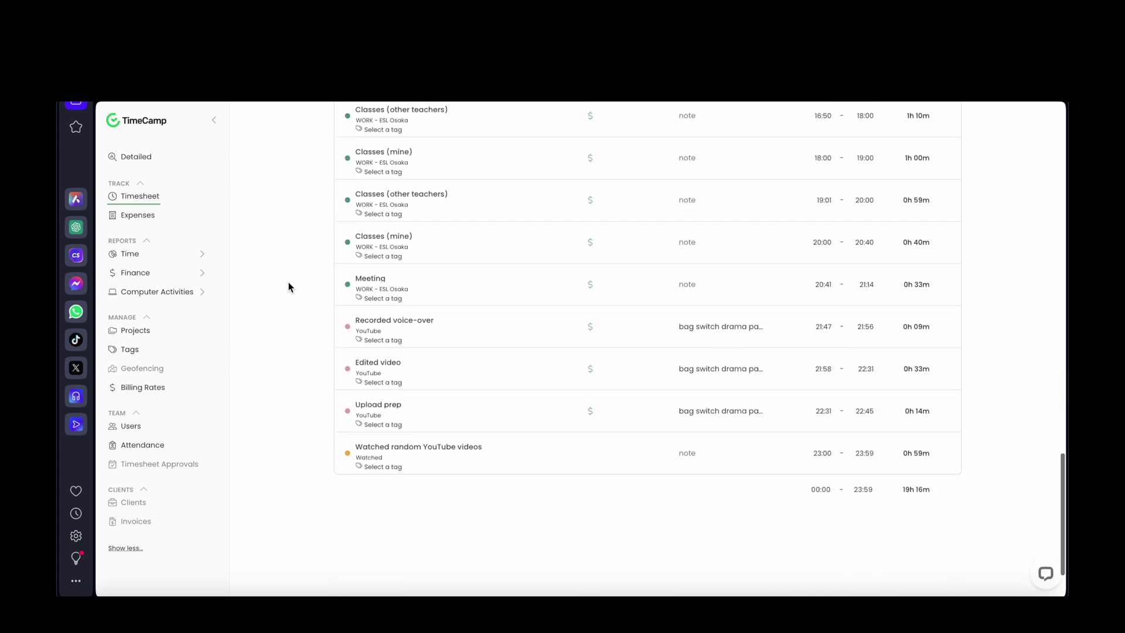
scroll(289, 286, "up", 12)
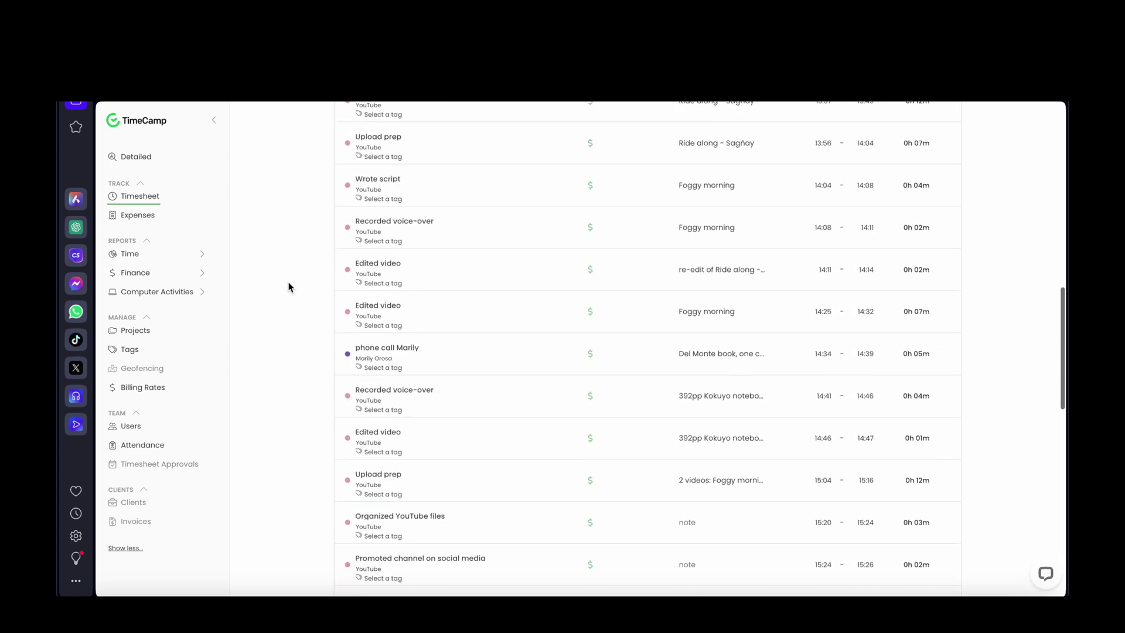
scroll(288, 287, "up", 13)
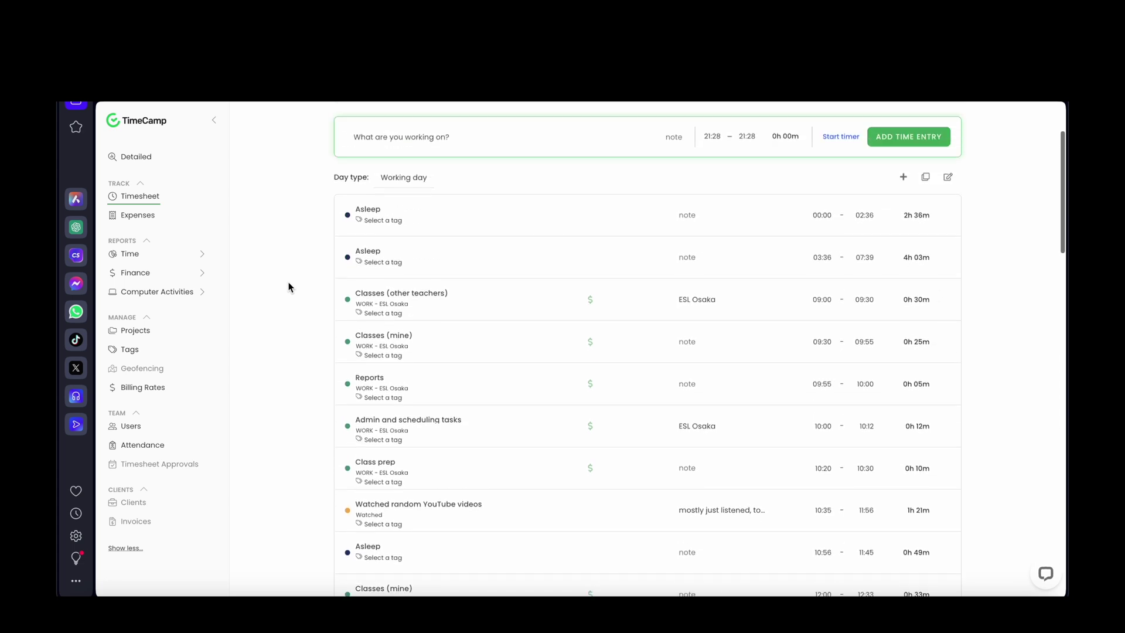
scroll(288, 287, "up", 2)
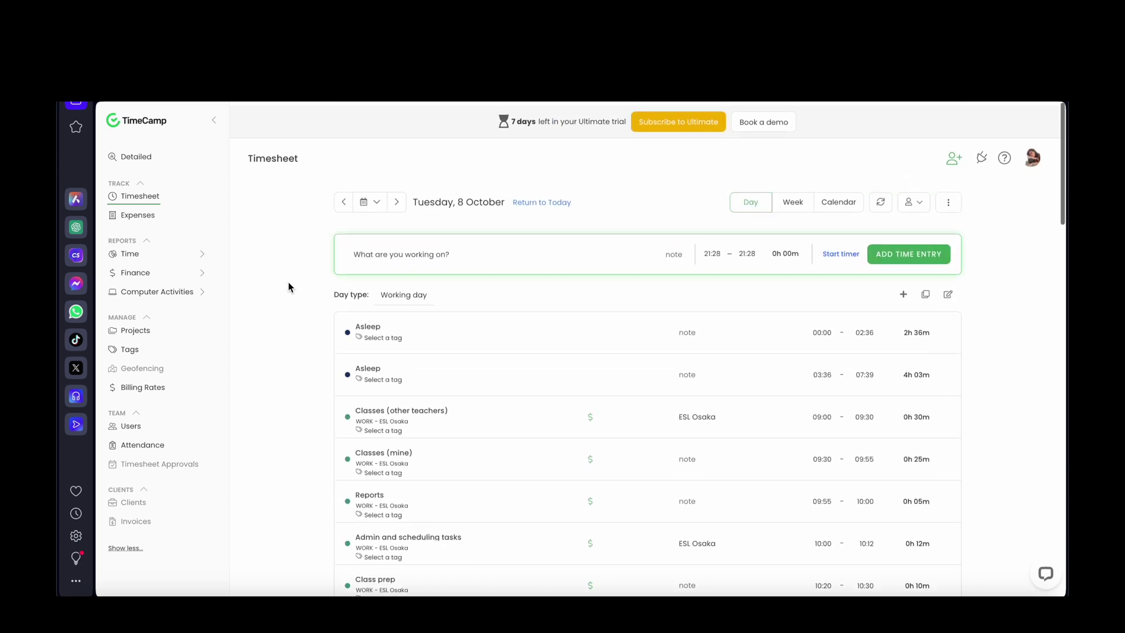
- Open the Detailed report for Oct 8, 2024 and download it as a PDF
left_click(141, 160)
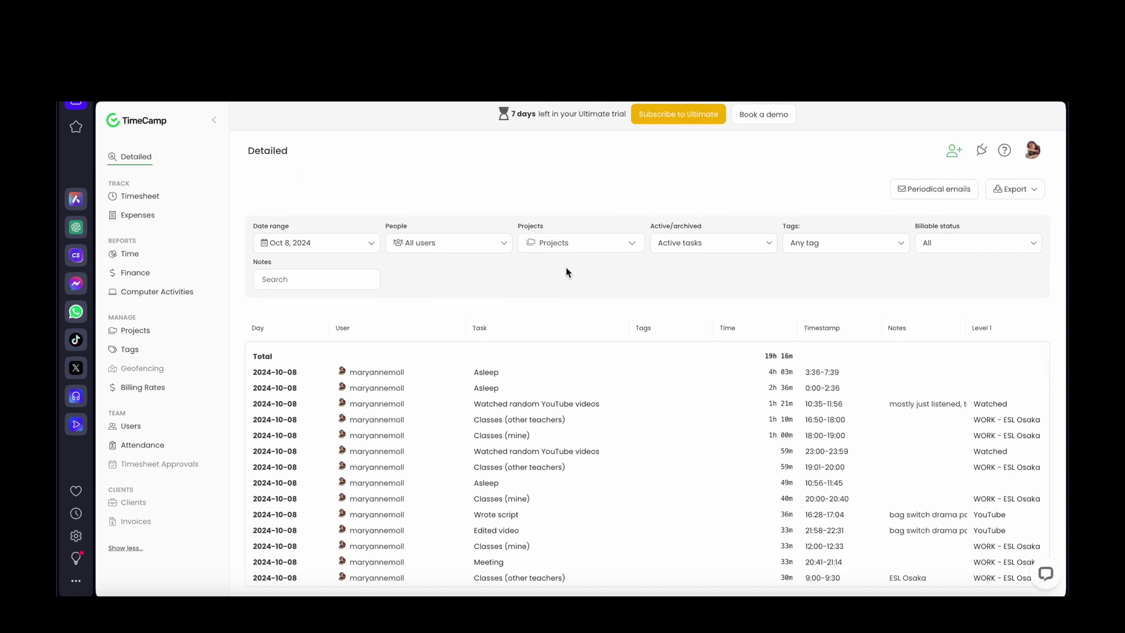
scroll(574, 455, "down", 3)
scroll(575, 455, "down", 6)
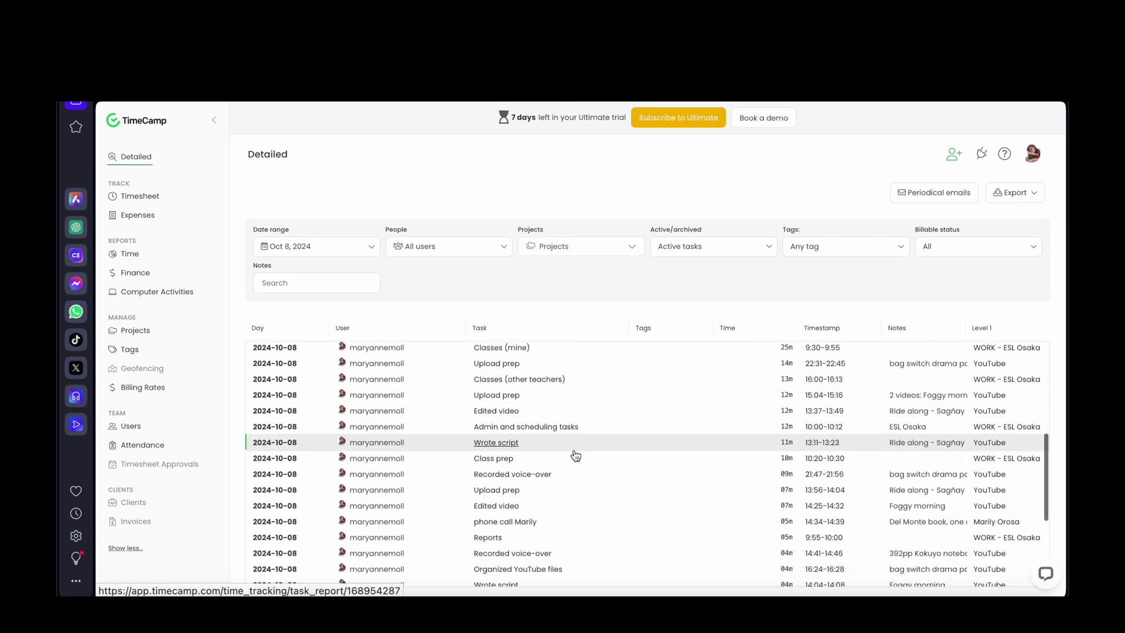
scroll(573, 455, "up", 10)
left_click(1012, 193)
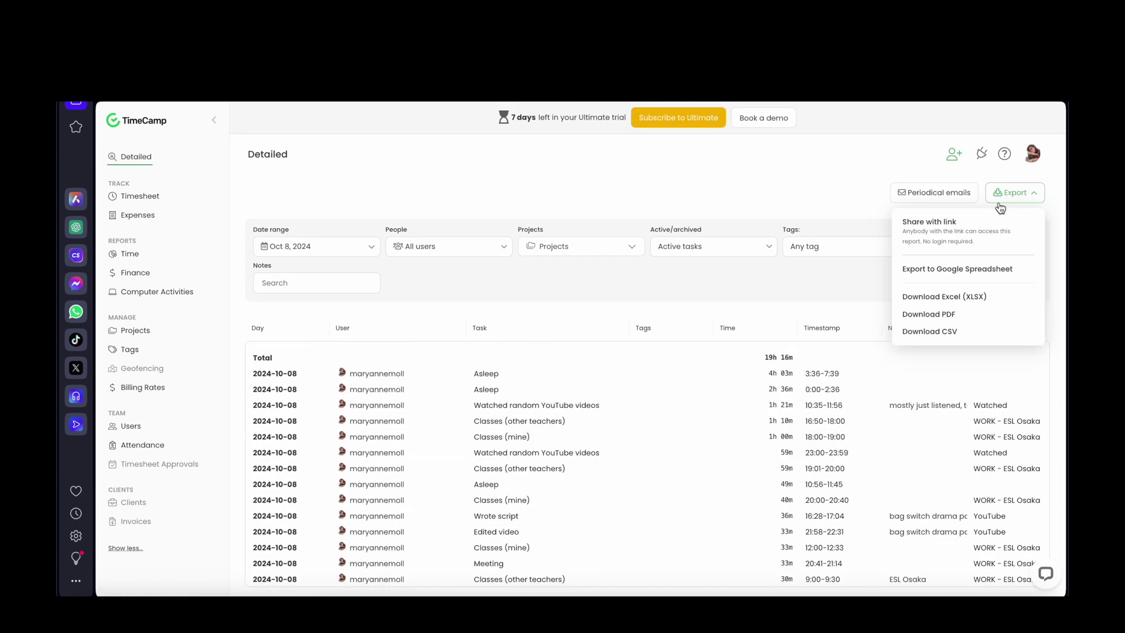
left_click(917, 319)
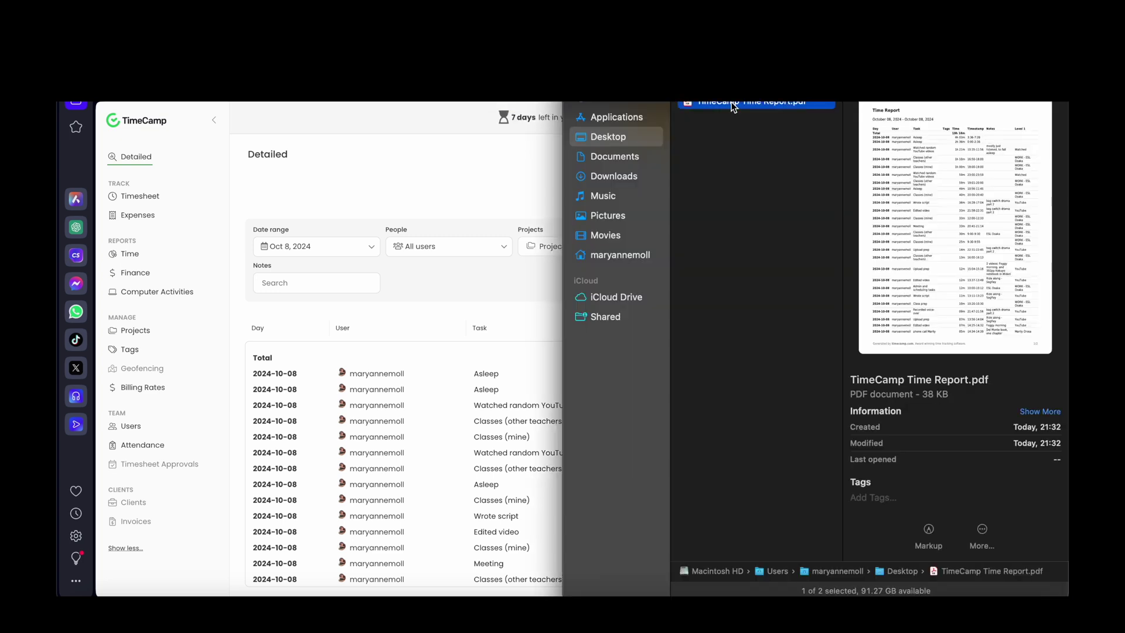
- Open TimeCamp Time Report.pdf from the Desktop folder in Adobe Acrobat Reader and read through its time entries
right_click(733, 107)
mouse_move(743, 126)
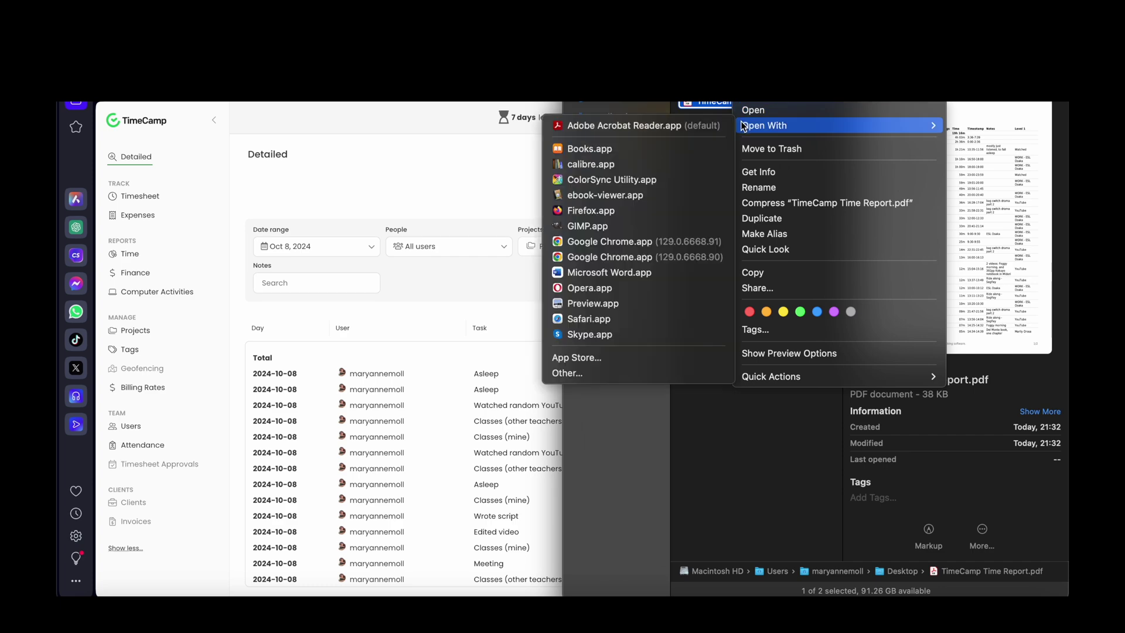
left_click(682, 122)
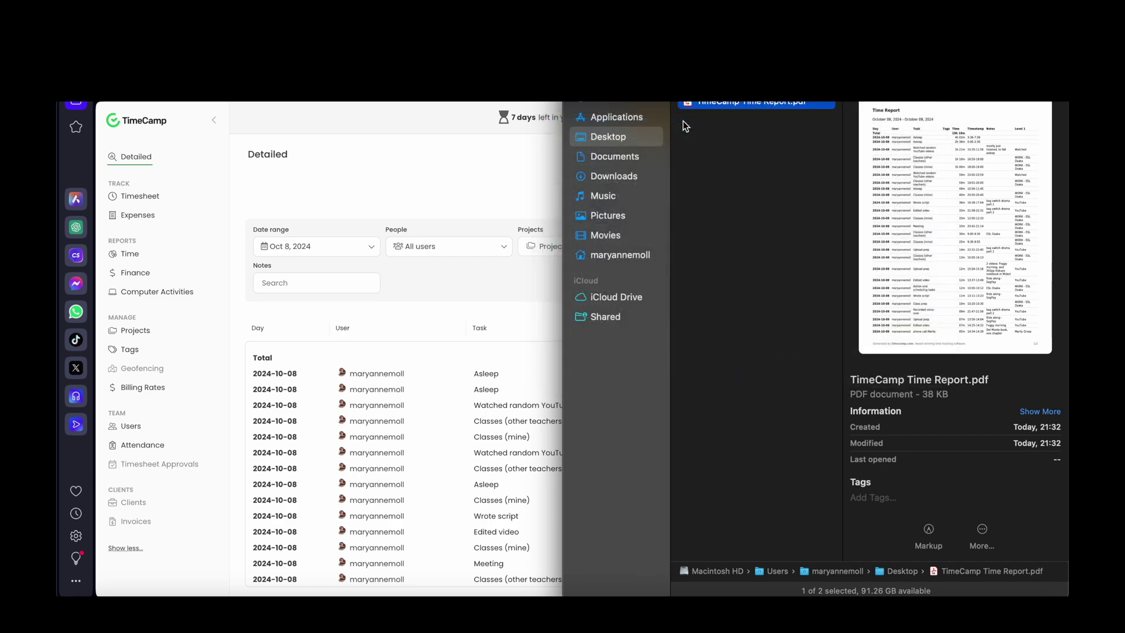
scroll(665, 293, "down", 5)
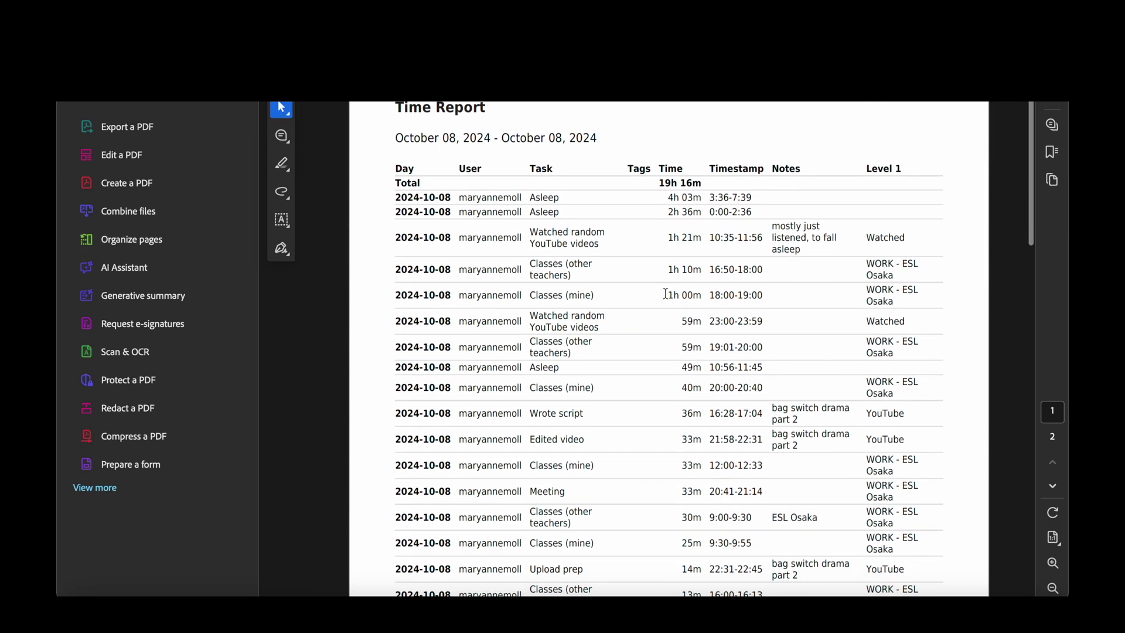
scroll(666, 293, "down", 4)
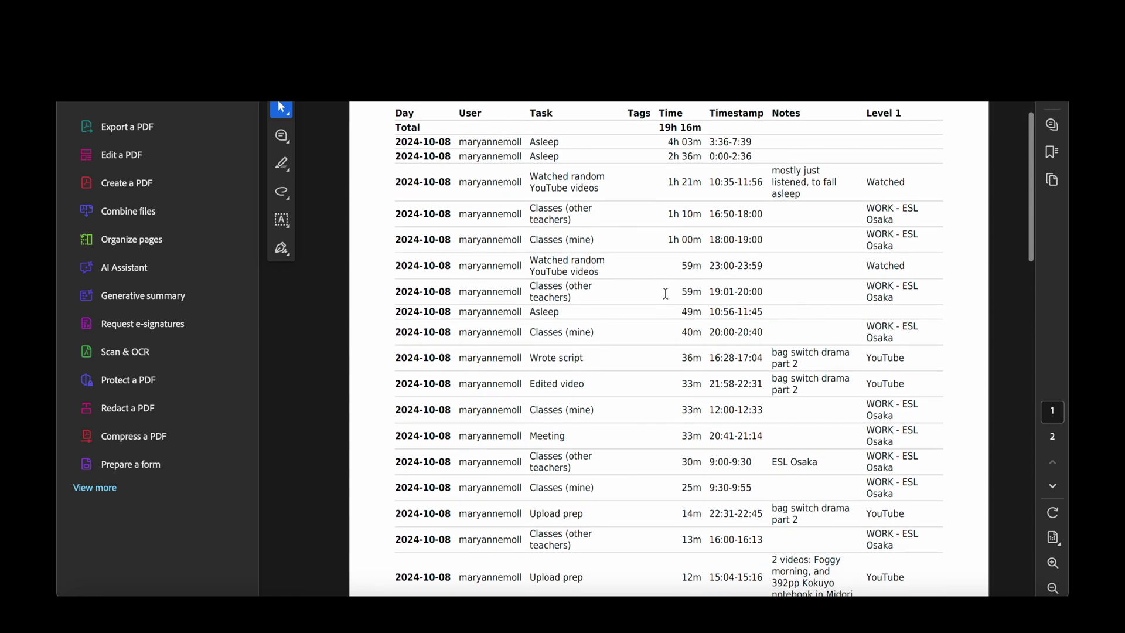
- Read through the time entries in the PDF time report, from the first page to the total on page 2
scroll(666, 293, "down", 5)
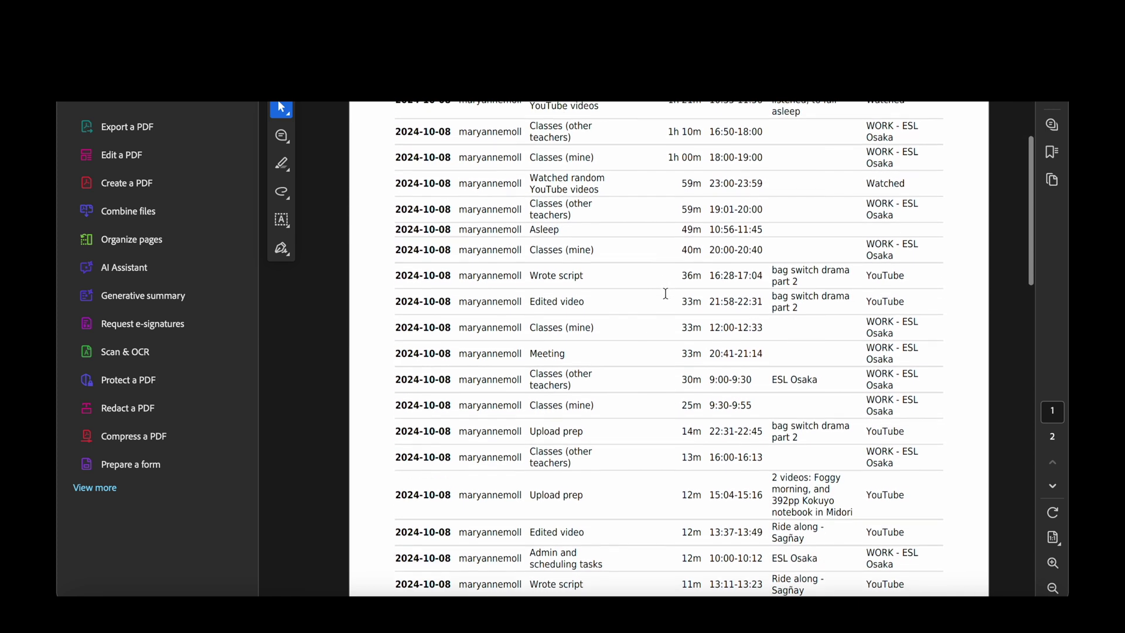
scroll(671, 275, "up", 10)
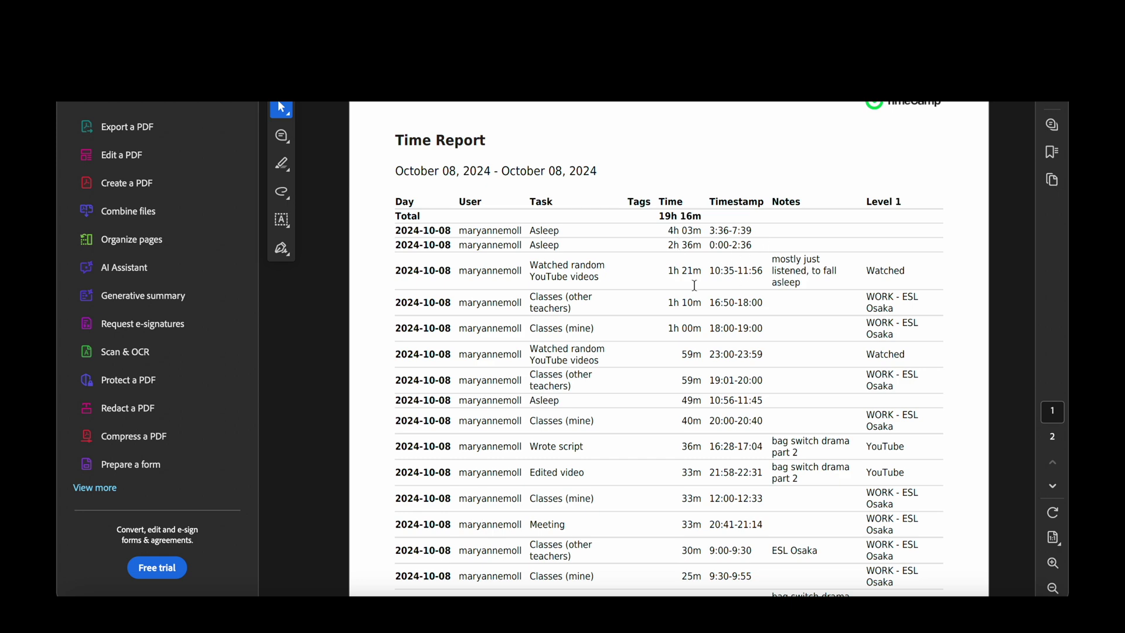
scroll(704, 319, "down", 5)
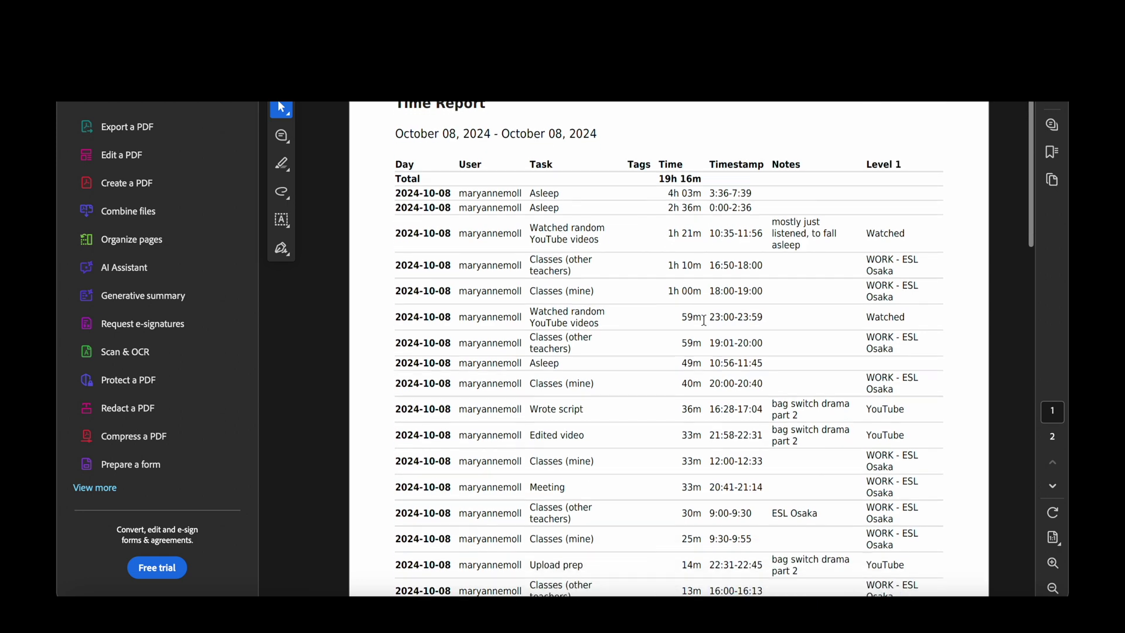
scroll(704, 319, "down", 8)
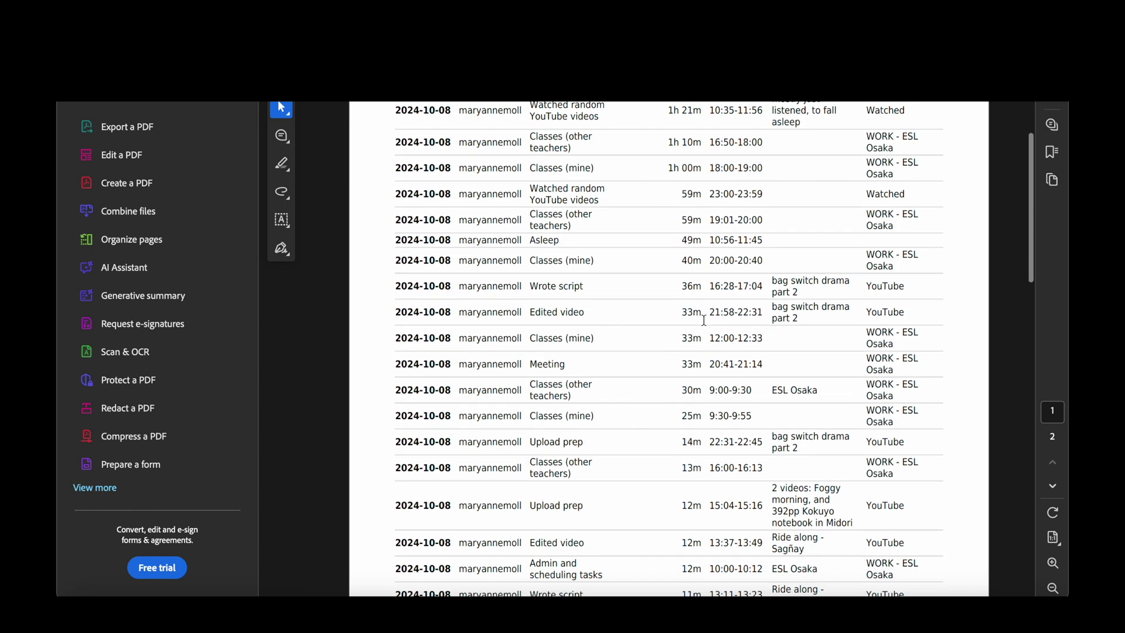
scroll(703, 320, "down", 10)
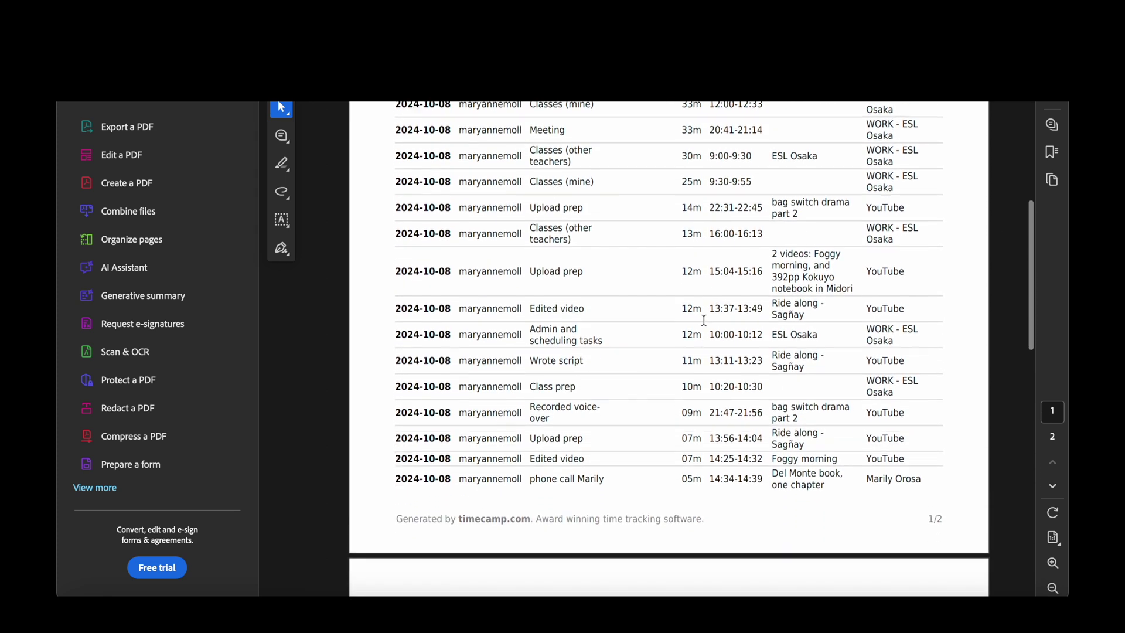
scroll(703, 319, "down", 9)
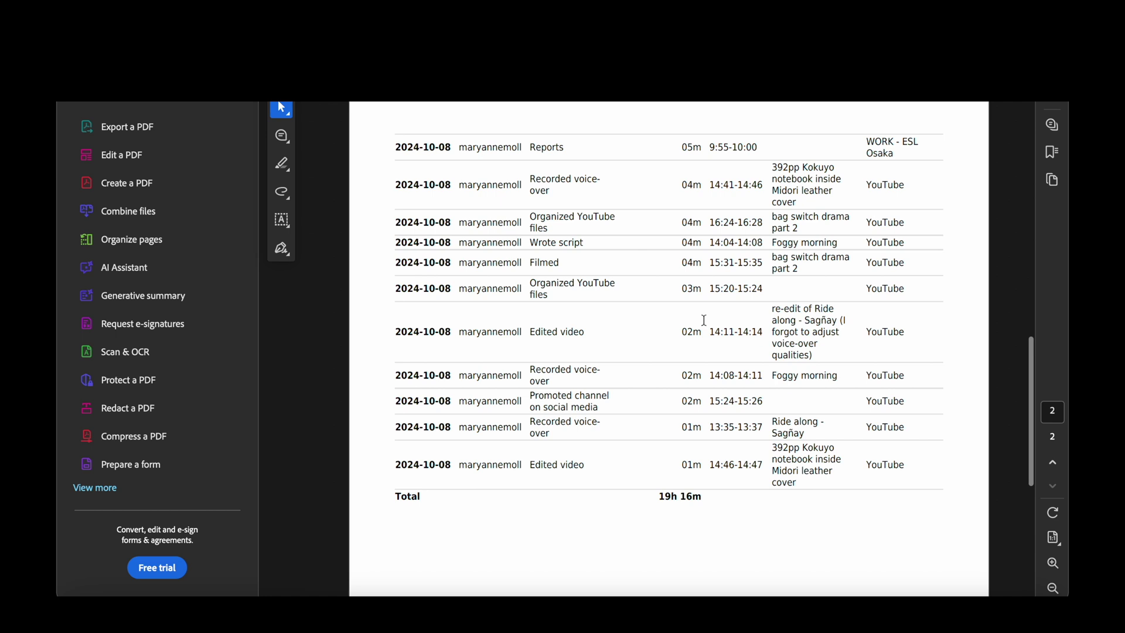
scroll(704, 320, "up", 1)
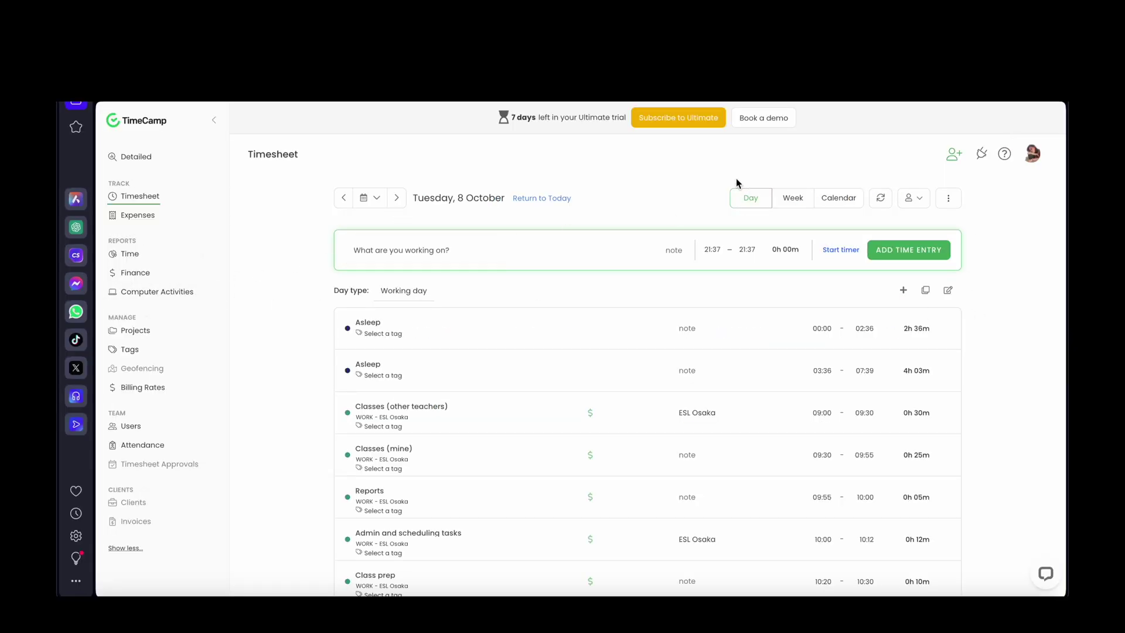
- Show the timesheet by week and then as a calendar, and look through the 7–13 October entries from midnight to afternoon
left_click(794, 197)
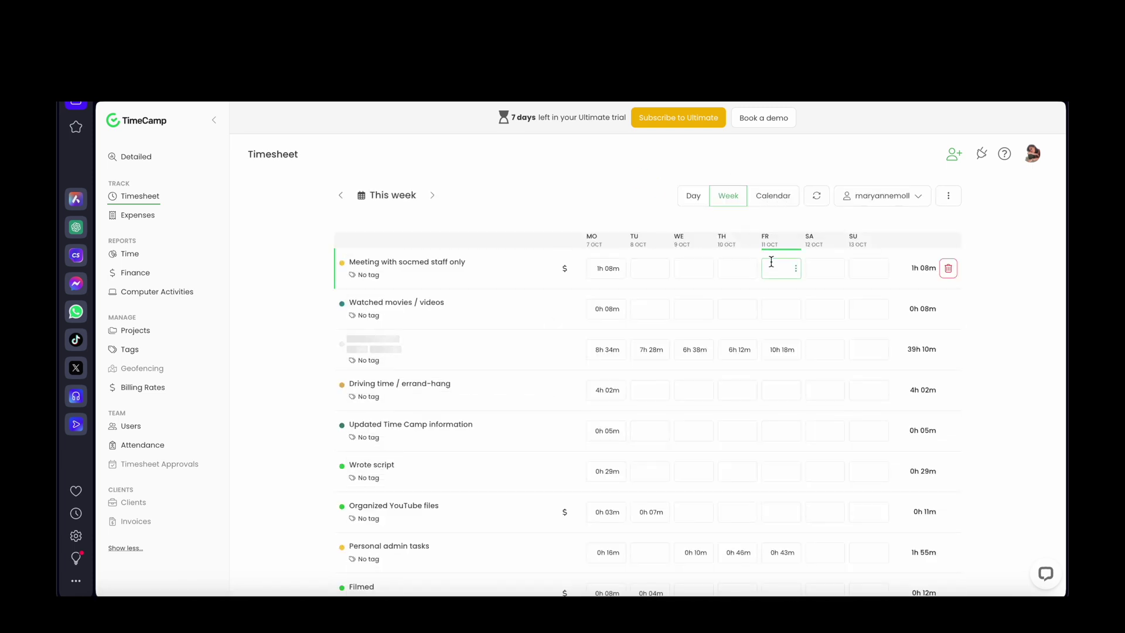
left_click(784, 196)
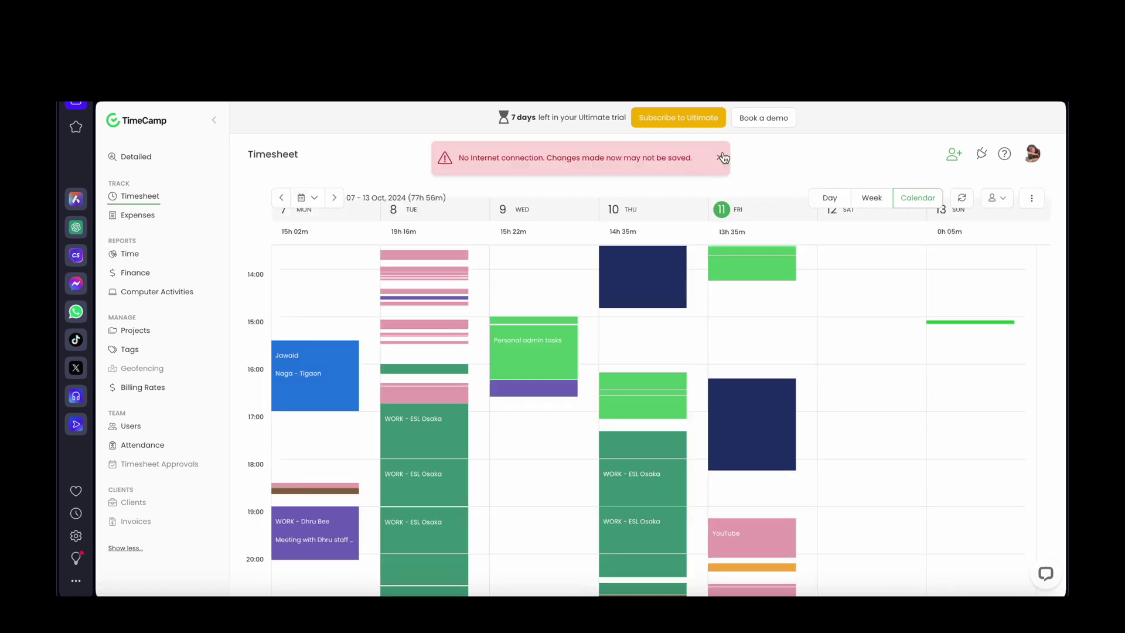
scroll(430, 259, "up", 11)
scroll(431, 322, "down", 3)
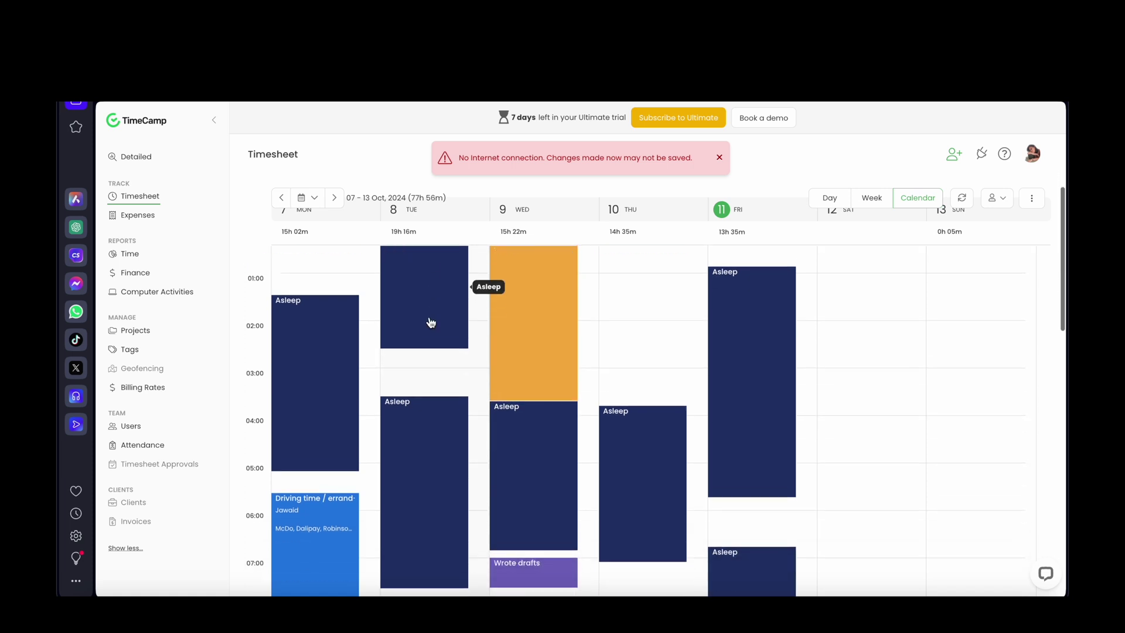
scroll(431, 322, "down", 6)
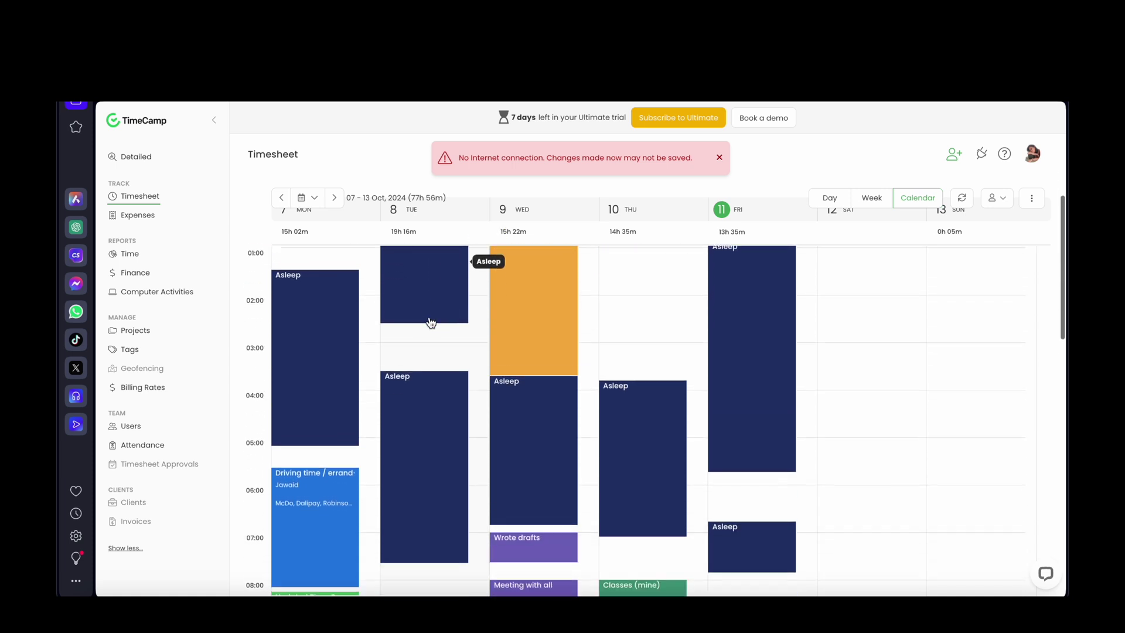
scroll(433, 352, "down", 15)
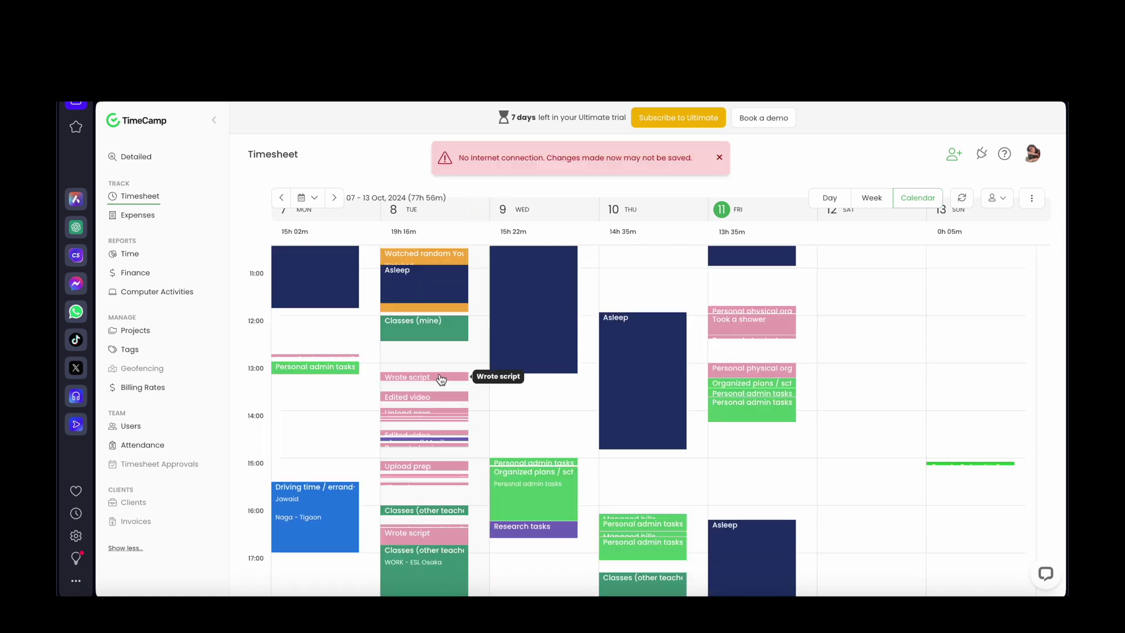
- Expand Tuesday, 8 October in the calendar to view its individual time entries
left_click(440, 378)
scroll(459, 402, "down", 3)
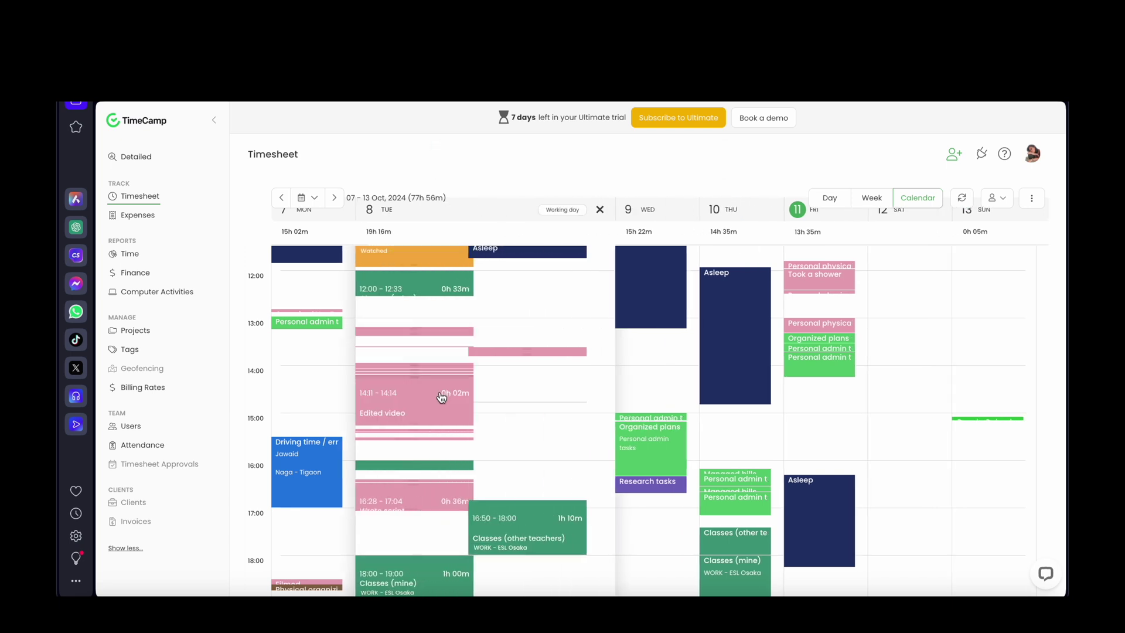
left_click(570, 360)
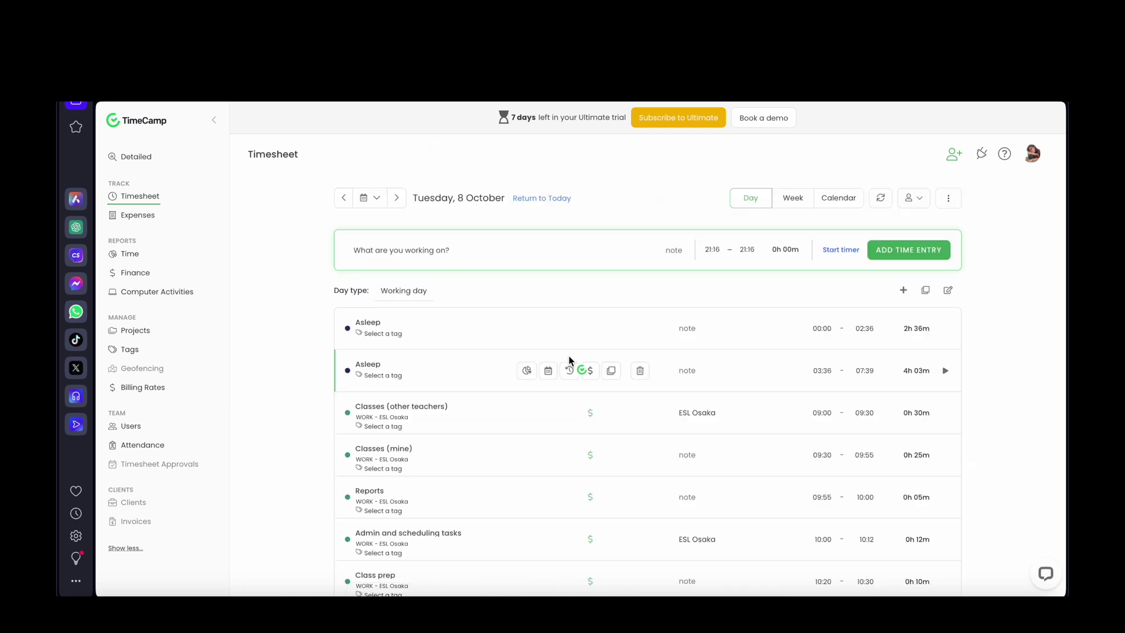
- Examine the billable marks on the 8 October day timesheet entries, from the morning classes down to the evening
scroll(256, 491, "down", 2)
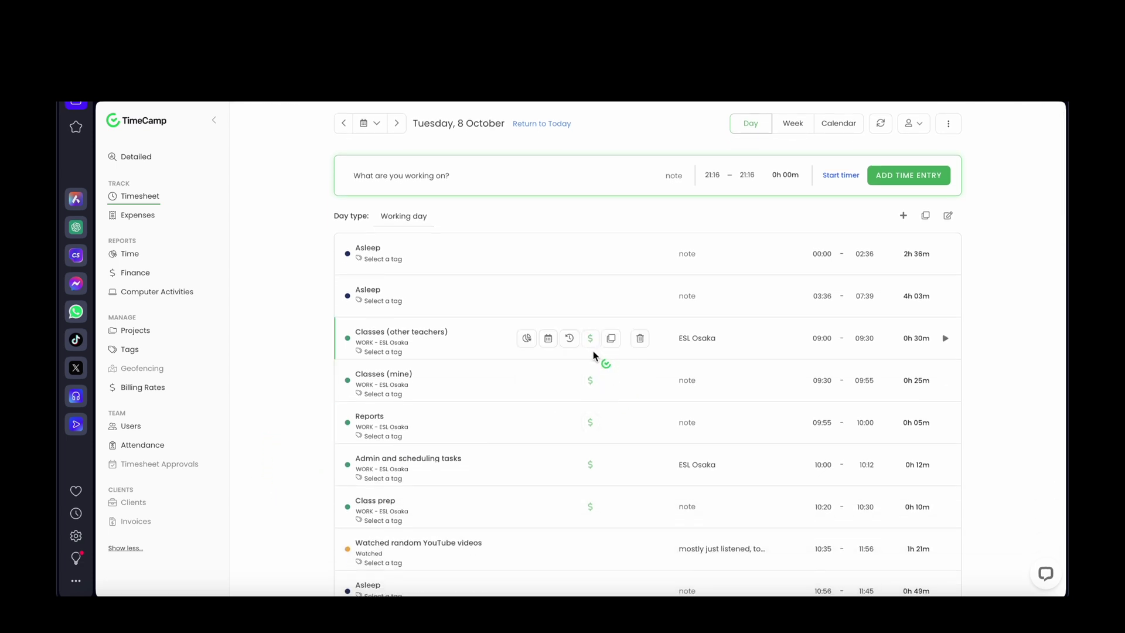
scroll(593, 387, "down", 1)
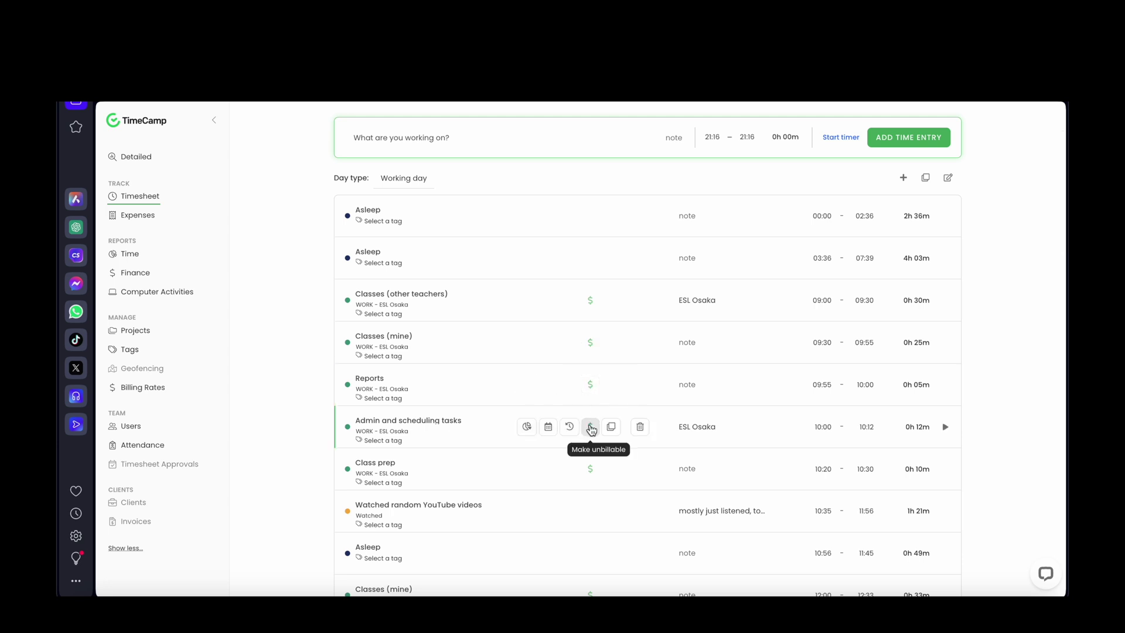
scroll(591, 429, "down", 2)
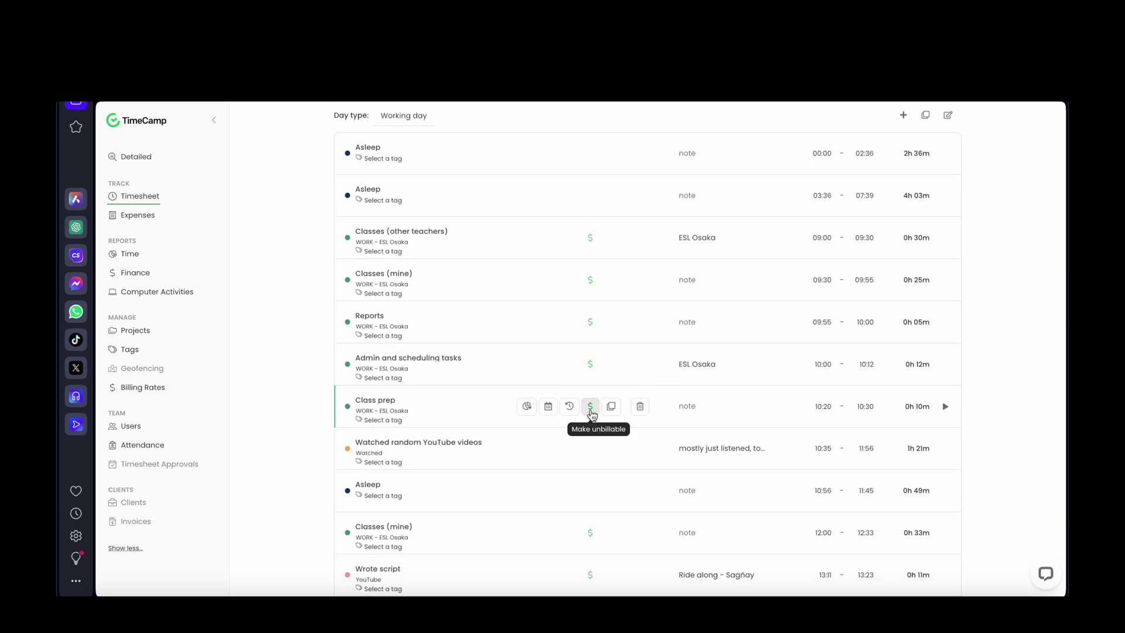
scroll(590, 457, "down", 4)
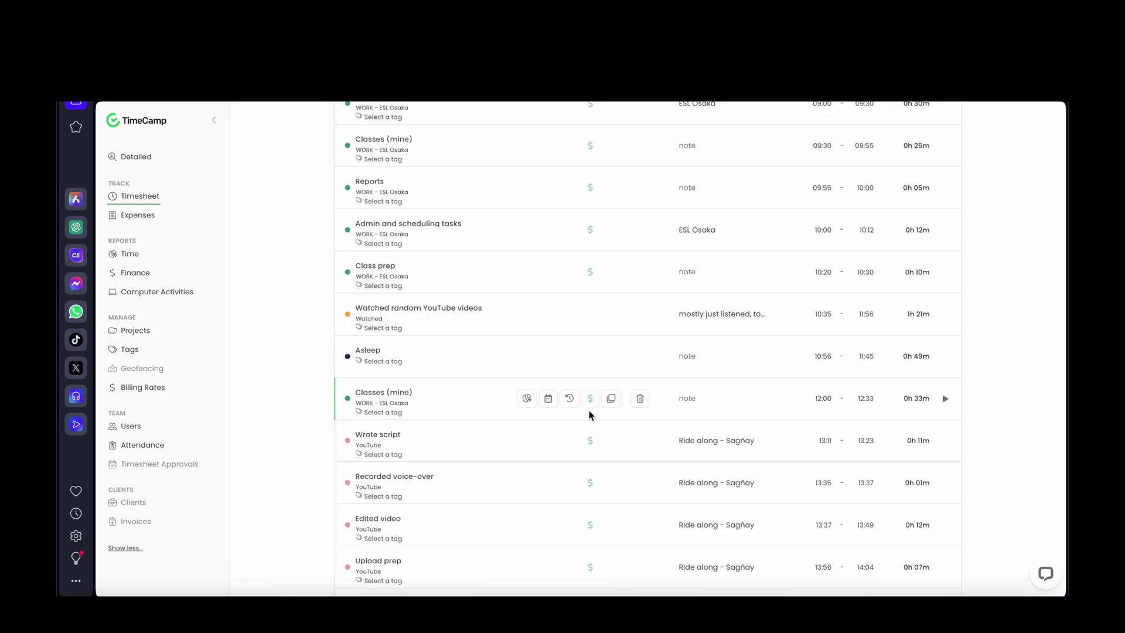
scroll(590, 482, "down", 4)
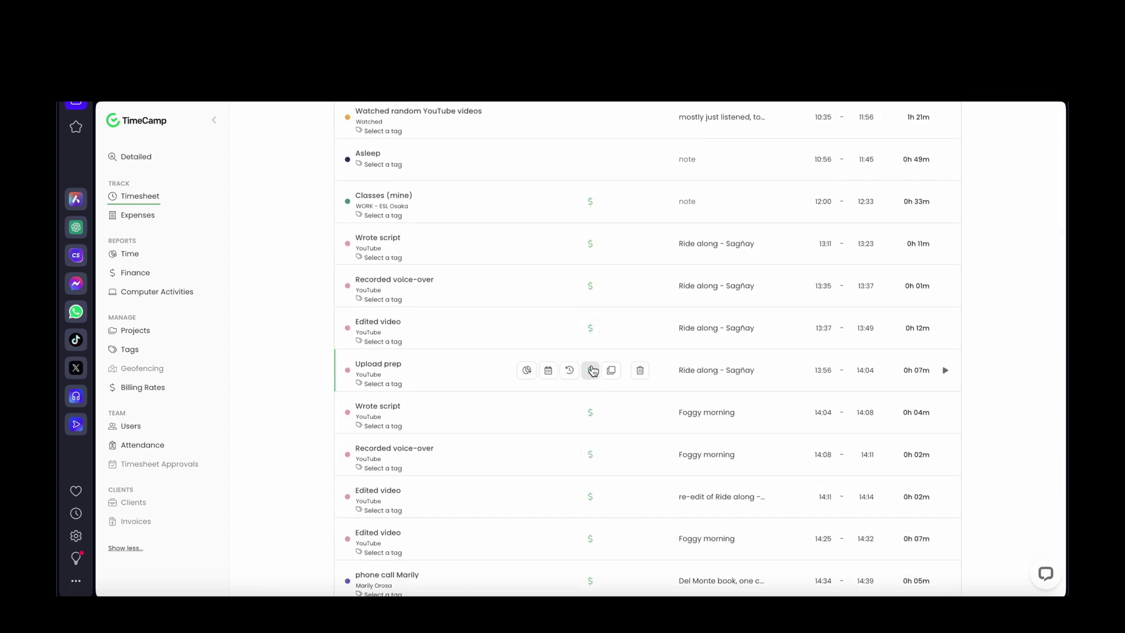
scroll(591, 417, "down", 2)
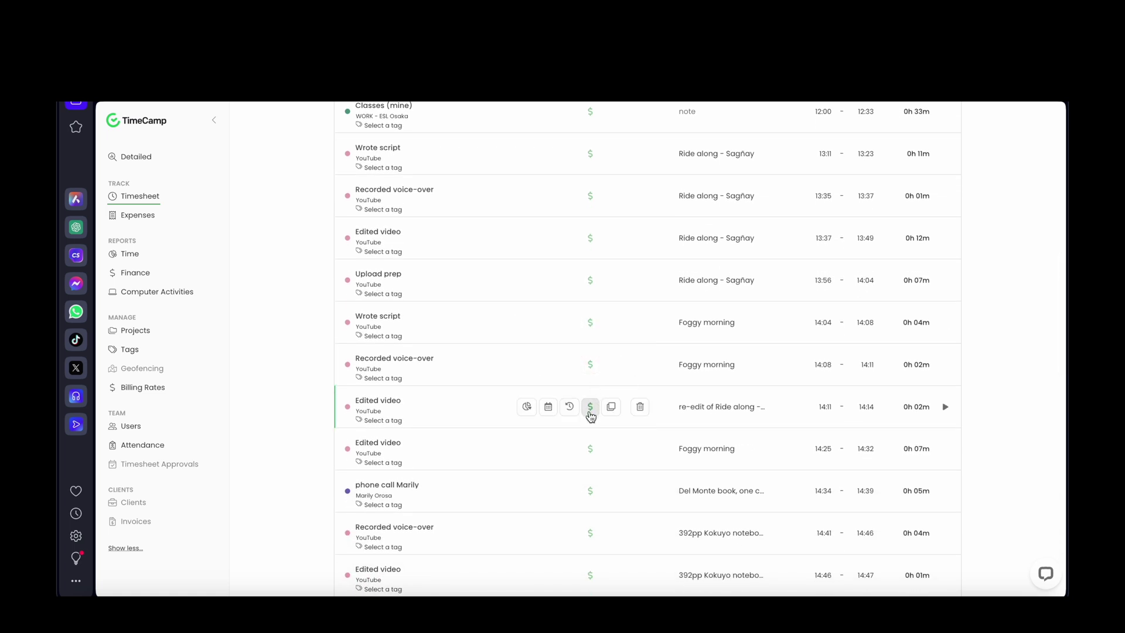
scroll(590, 415, "down", 1)
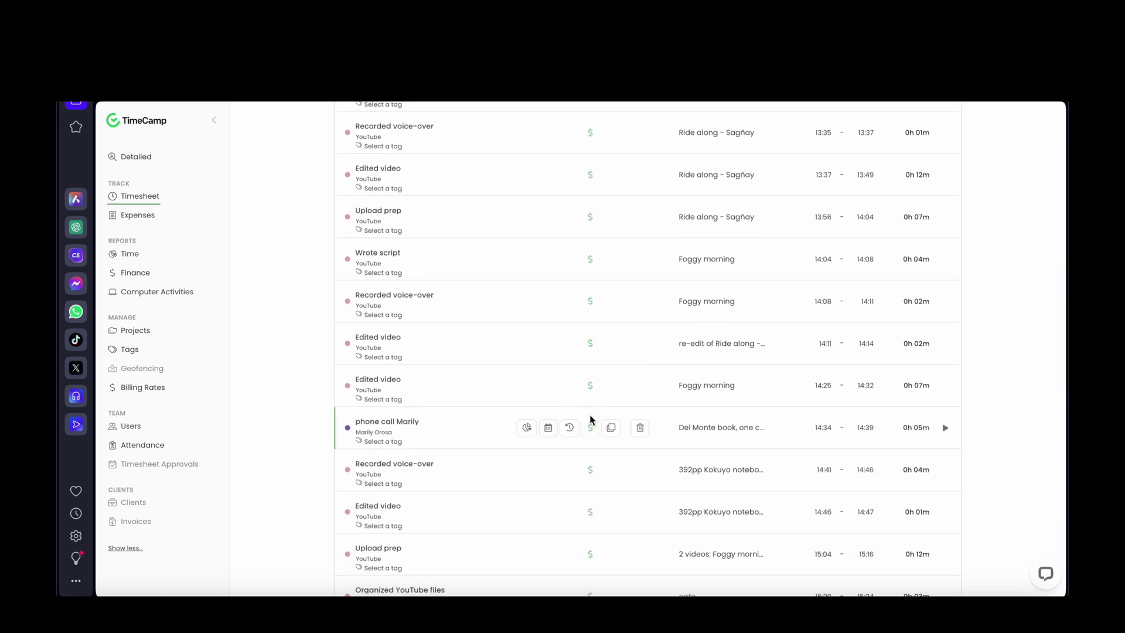
scroll(590, 473, "down", 2)
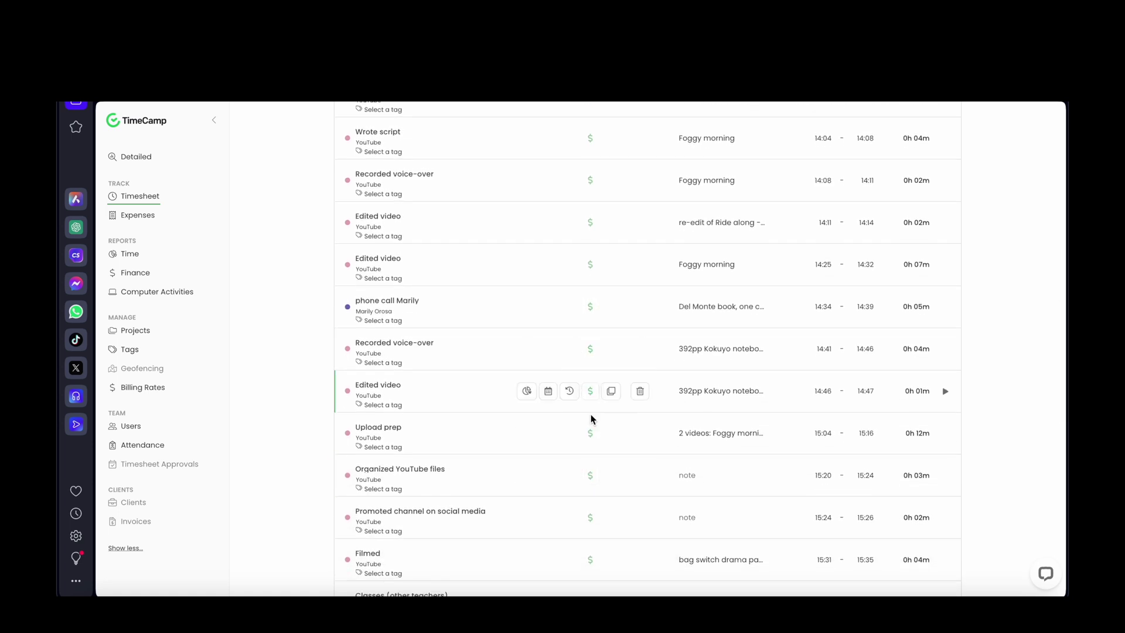
scroll(592, 436, "down", 1)
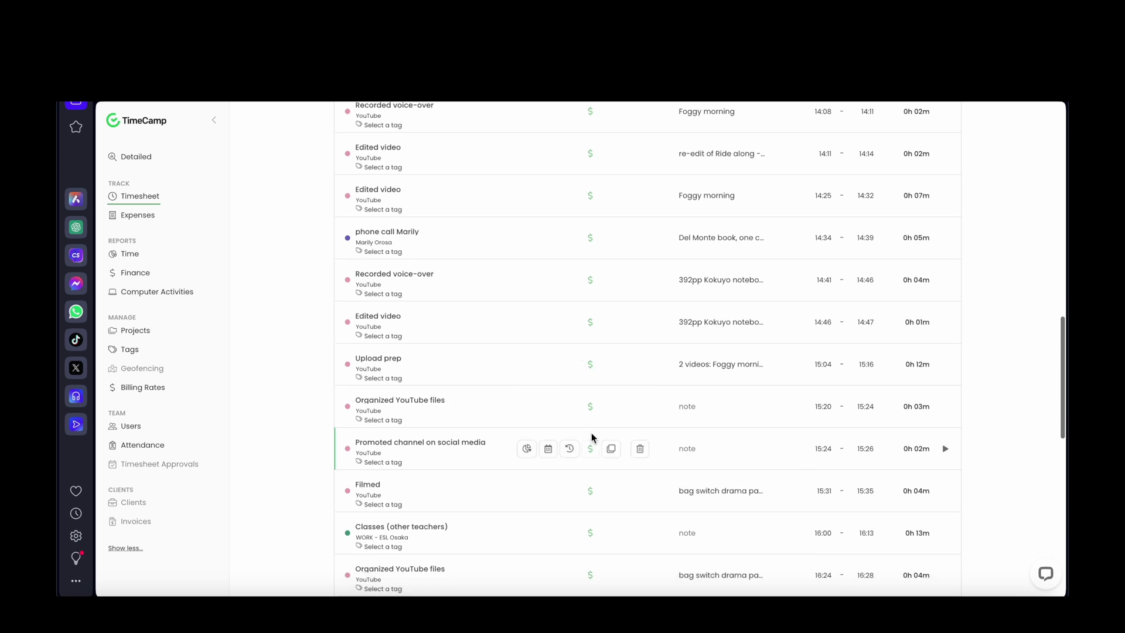
scroll(591, 455, "down", 2)
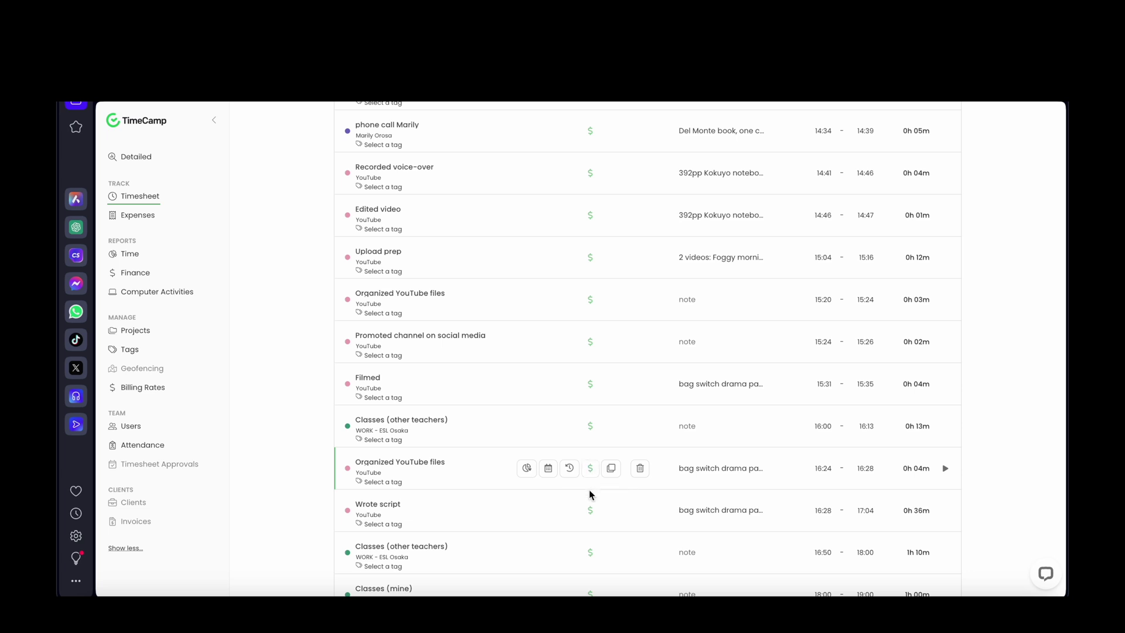
scroll(590, 514, "down", 3)
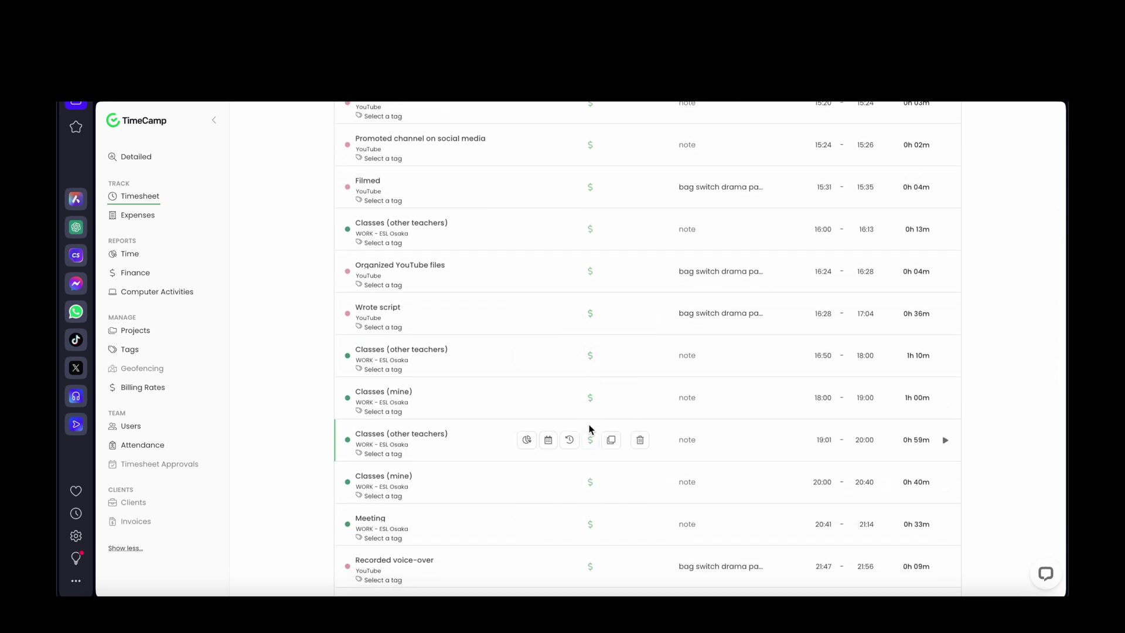
scroll(590, 487, "down", 5)
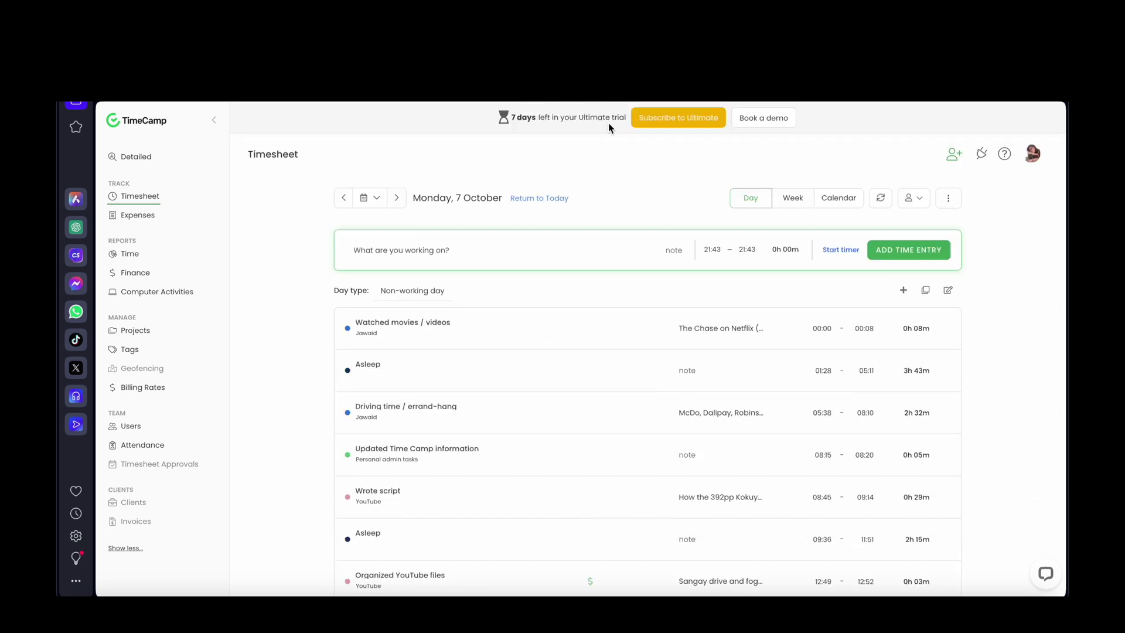
- Open the subscription plans on the Billing page and compare the features of Starter, Premium, Ultimate and Enterprise
left_click(627, 123)
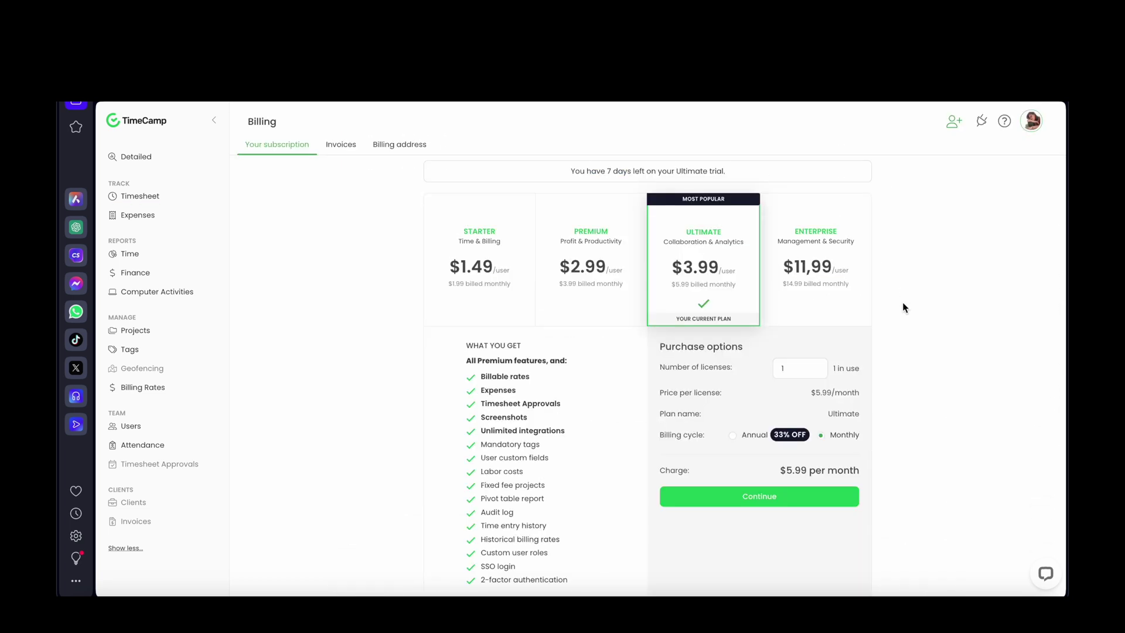
scroll(902, 301, "down", 3)
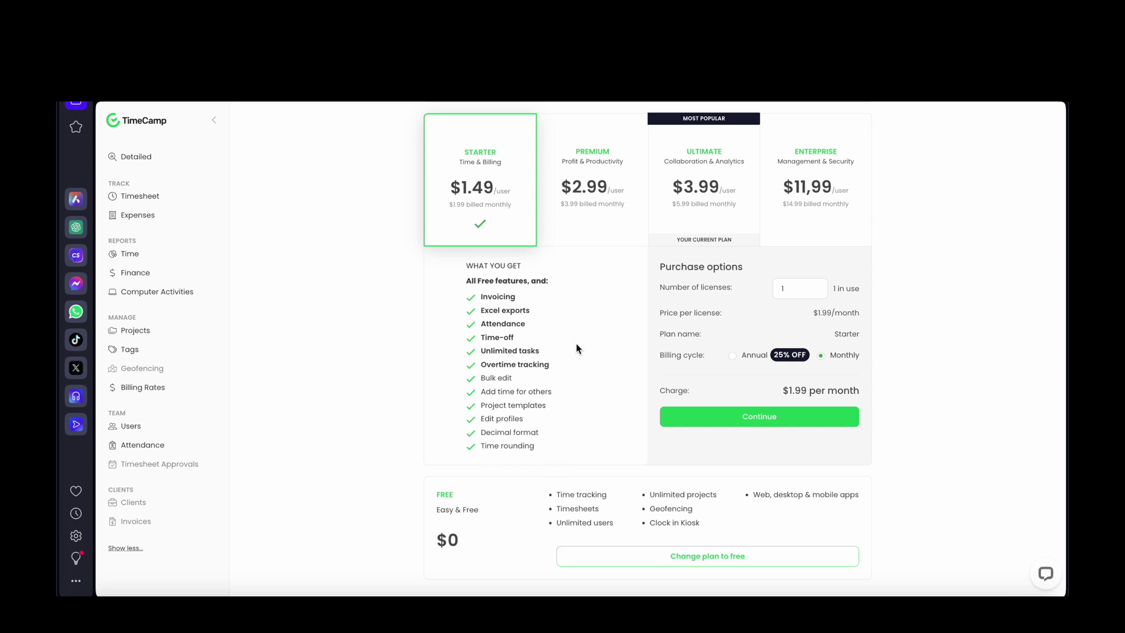
left_click(603, 184)
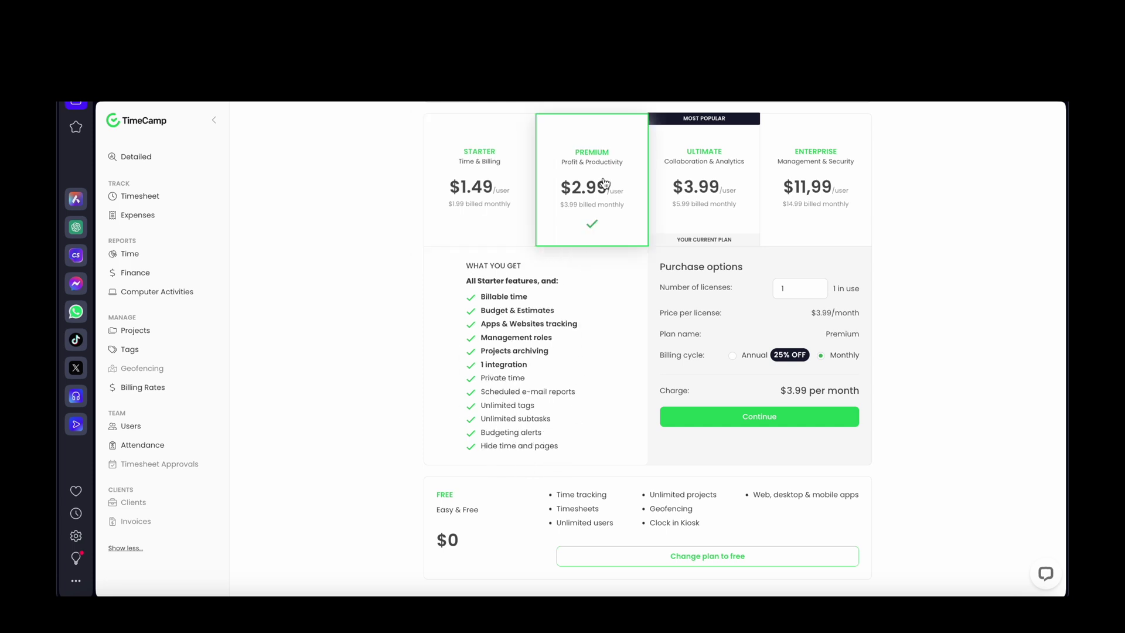
left_click(713, 143)
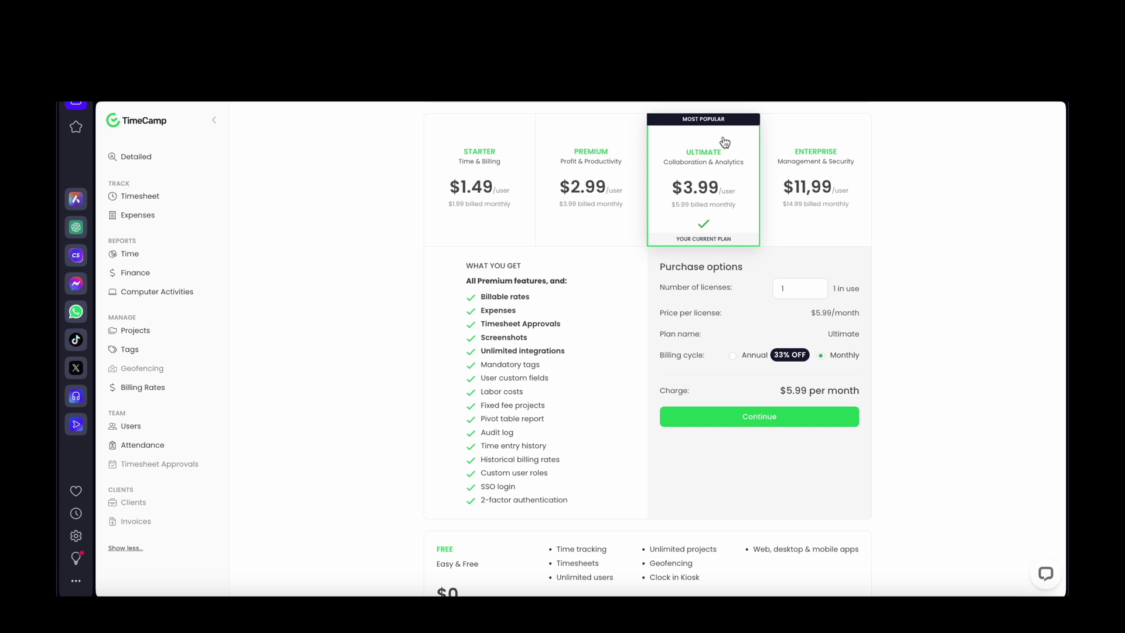
left_click(817, 142)
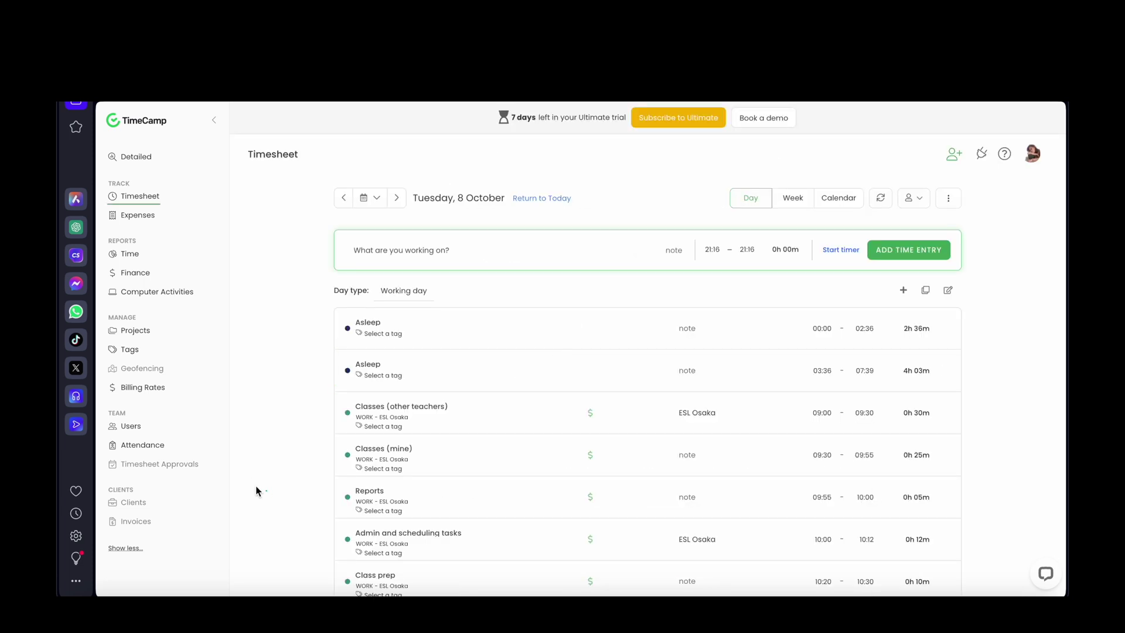
- Check which morning entries on the 8 October timesheet are marked billable, down to Class prep
scroll(256, 489, "down", 2)
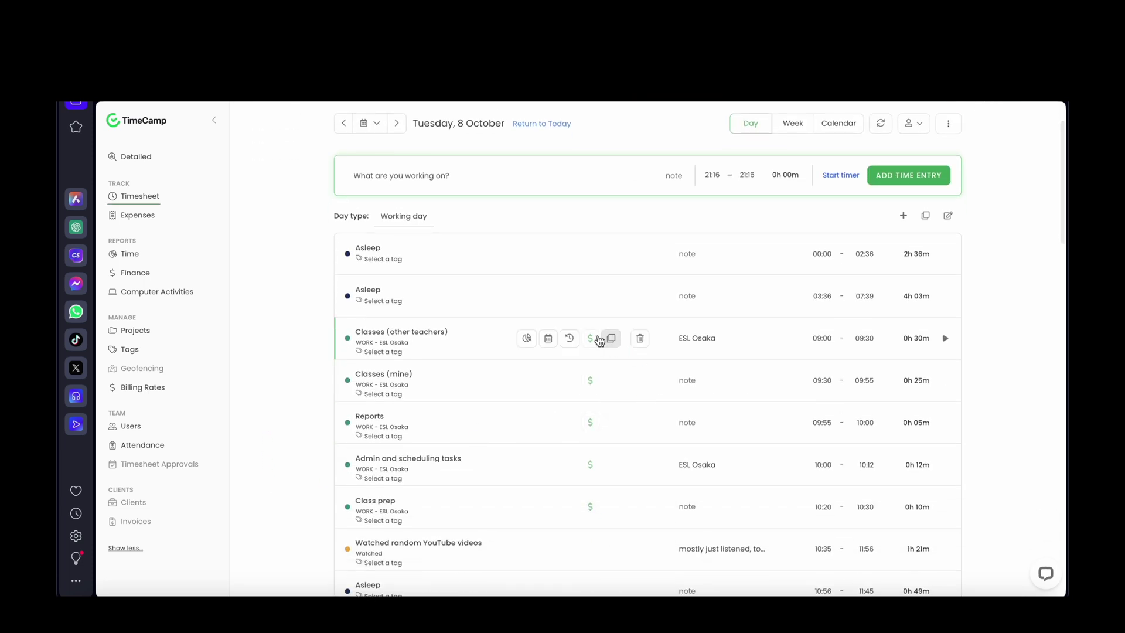
left_click(600, 338)
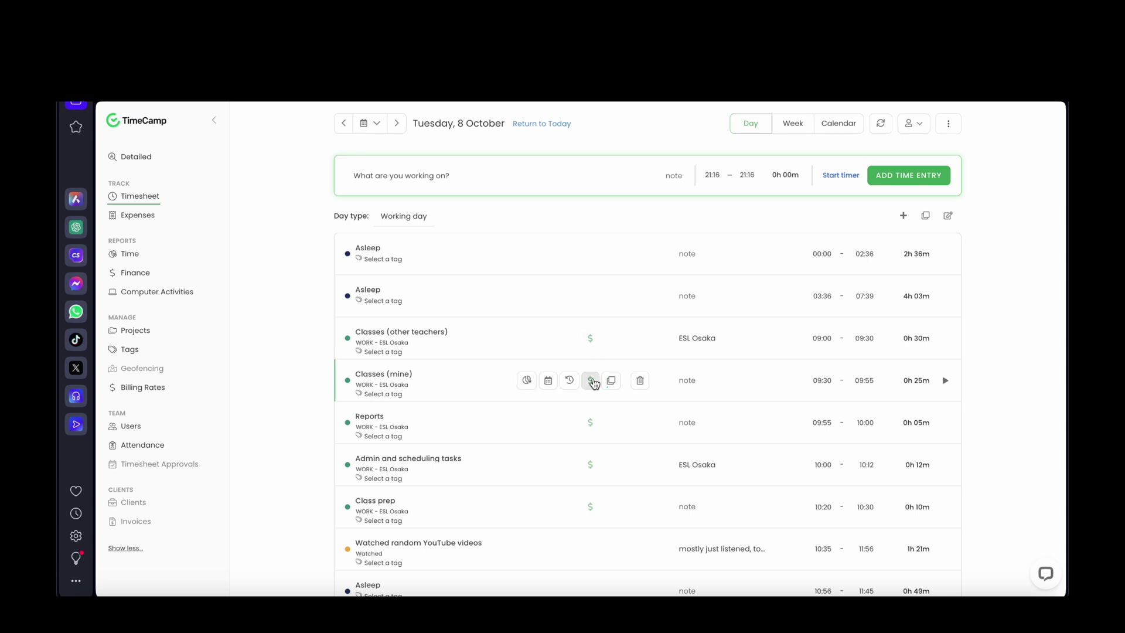
scroll(592, 379, "down", 1)
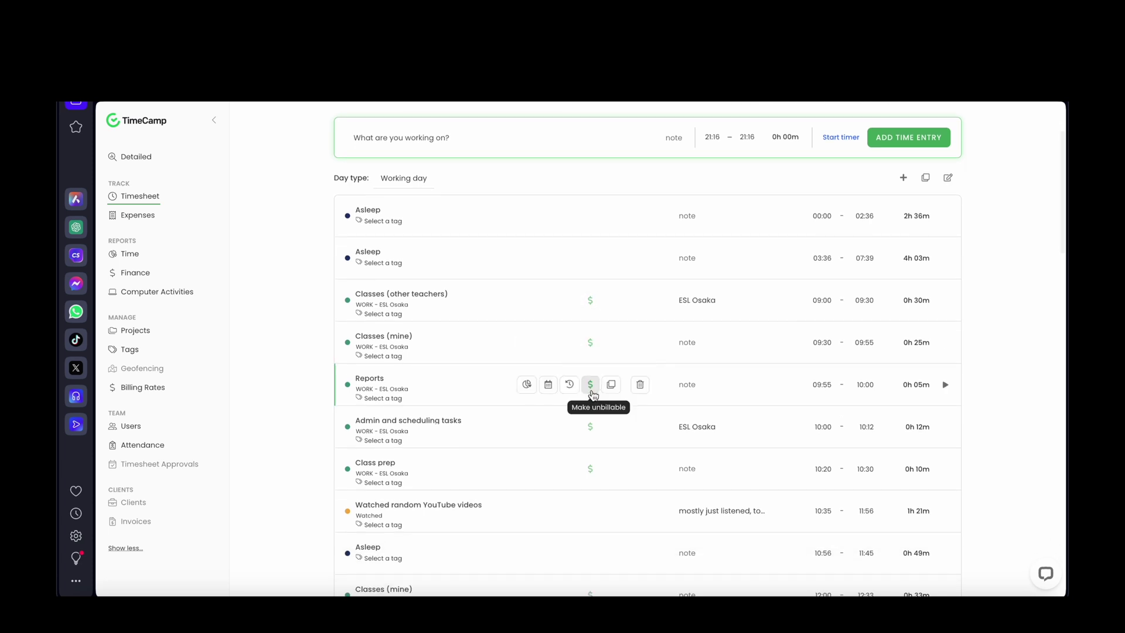
scroll(591, 429, "down", 2)
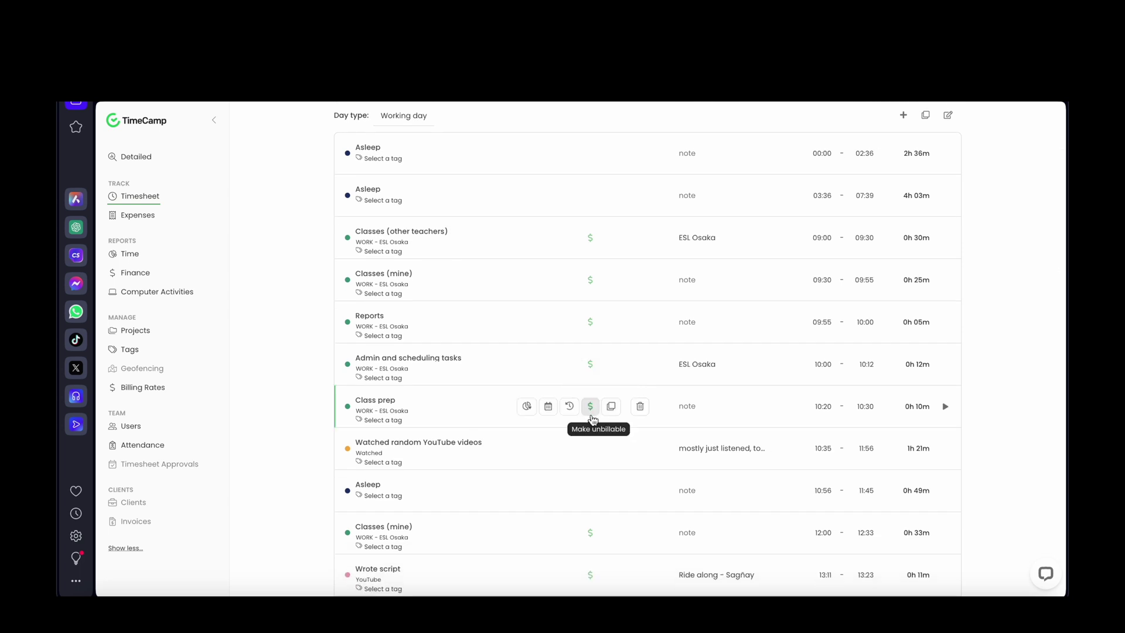
- Examine the billable marks on the 8 October timesheet entries from Class prep down through the afternoon YouTube tasks
scroll(589, 465, "down", 4)
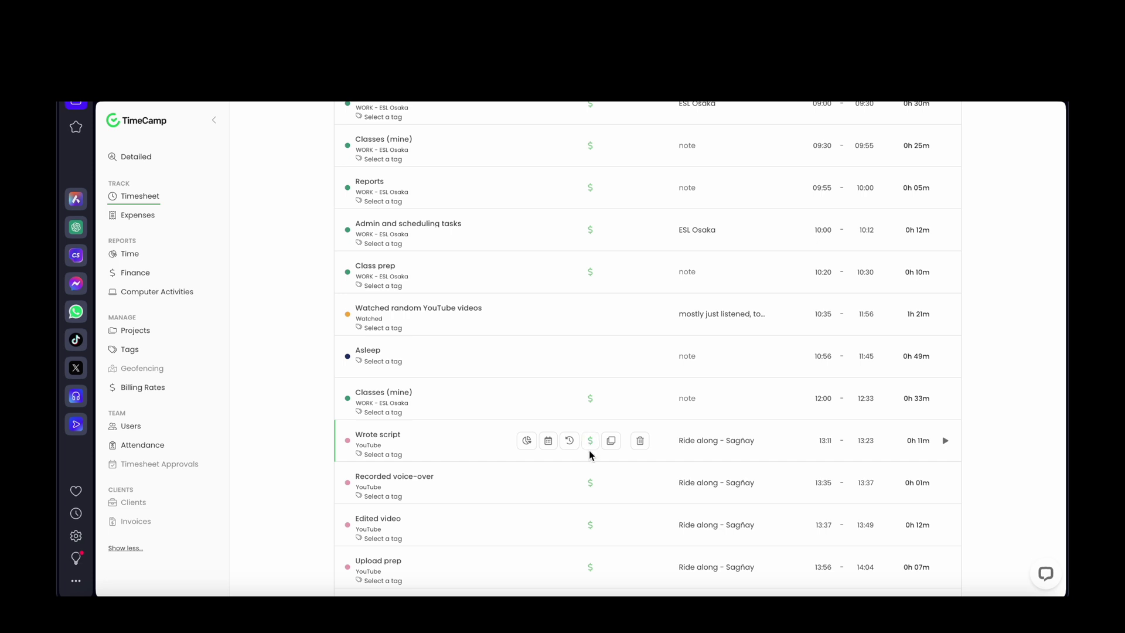
scroll(589, 478, "down", 6)
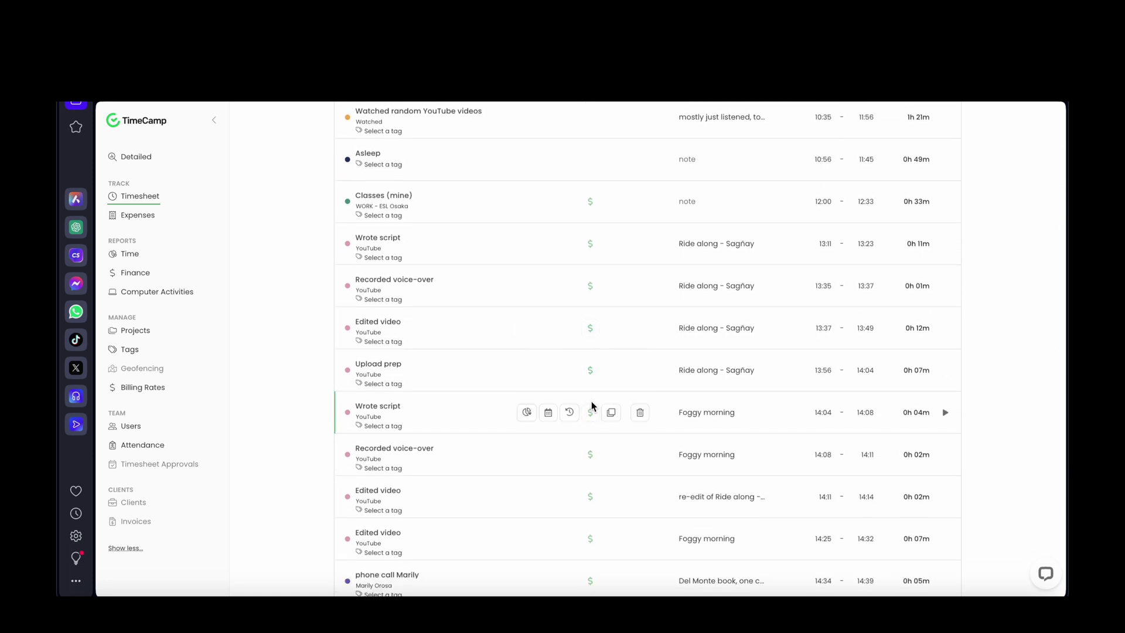
scroll(591, 413, "down", 3)
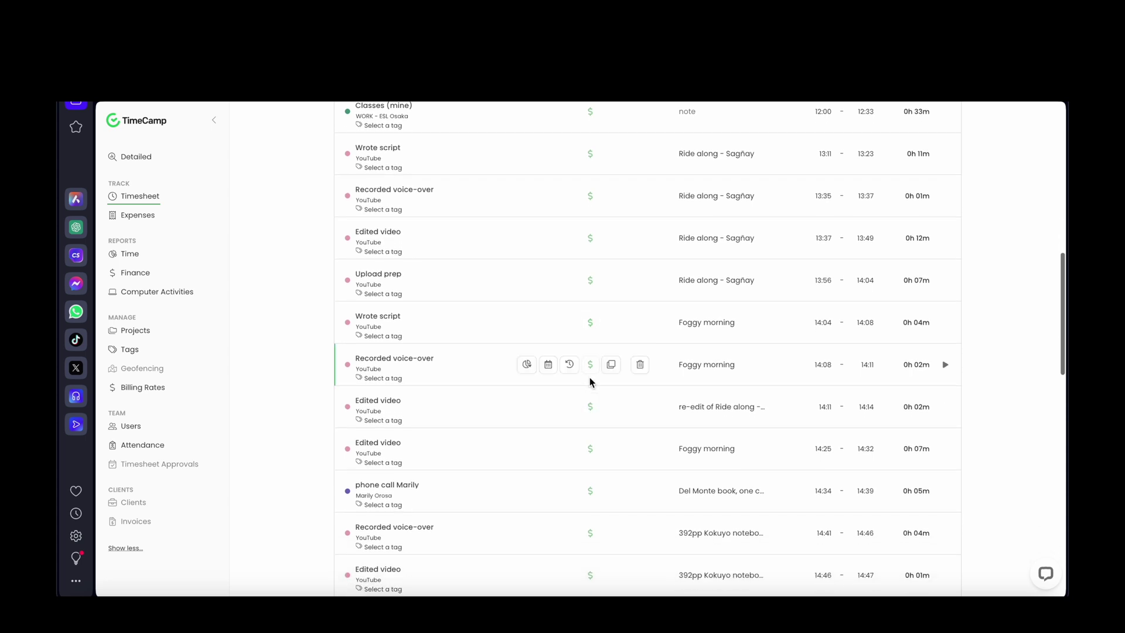
scroll(590, 413, "down", 2)
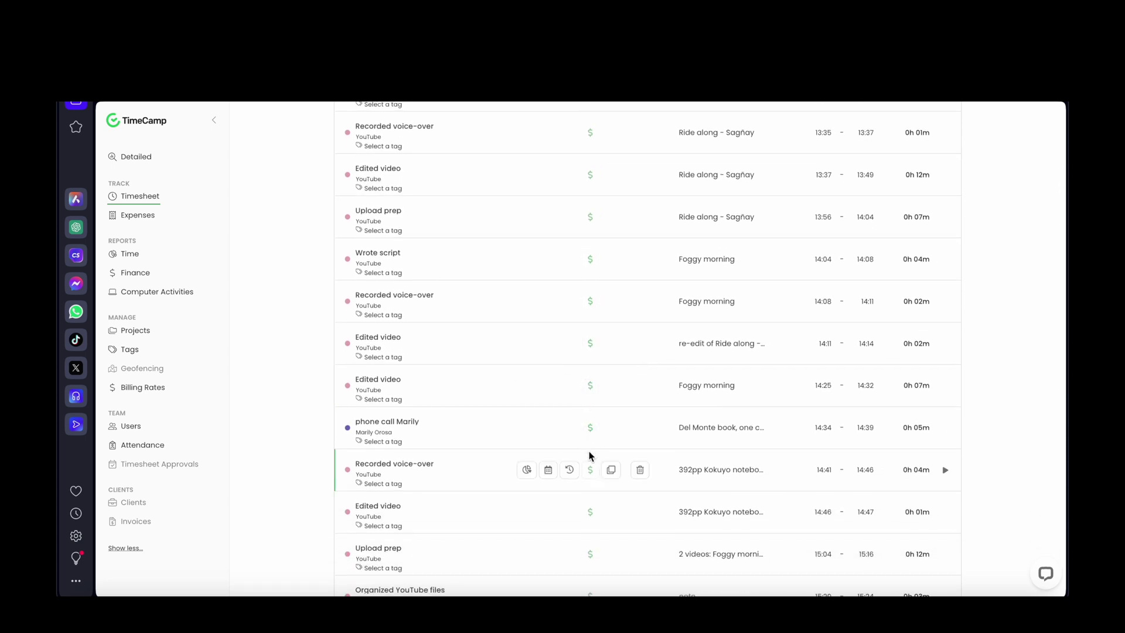
scroll(591, 473, "down", 4)
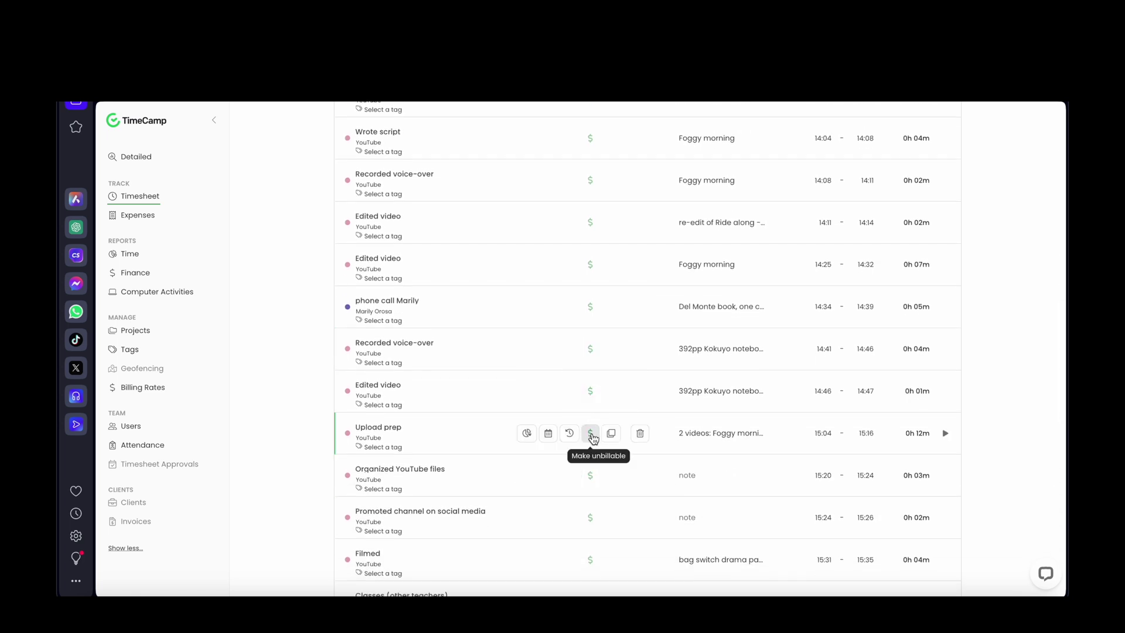
scroll(593, 438, "down", 2)
scroll(594, 438, "down", 1)
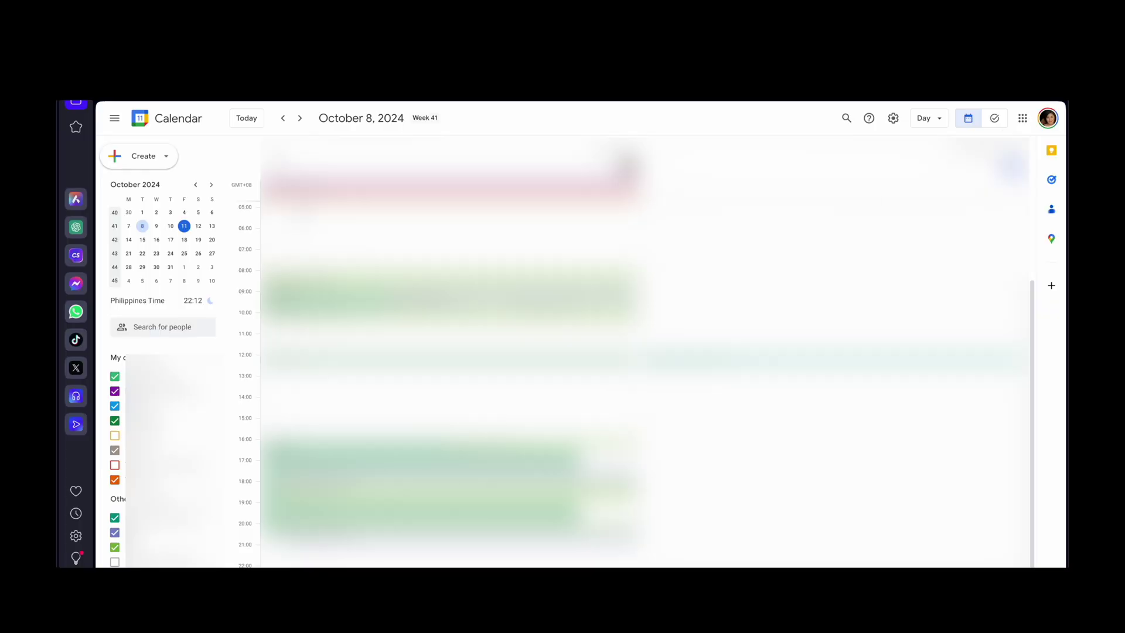
- In Google Calendar's day view, compare the schedules of 8, 9 and 10 October 2024, ending on 10 October
left_click(299, 120)
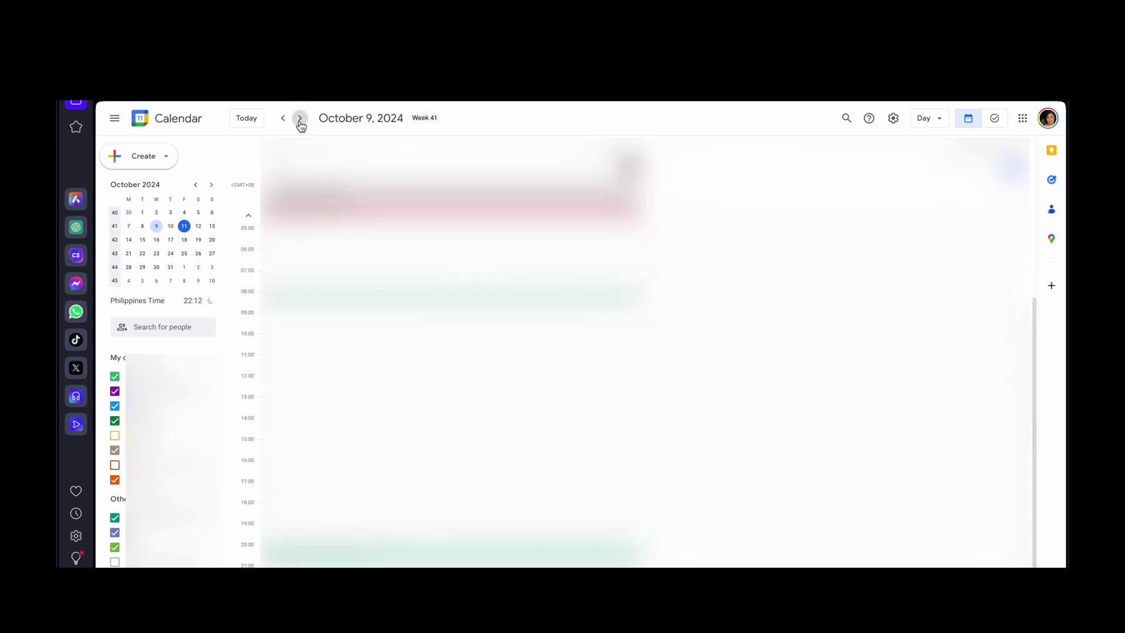
left_click(299, 120)
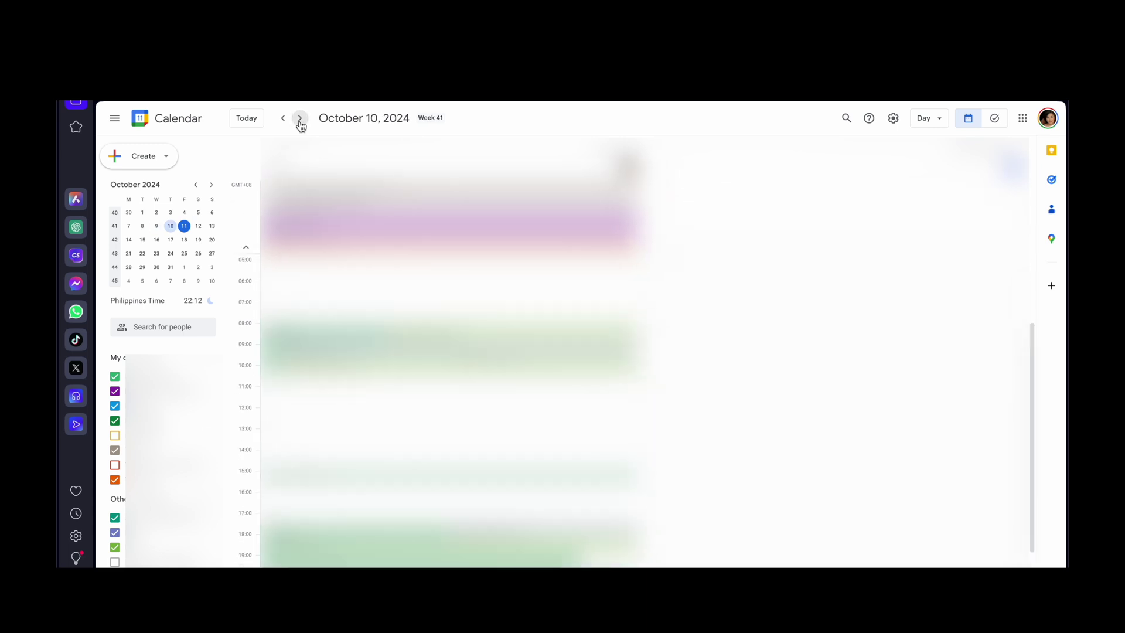
left_click(284, 119)
left_click(284, 119)
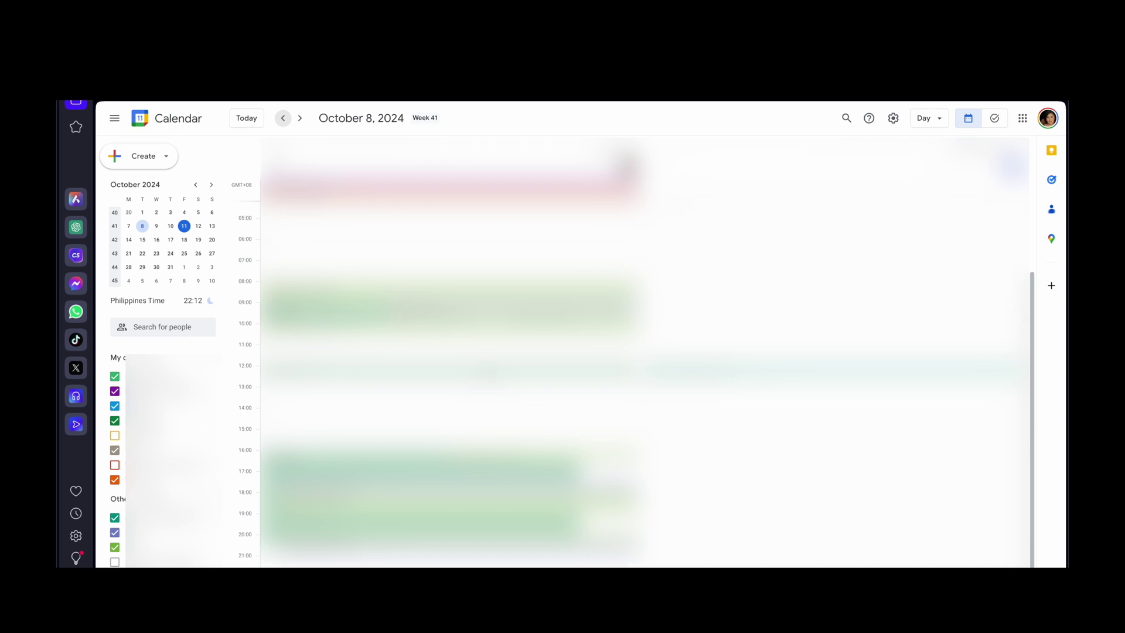
left_click(300, 120)
left_click(300, 120)
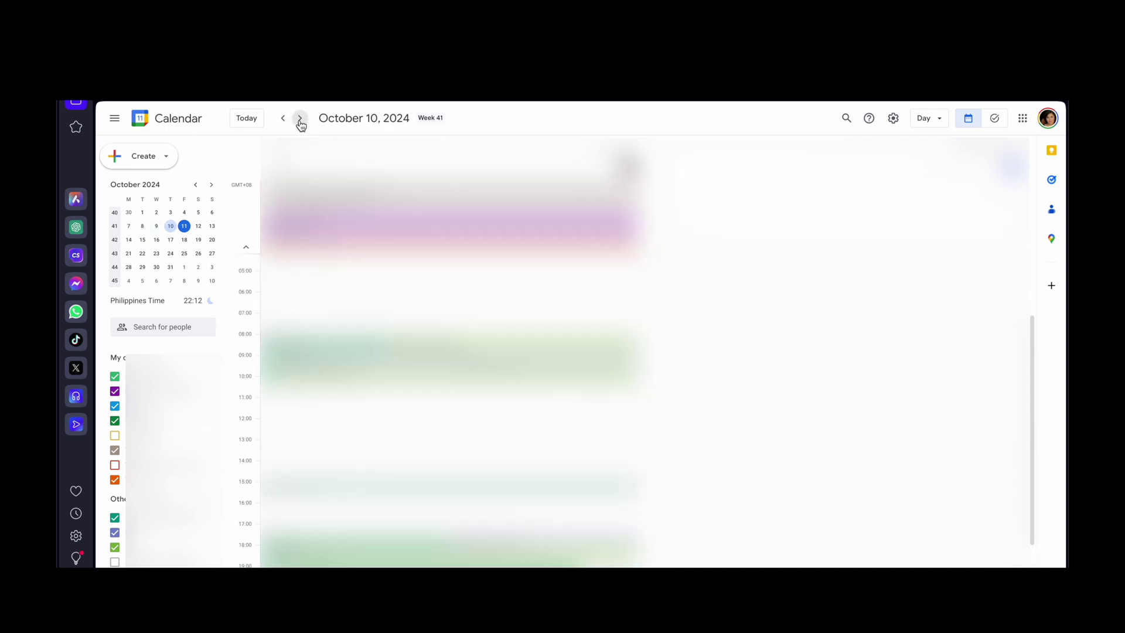
scroll(644, 351, "up", 3)
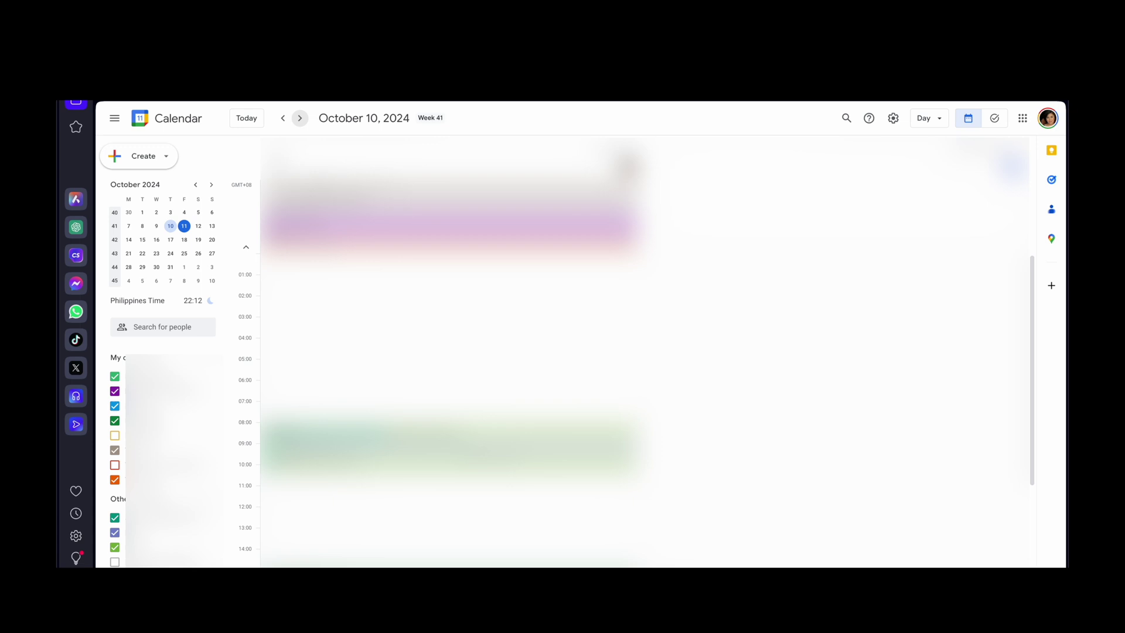
- Return to 8 October 2024 in the day view and look over that day's scheduled events
left_click(283, 119)
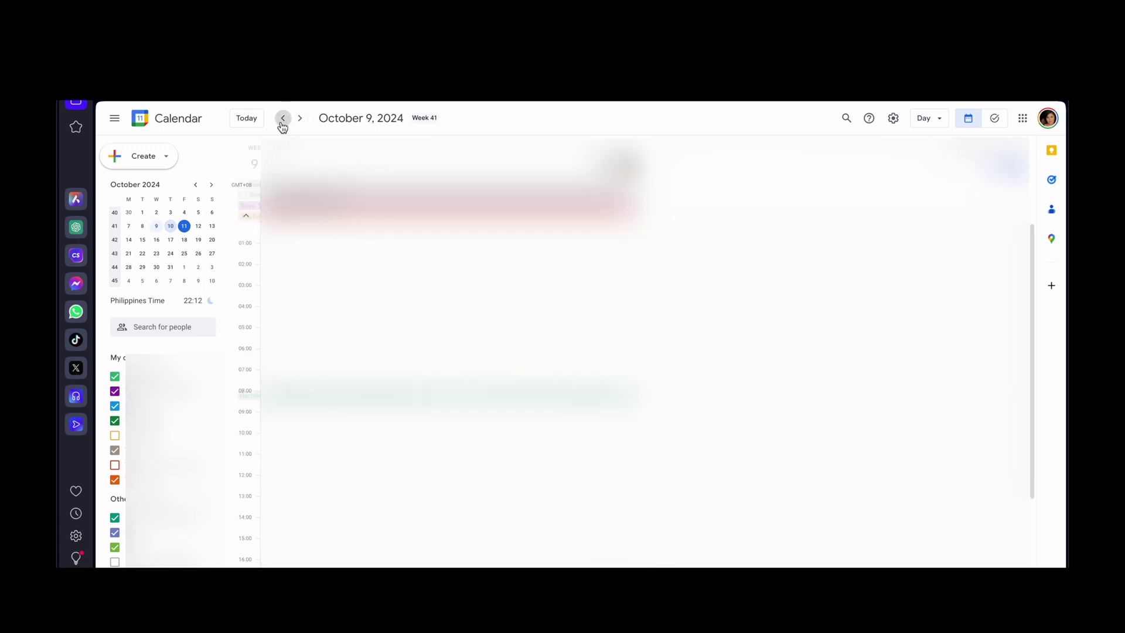
left_click(283, 119)
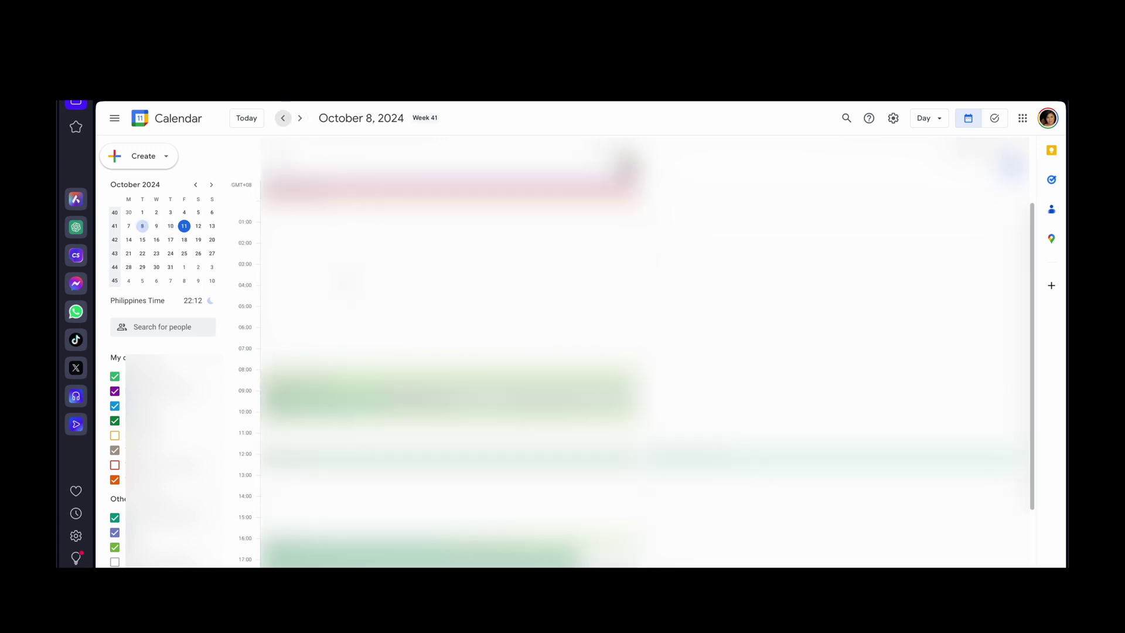
scroll(644, 351, "down", 3)
scroll(644, 352, "up", 3)
scroll(645, 352, "down", 3)
scroll(644, 351, "up", 3)
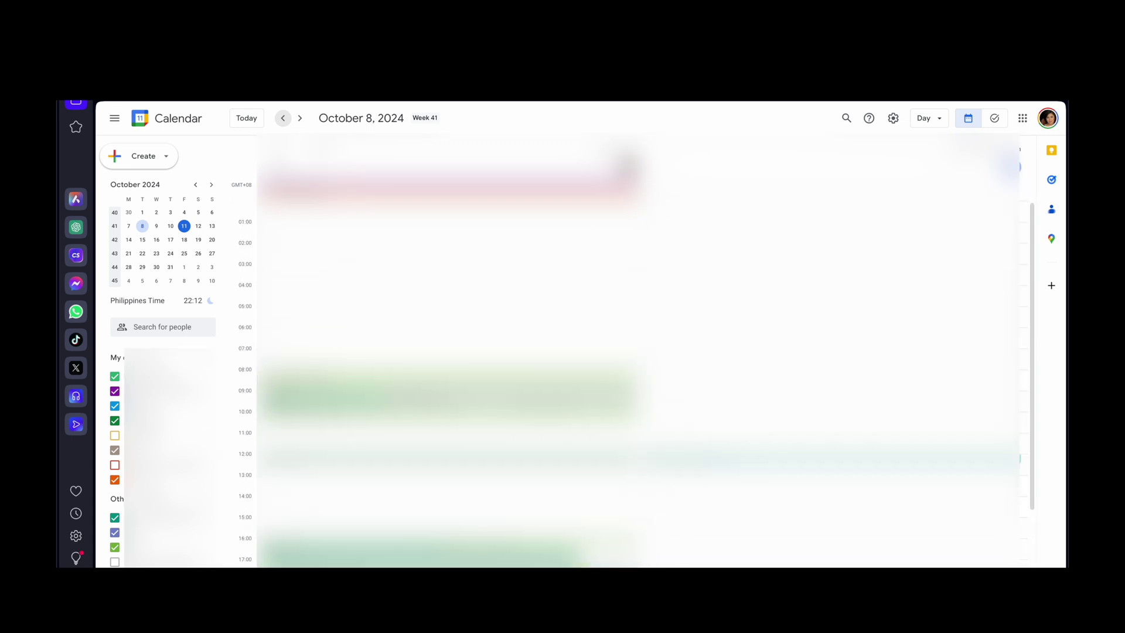
- Browse the calendar day by day up to 17 October 2024 and look through that day's events
left_click(300, 119)
left_click(301, 119)
left_click(300, 119)
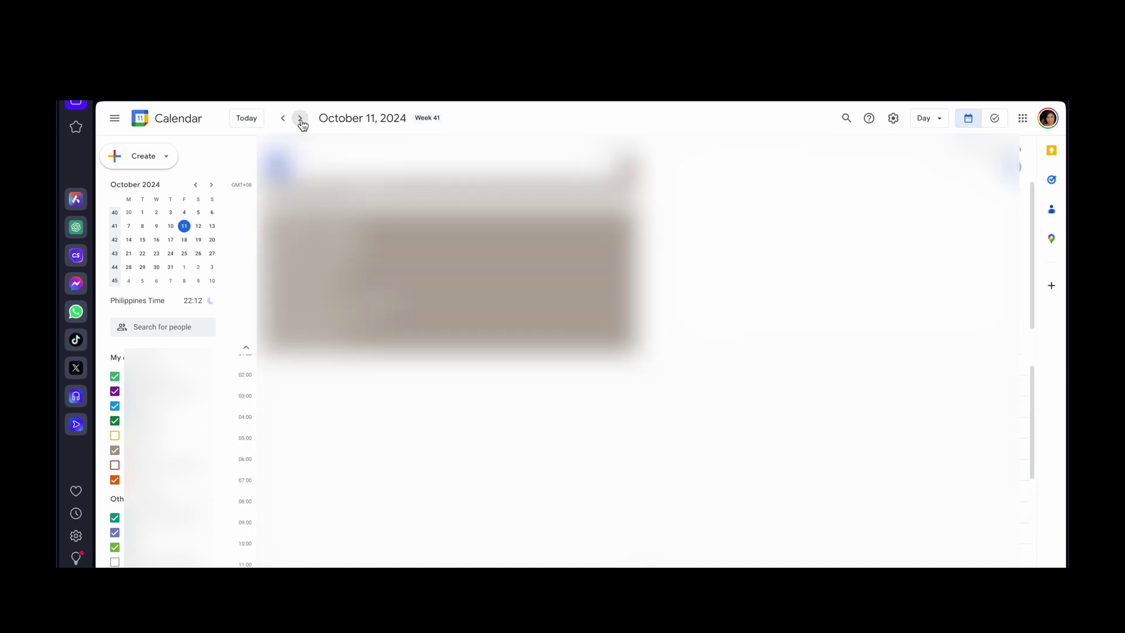
left_click(301, 119)
left_click(300, 118)
left_click(301, 119)
left_click(301, 119)
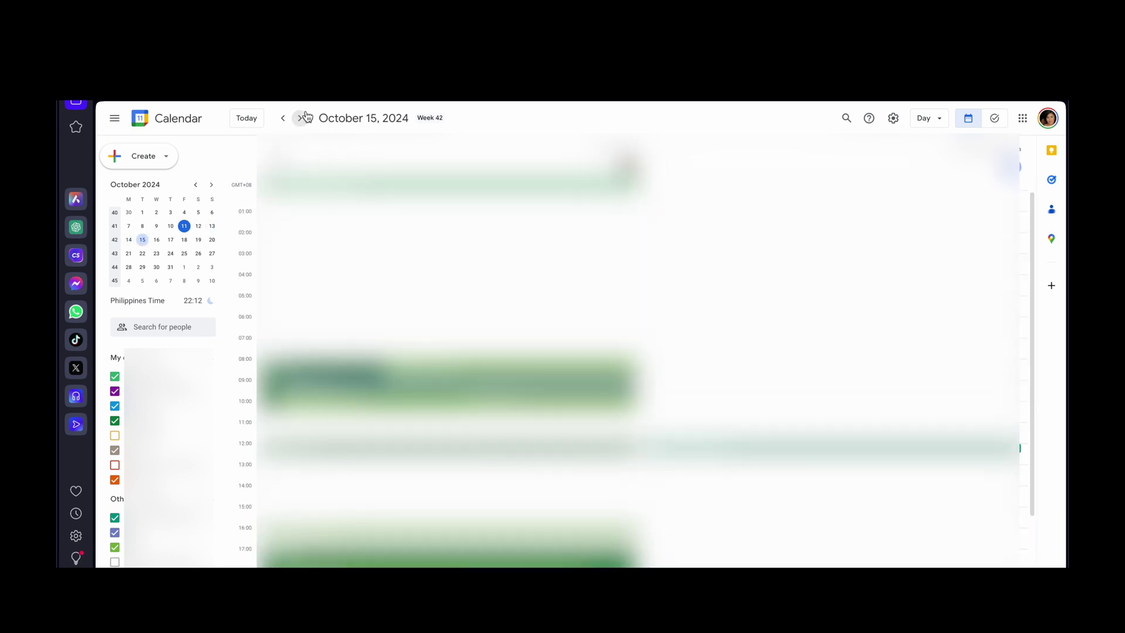
left_click(300, 119)
left_click(301, 119)
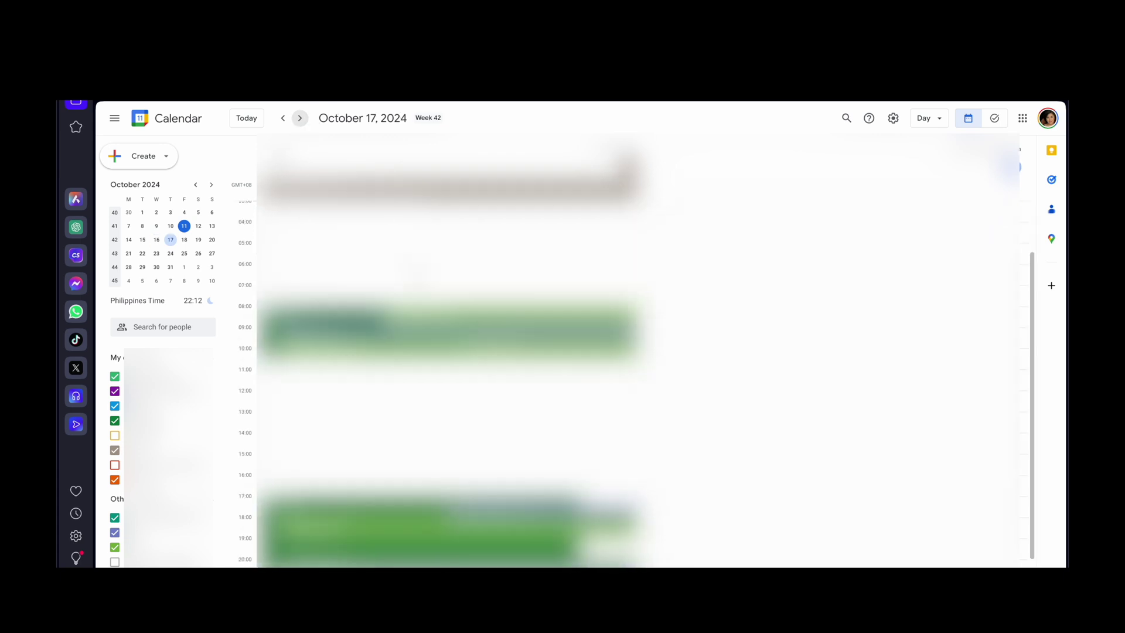
scroll(586, 351, "down", 2)
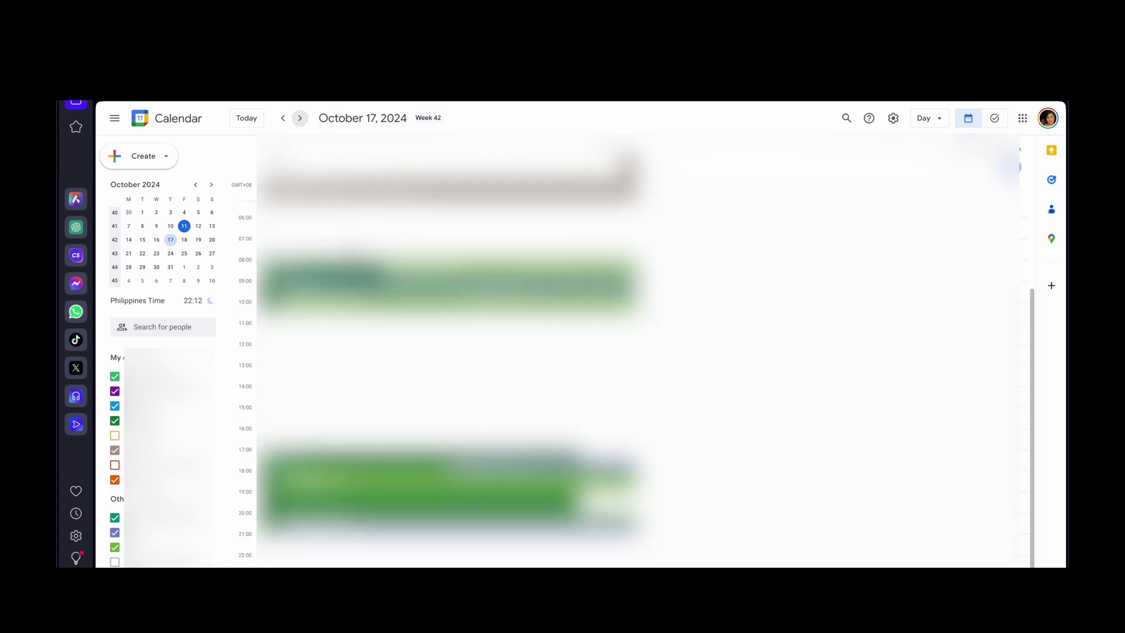
scroll(586, 351, "up", 2)
- Continue through the daily schedules from 18 October 2024 to past 24 October
left_click(299, 120)
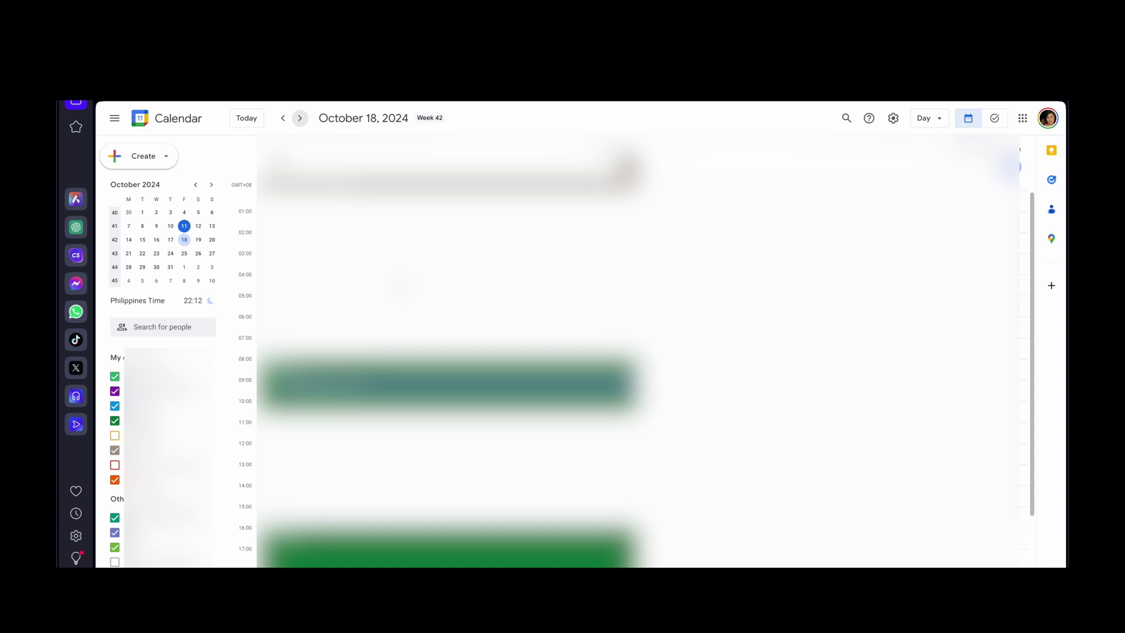
left_click(300, 120)
left_click(299, 120)
left_click(300, 120)
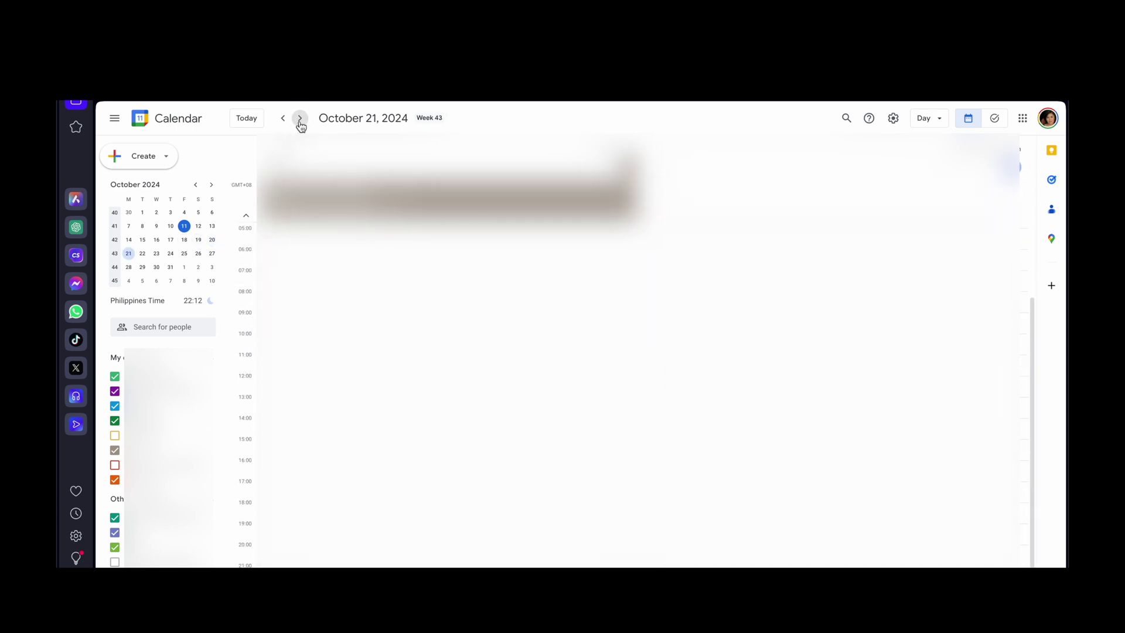
left_click(300, 120)
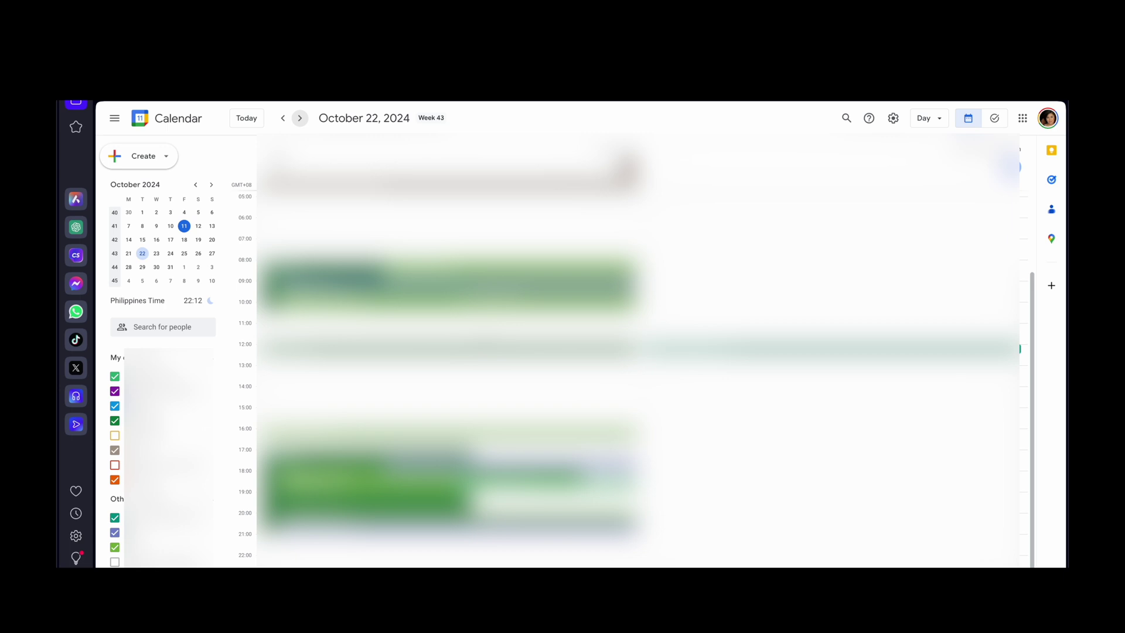
left_click(300, 120)
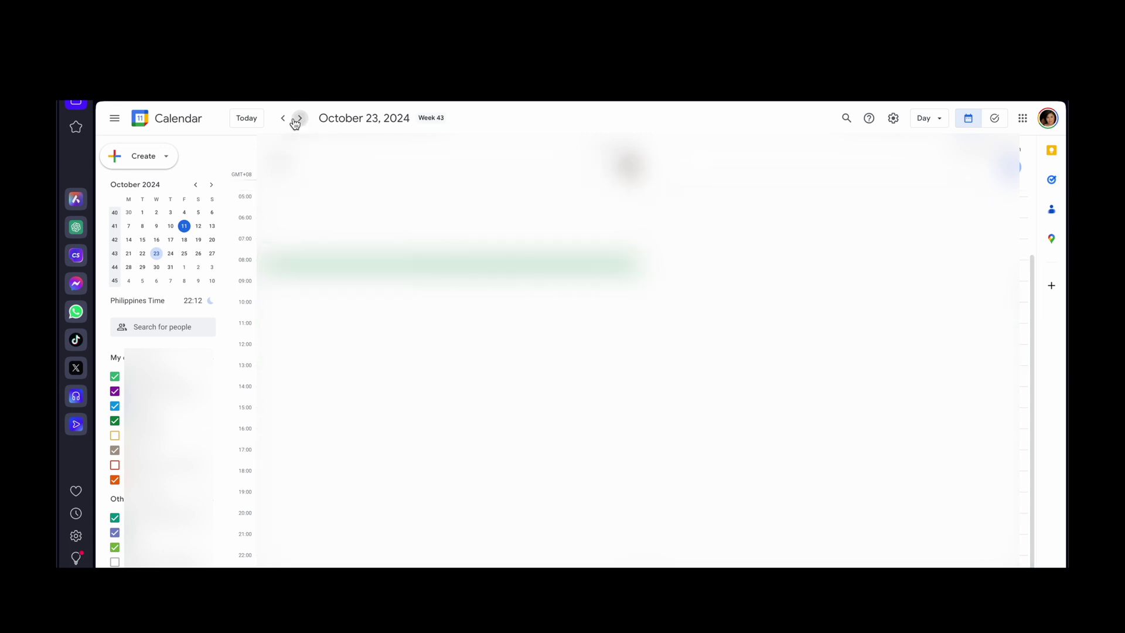
left_click(297, 120)
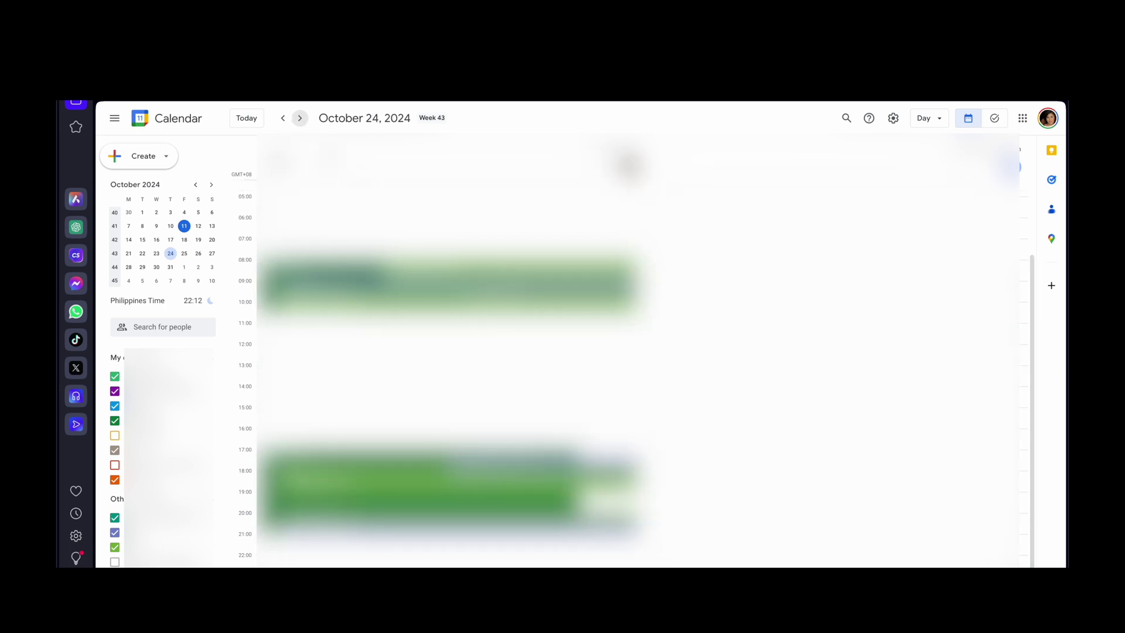
left_click(300, 120)
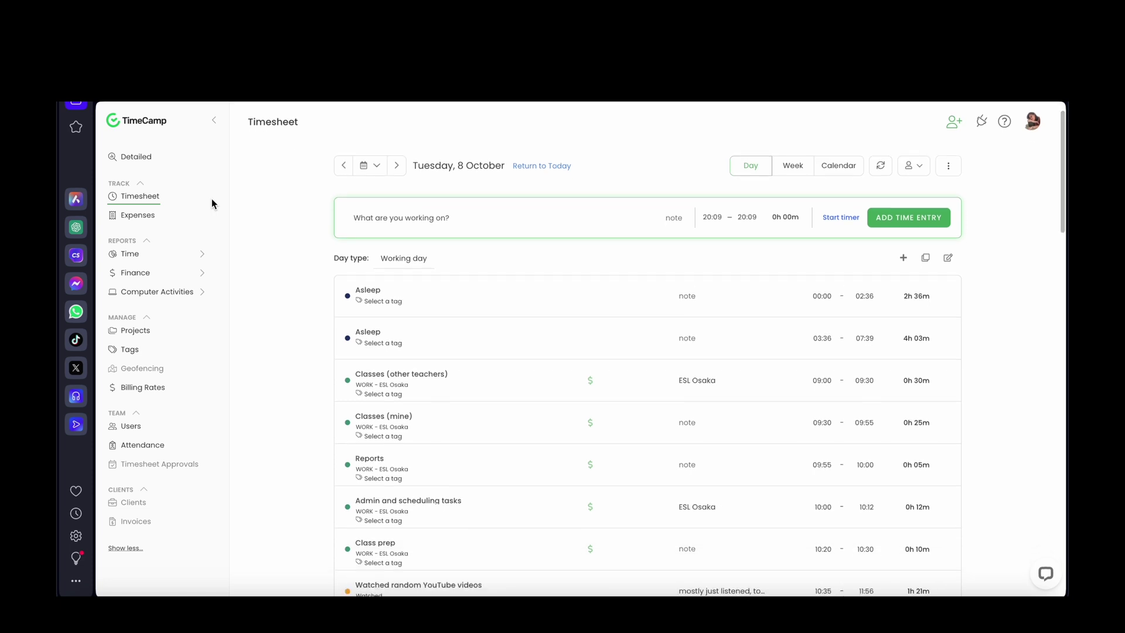
- Switch to TimeCamp and review the 8 October timesheet entries from the first Asleep entry down to the early afternoon video work
scroll(297, 293, "down", 2)
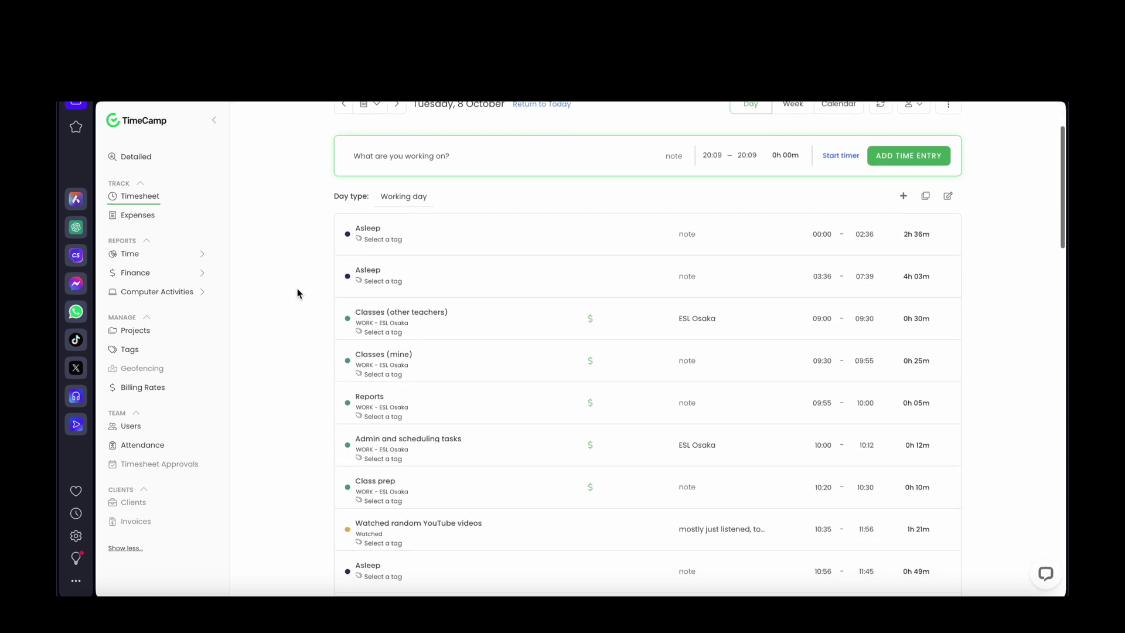
scroll(297, 293, "down", 3)
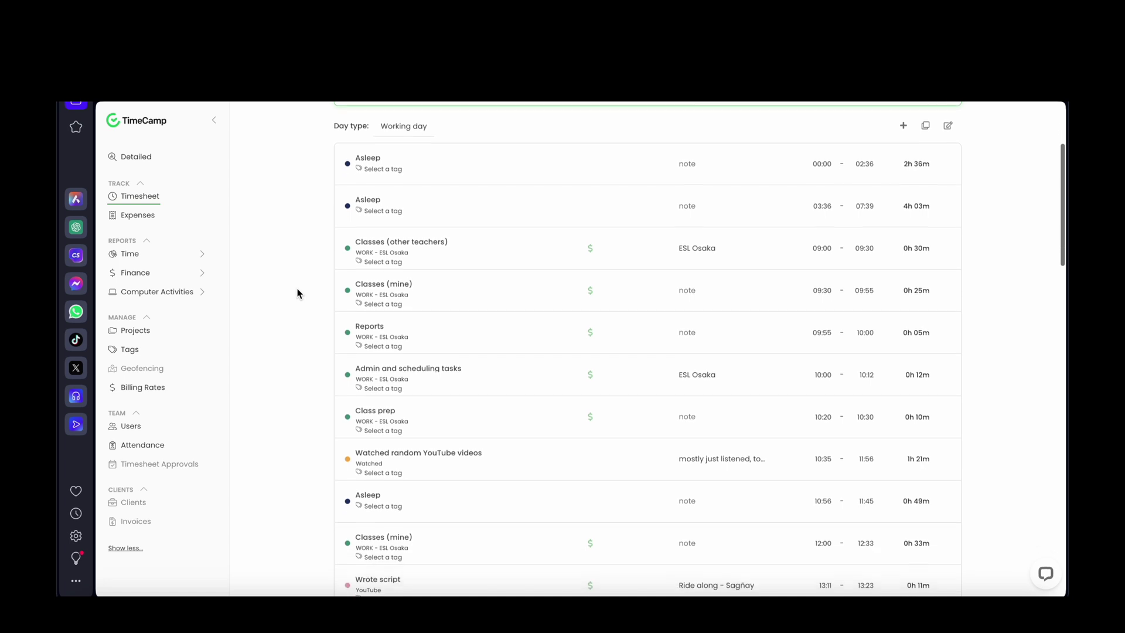
scroll(297, 292, "down", 3)
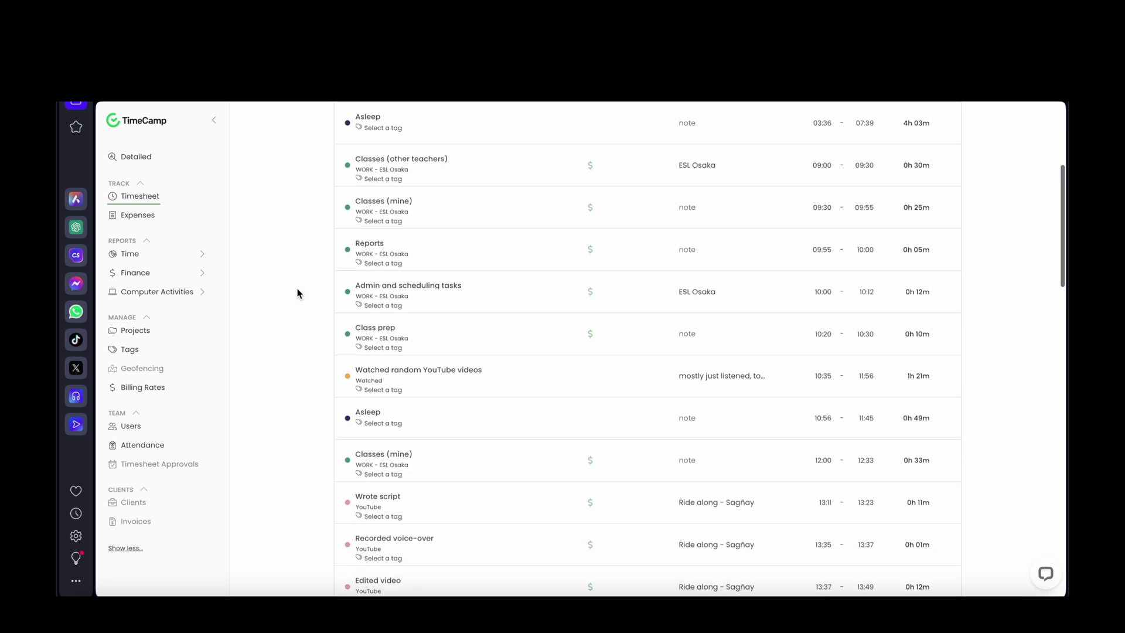